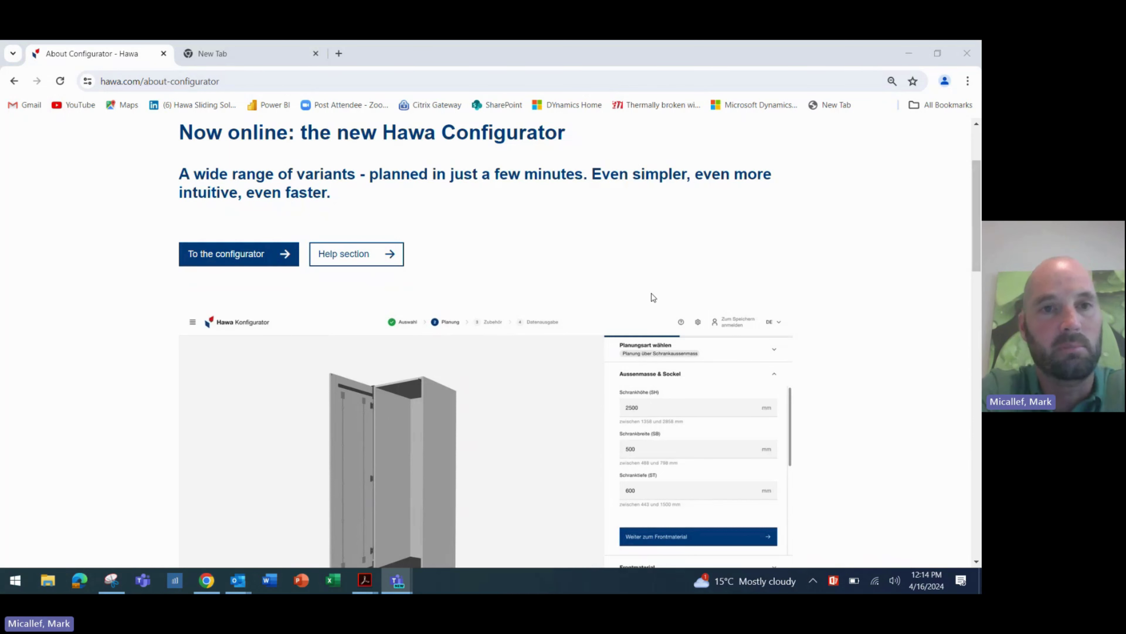
- In the new tab, search Google for 'hawa concepta III' and open the Hawa Concepta 3 result
{"action": "left_click", "coordinate": [280, 54]}
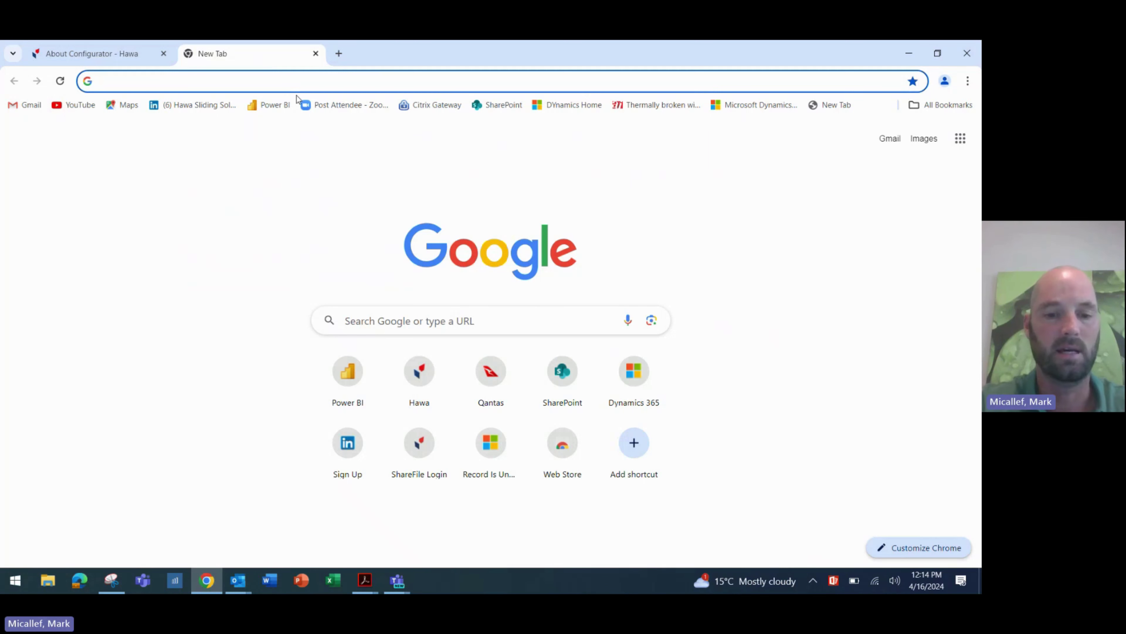
{"action": "type", "text": "hawa "}
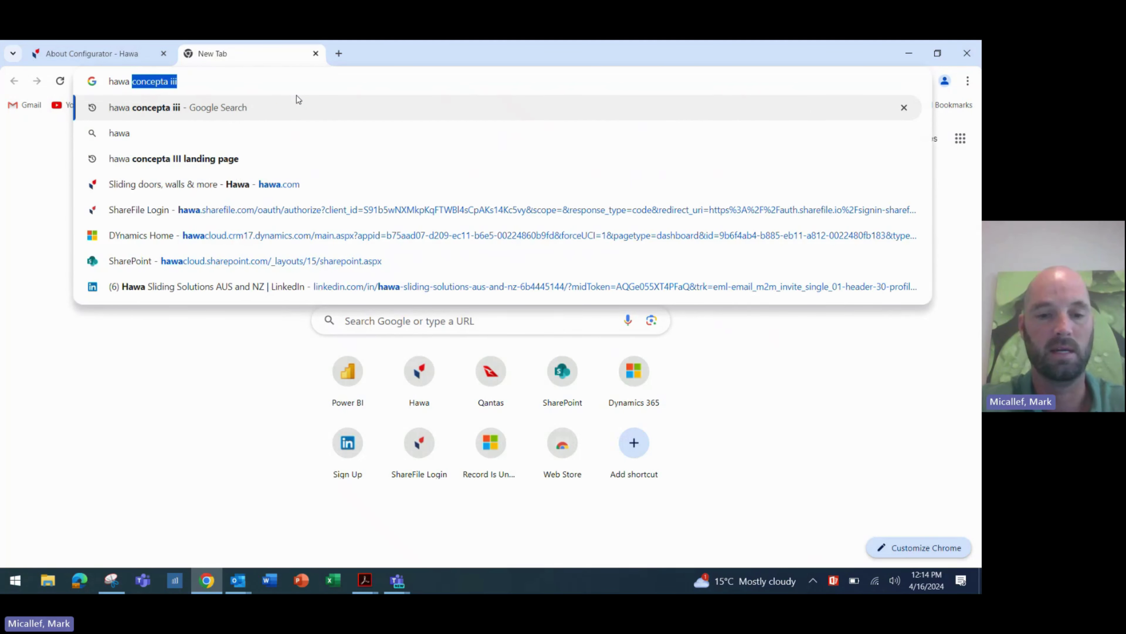
{"action": "type", "text": "concepta III"}
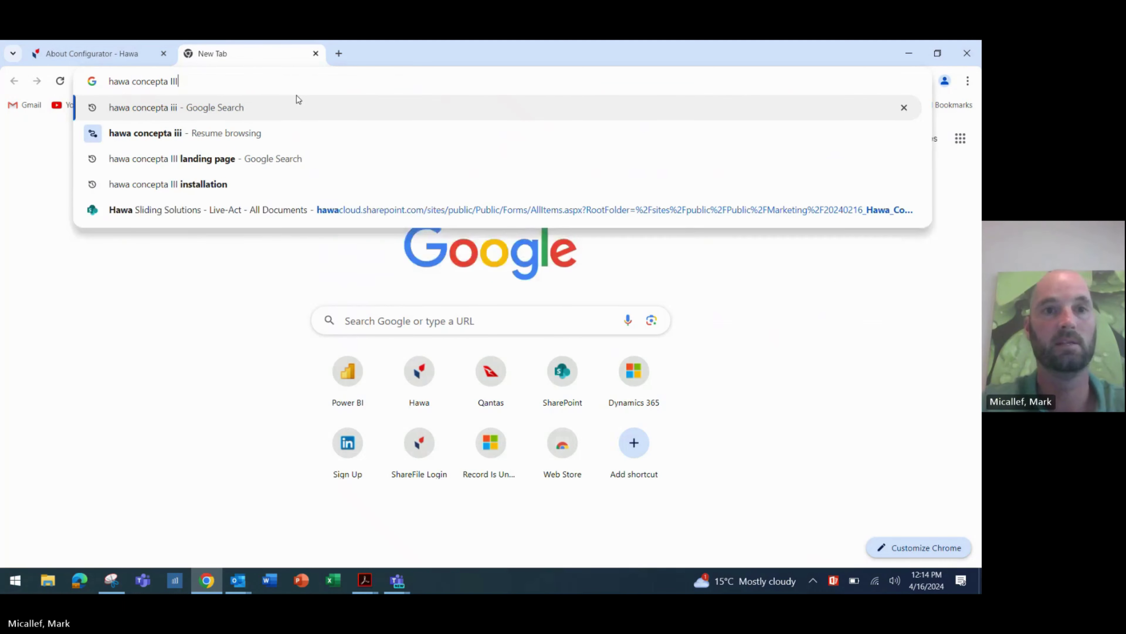
{"action": "key", "text": "Return"}
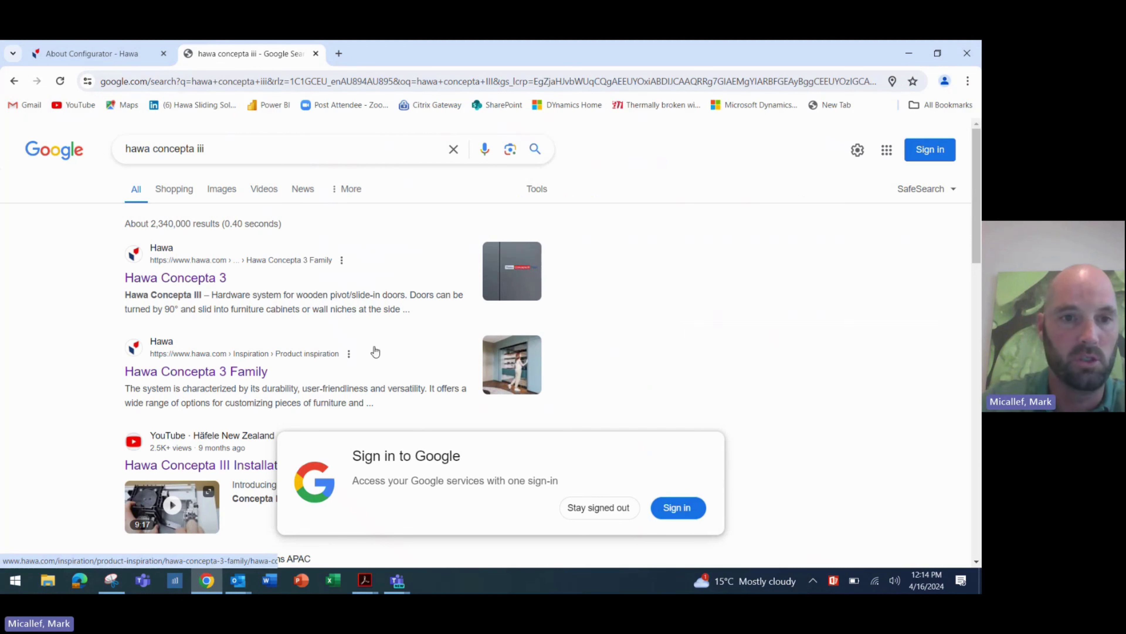
{"action": "left_click", "coordinate": [200, 284]}
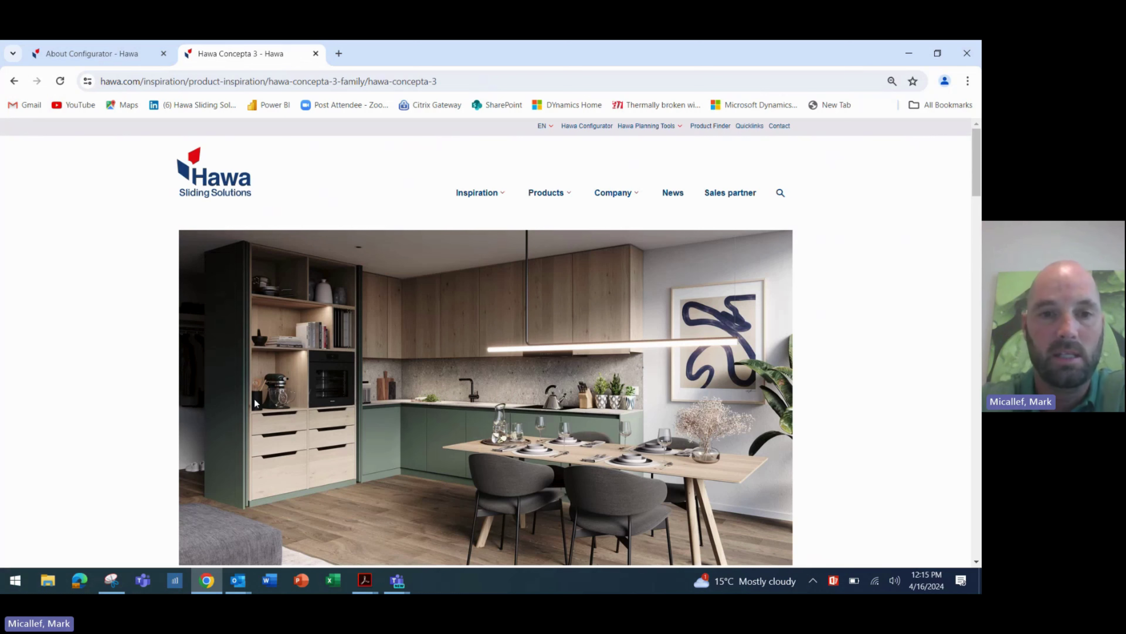
- Scroll down the Concepta III page and back up to the Individual cabinet solutions video
{"action": "scroll", "coordinate": [256, 402], "scroll_direction": "down", "scroll_amount": 2}
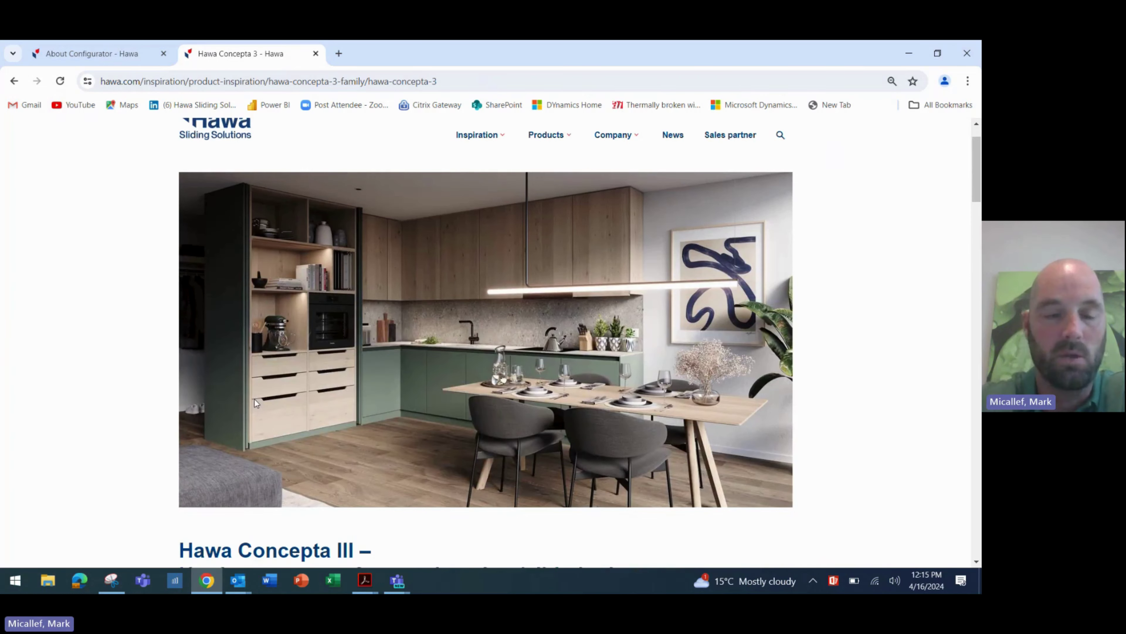
{"action": "scroll", "coordinate": [256, 403], "scroll_direction": "down", "scroll_amount": 1}
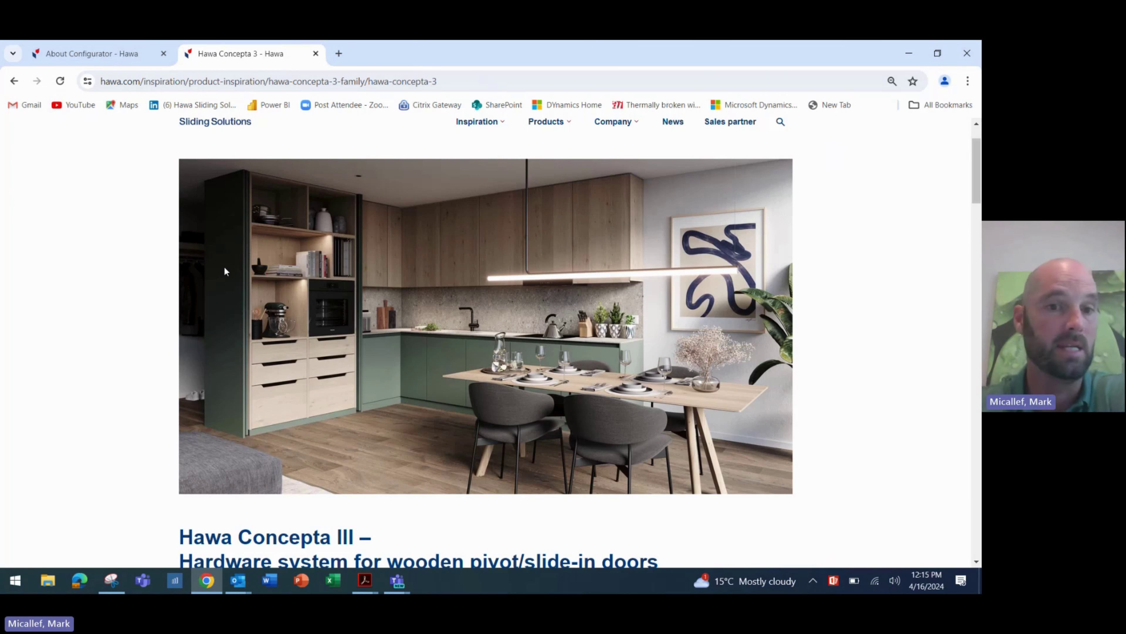
{"action": "scroll", "coordinate": [224, 268], "scroll_direction": "down", "scroll_amount": 5}
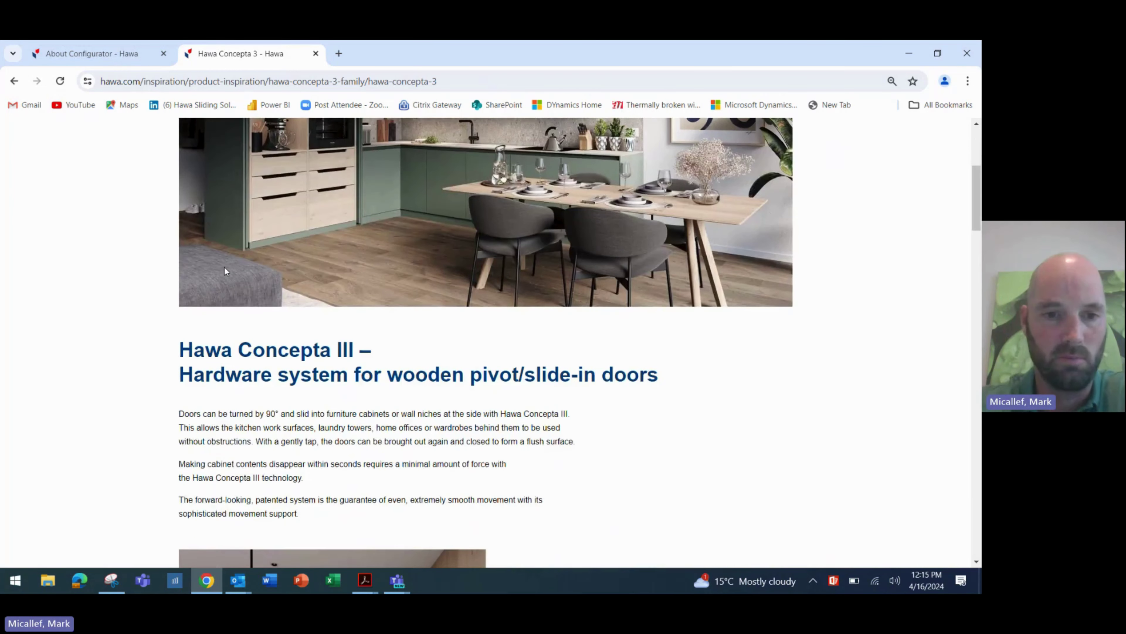
{"action": "scroll", "coordinate": [224, 266], "scroll_direction": "down", "scroll_amount": 8}
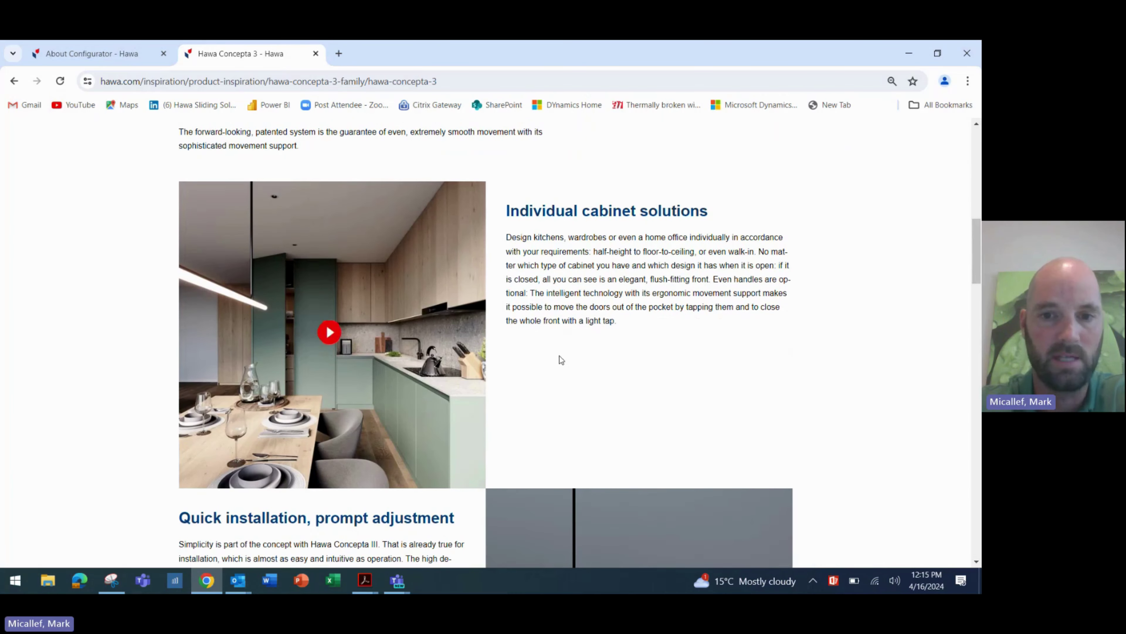
{"action": "scroll", "coordinate": [560, 360], "scroll_direction": "down", "scroll_amount": 8}
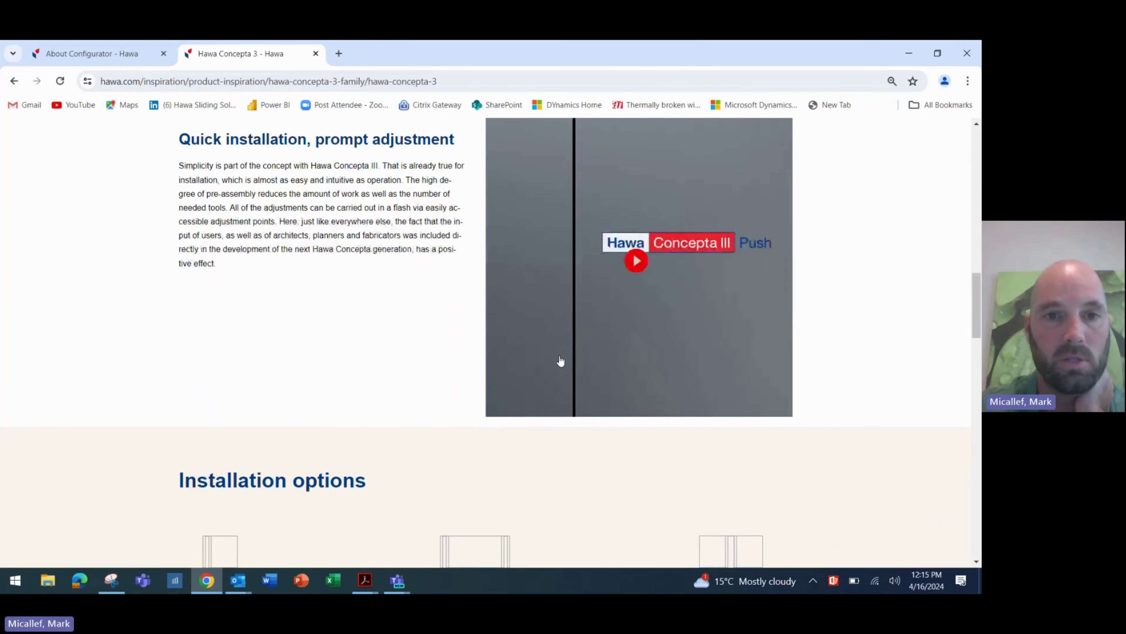
{"action": "scroll", "coordinate": [560, 360], "scroll_direction": "up", "scroll_amount": 8}
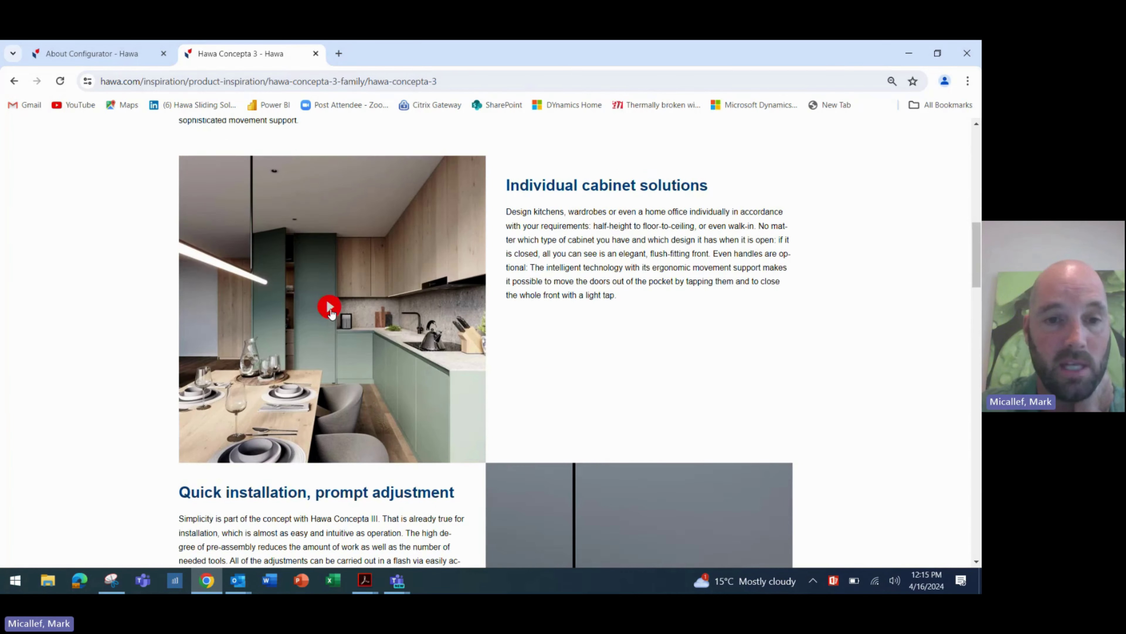
- Play the kitchen cabinet video muted through to its 'More inspiration' end card
{"action": "left_click", "coordinate": [330, 309]}
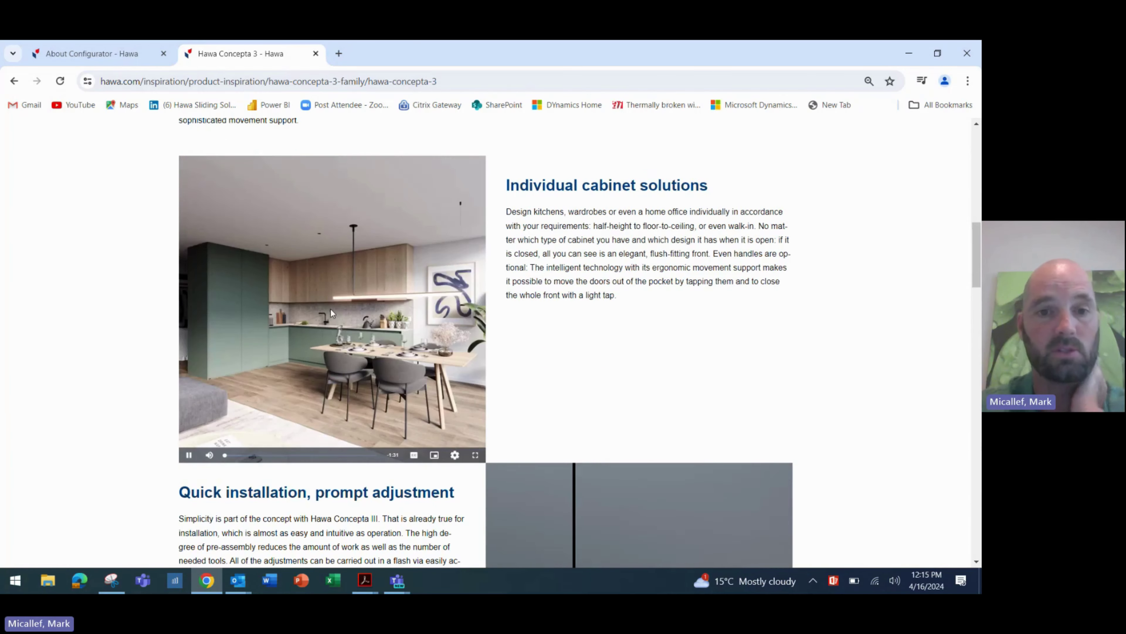
{"action": "left_click", "coordinate": [221, 464]}
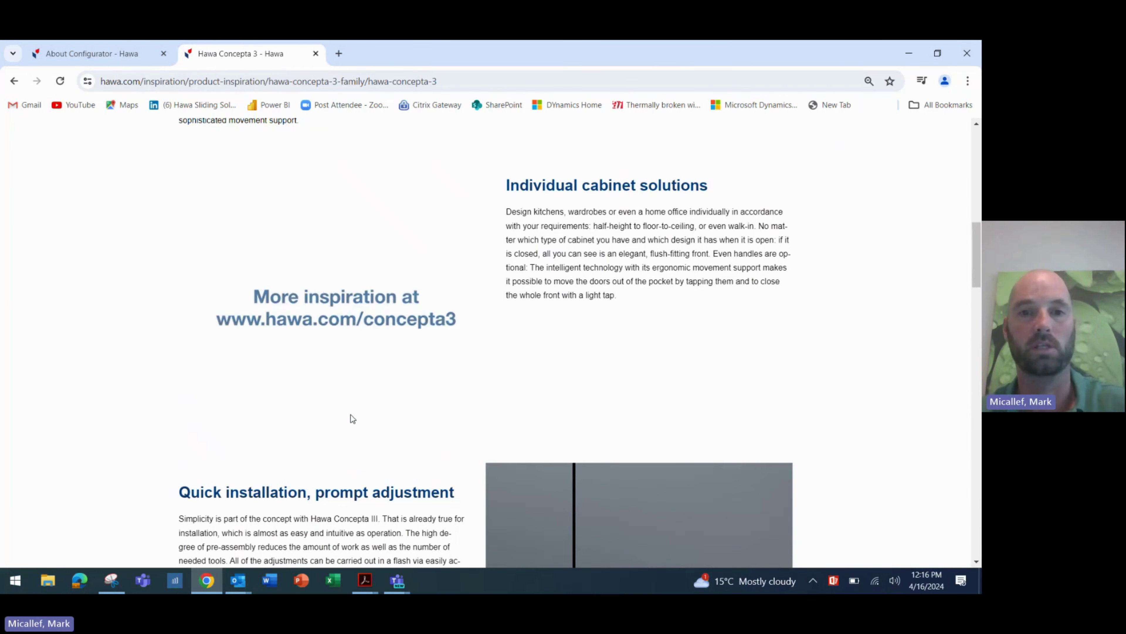
- Follow the Hawa Configuration tool link under Downloads and further information
{"action": "scroll", "coordinate": [353, 419], "scroll_direction": "down", "scroll_amount": 2}
{"action": "scroll", "coordinate": [352, 419], "scroll_direction": "down", "scroll_amount": 9}
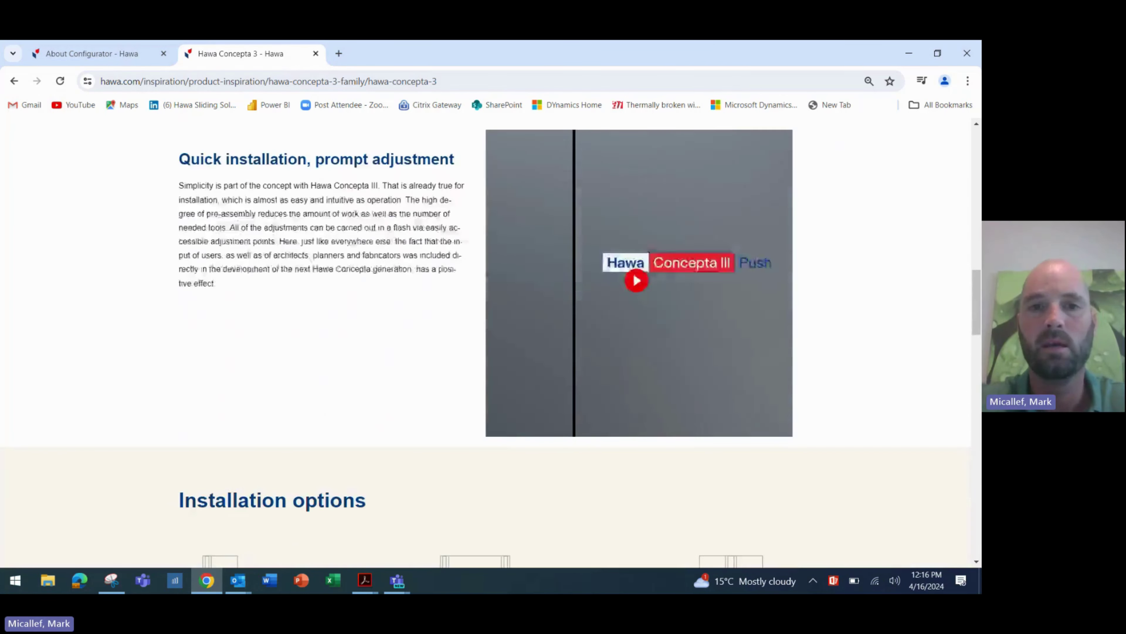
{"action": "scroll", "coordinate": [353, 418], "scroll_direction": "down", "scroll_amount": 10}
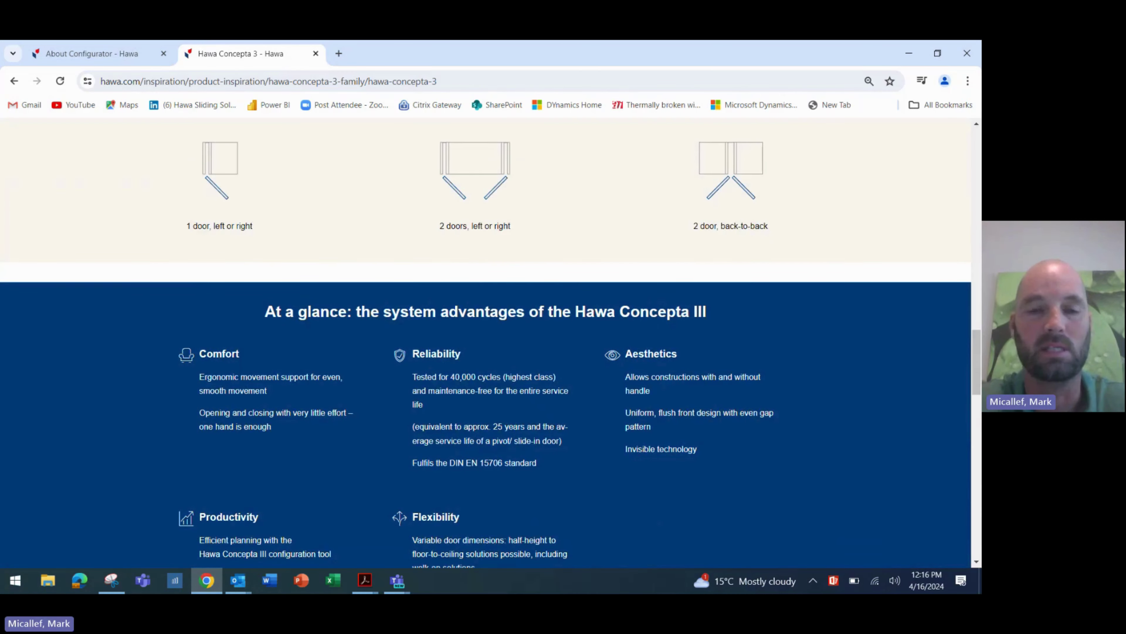
{"action": "scroll", "coordinate": [353, 418], "scroll_direction": "down", "scroll_amount": 15}
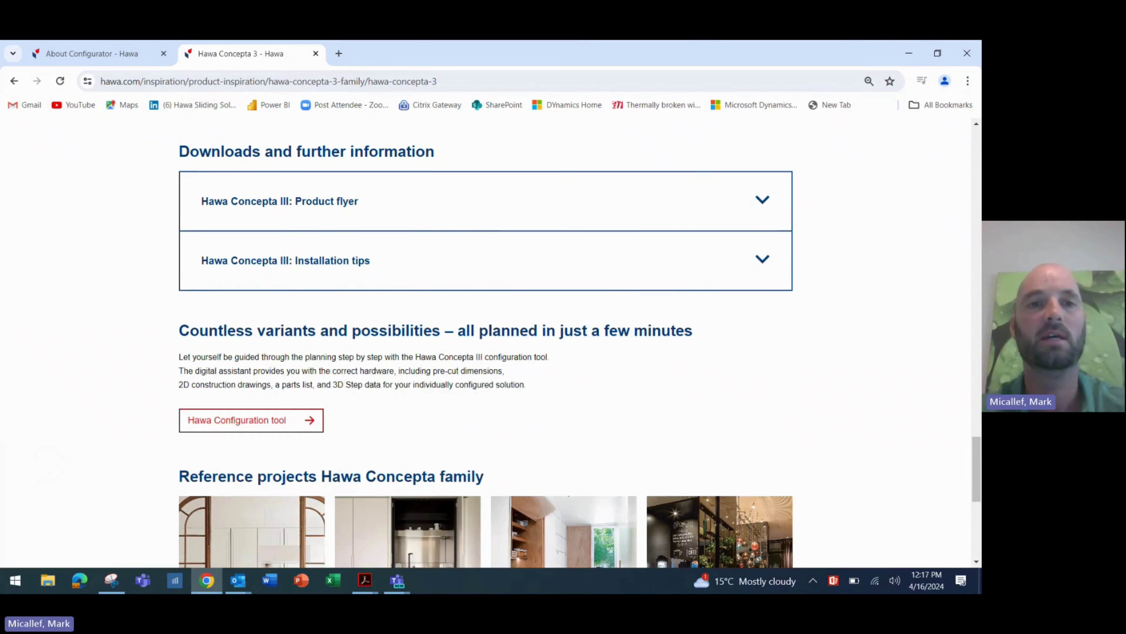
{"action": "left_click", "coordinate": [282, 425]}
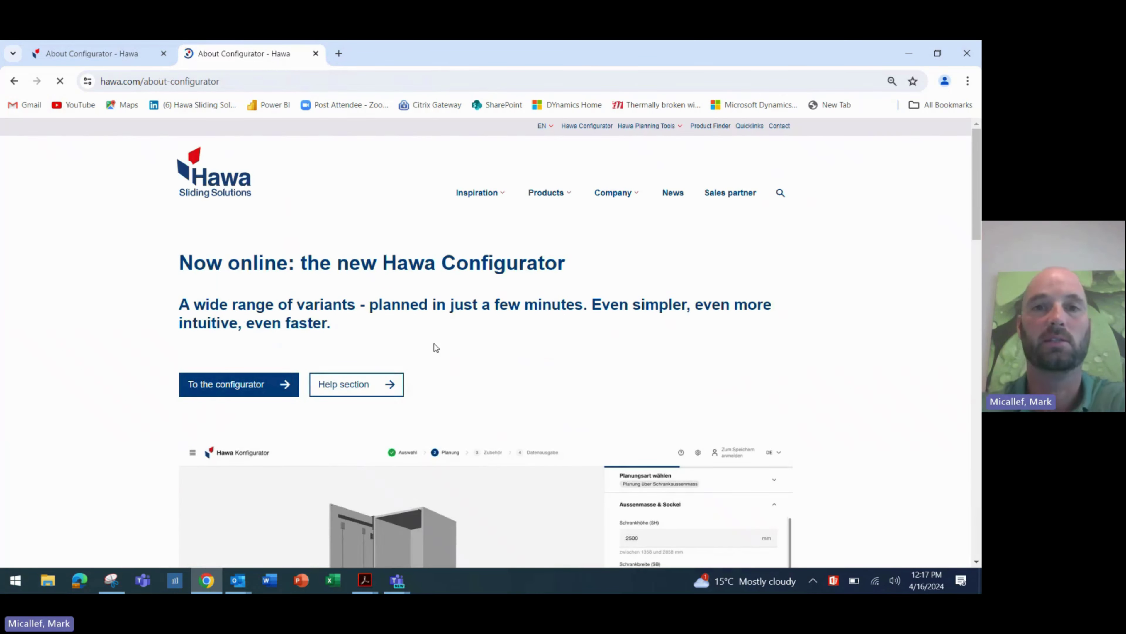
{"action": "scroll", "coordinate": [546, 320], "scroll_direction": "down", "scroll_amount": 2}
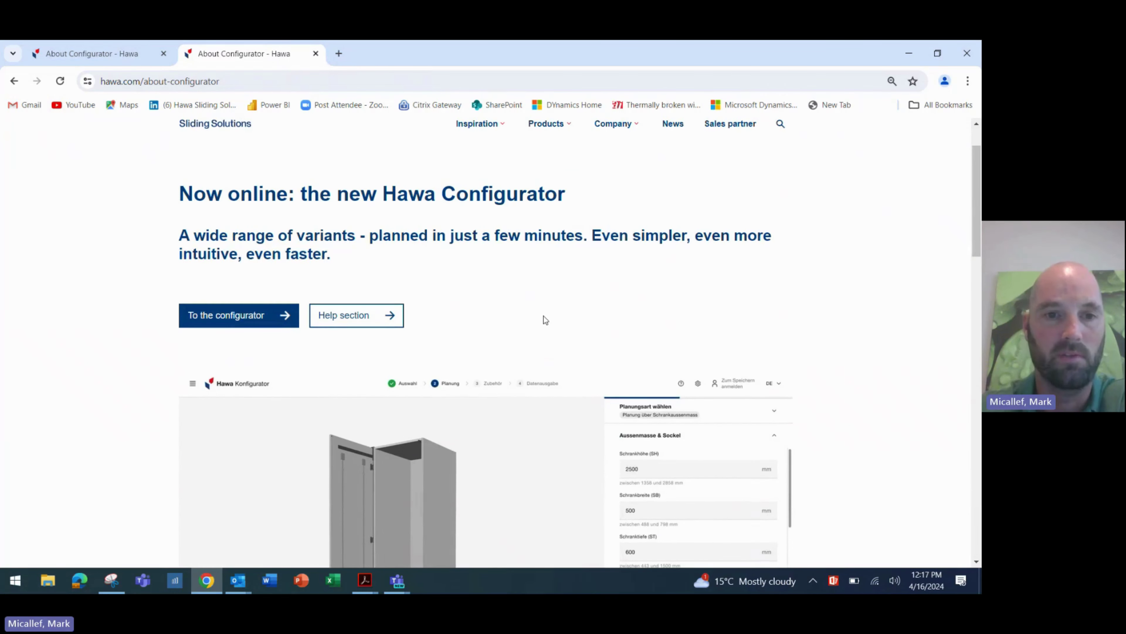
- Start a configuration for On furniture, Hawa Concepta III Family, 1 door, left opening
{"action": "left_click", "coordinate": [256, 315]}
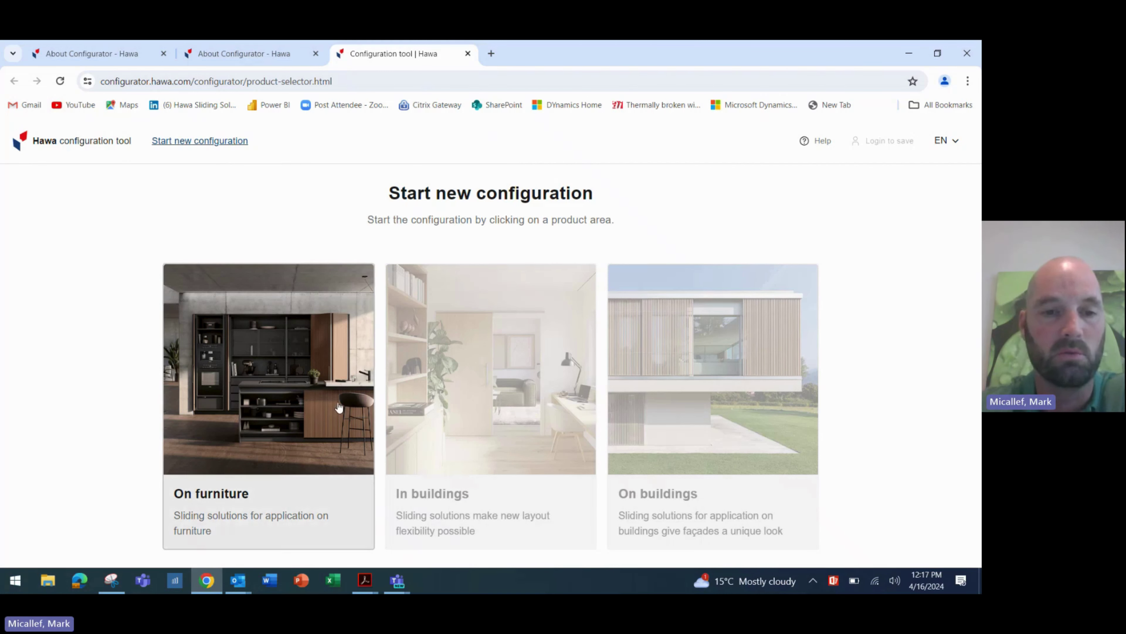
{"action": "left_click", "coordinate": [272, 461]}
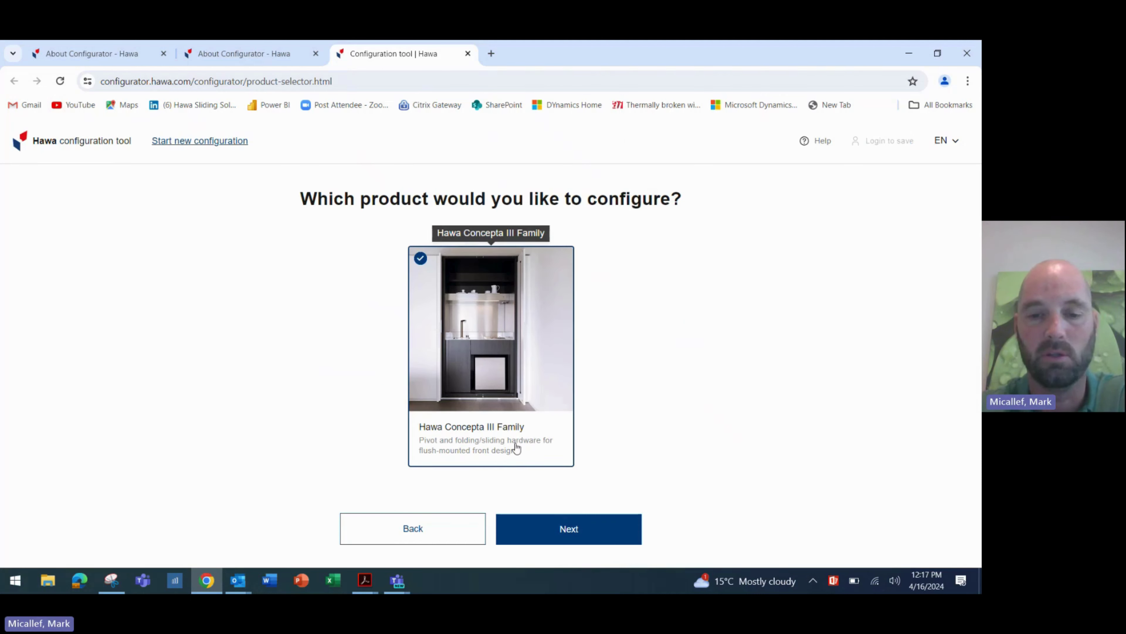
{"action": "left_click", "coordinate": [569, 544]}
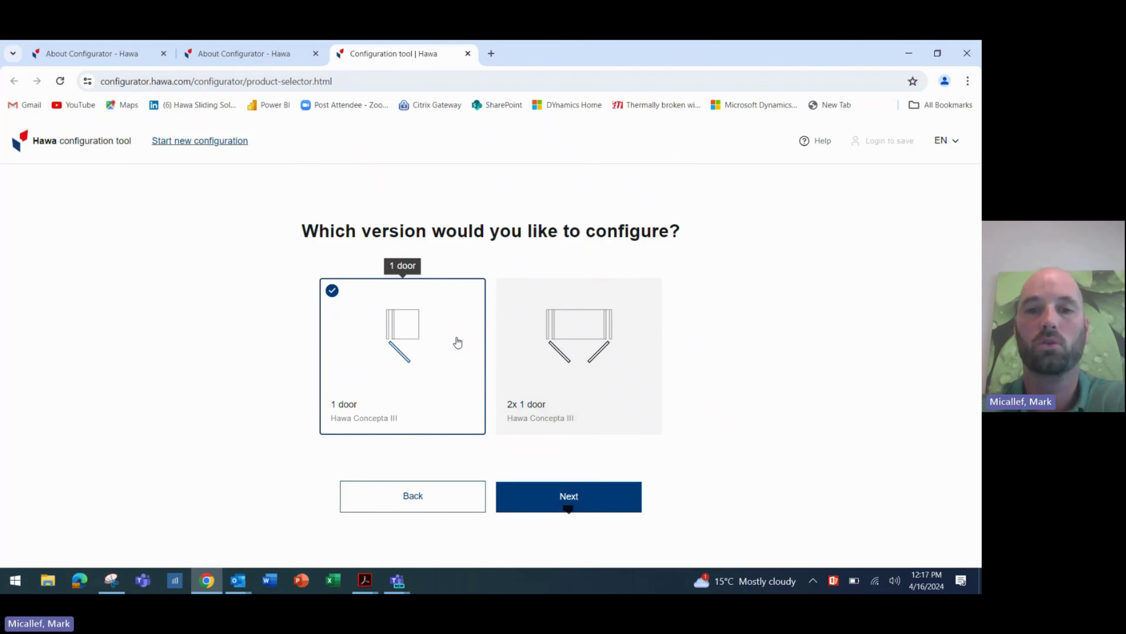
{"action": "left_click", "coordinate": [528, 506]}
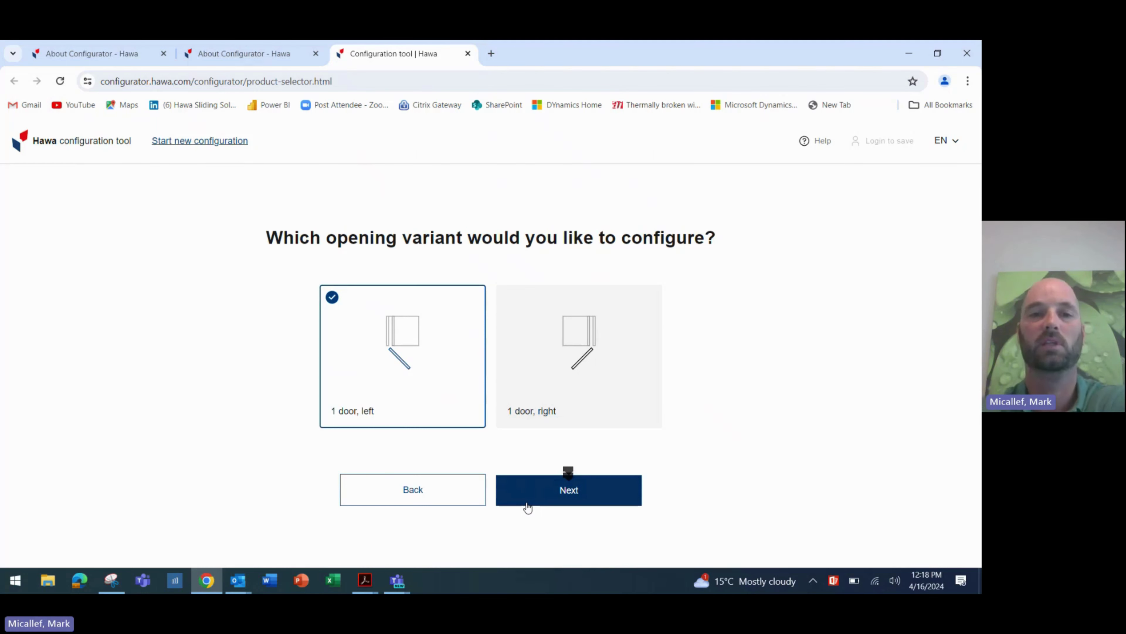
{"action": "left_click", "coordinate": [543, 488]}
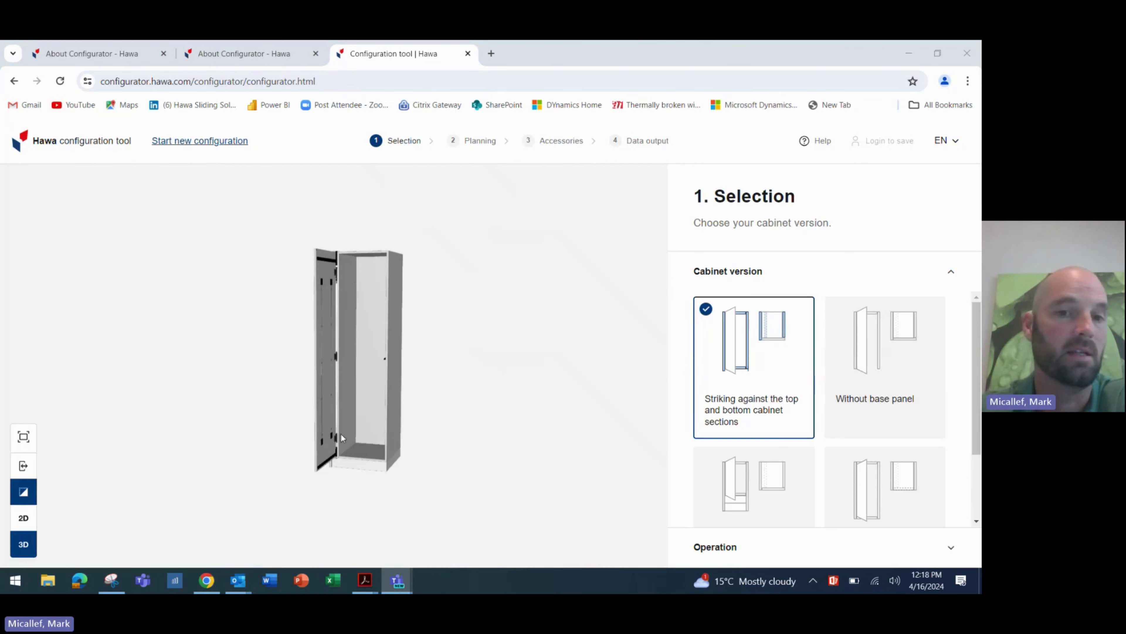
- Choose the Without base panel cabinet version
{"action": "left_click", "coordinate": [888, 390]}
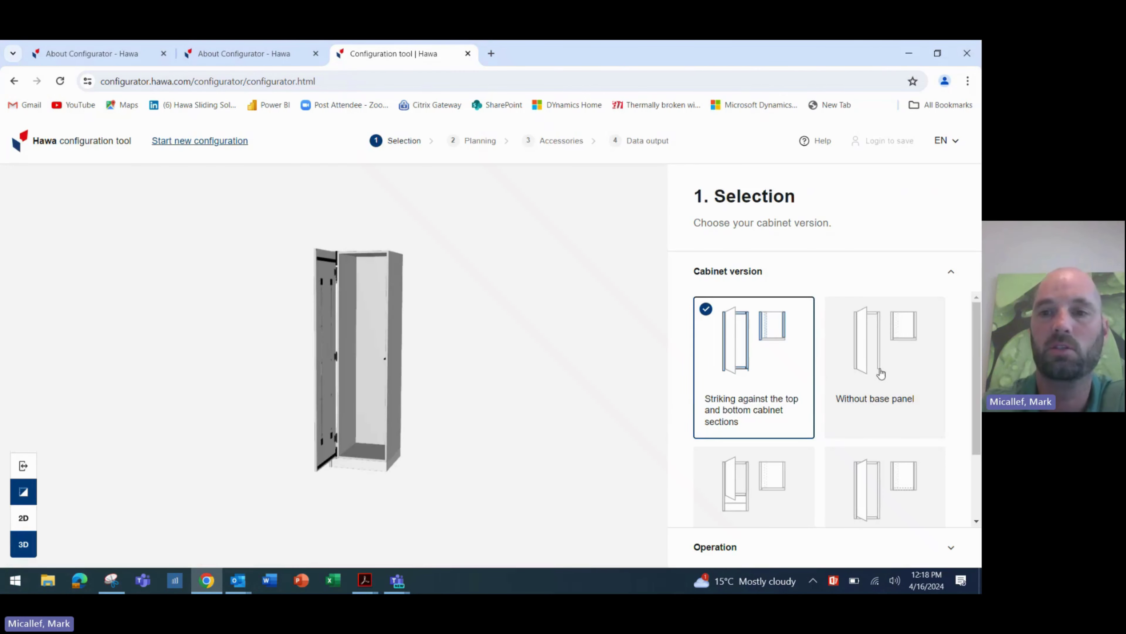
{"action": "left_click", "coordinate": [881, 373]}
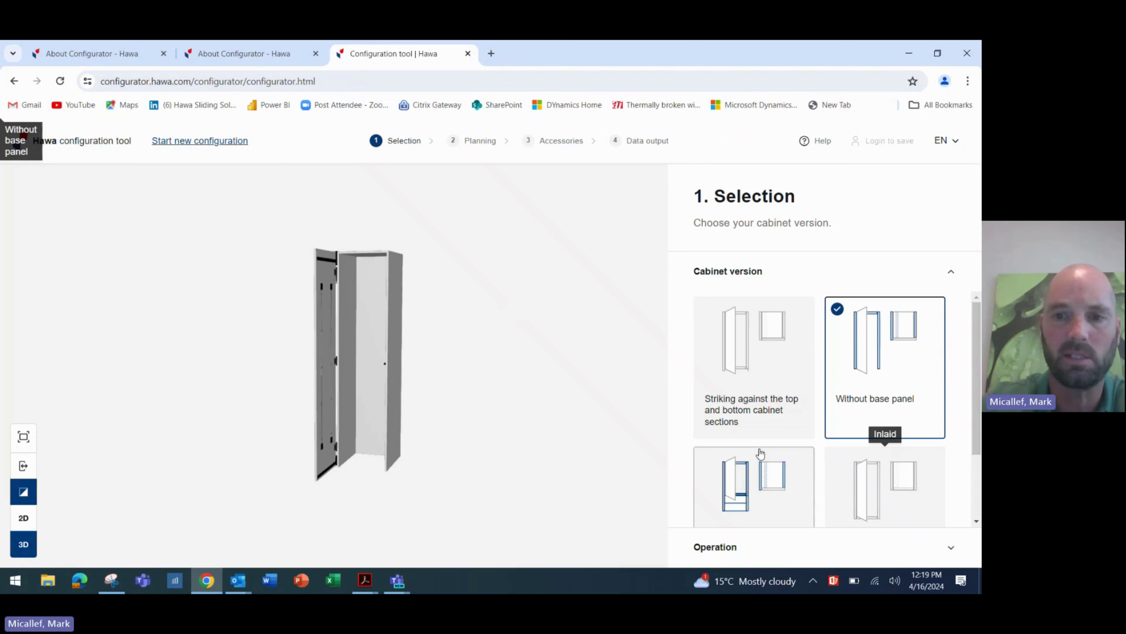
{"action": "left_click", "coordinate": [769, 474]}
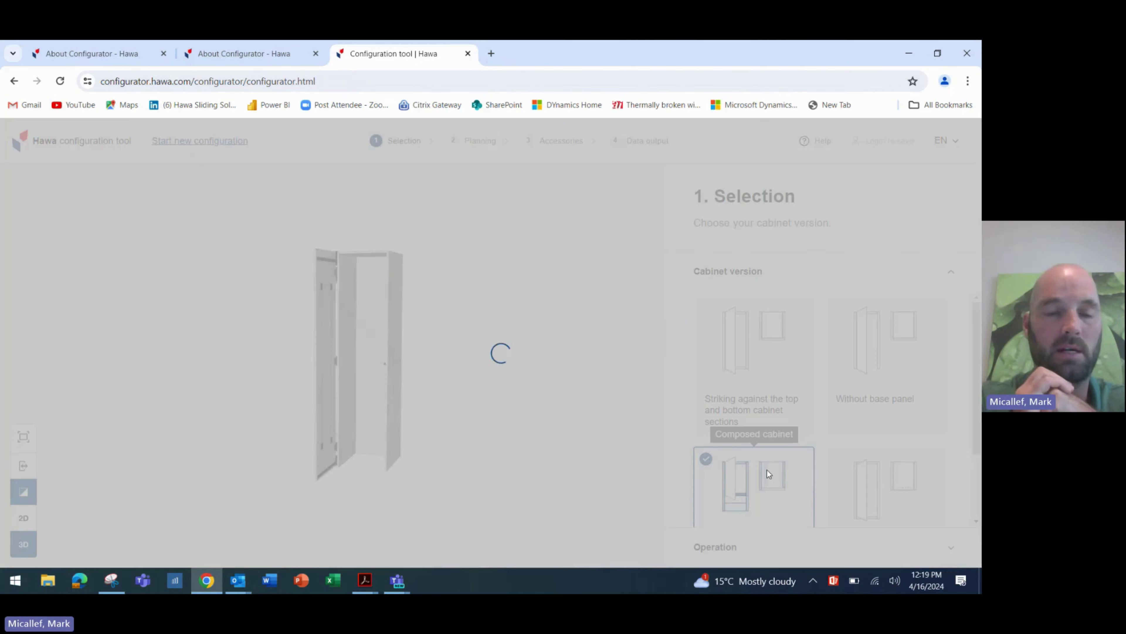
{"action": "scroll", "coordinate": [768, 473], "scroll_direction": "down", "scroll_amount": 1}
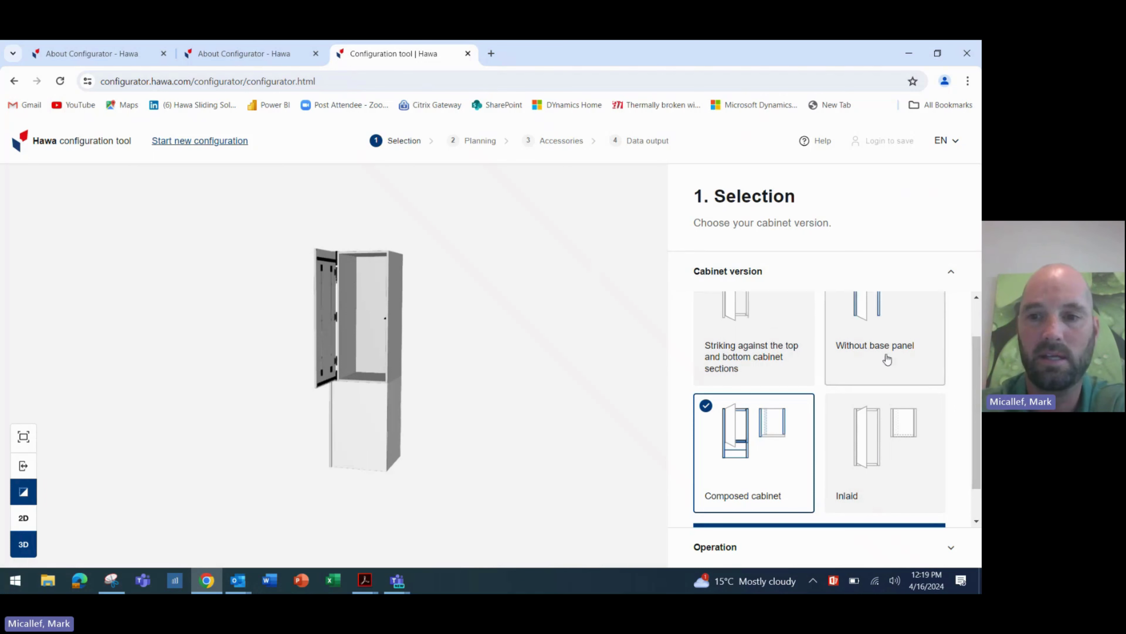
{"action": "left_click", "coordinate": [876, 428]}
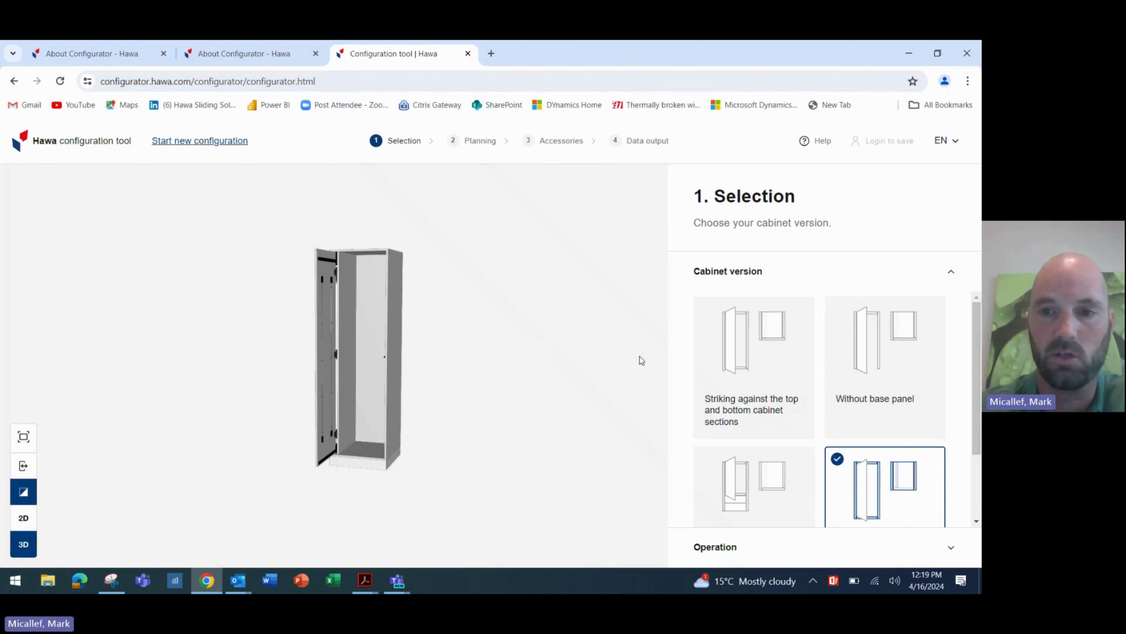
{"action": "left_click", "coordinate": [849, 367]}
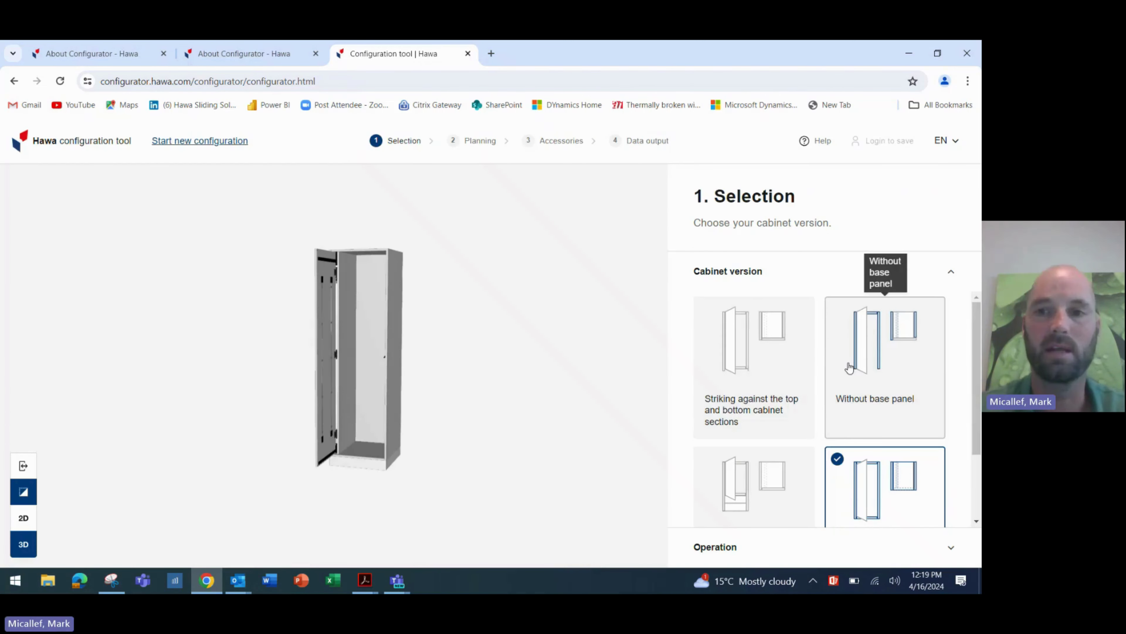
{"action": "left_click", "coordinate": [849, 367]}
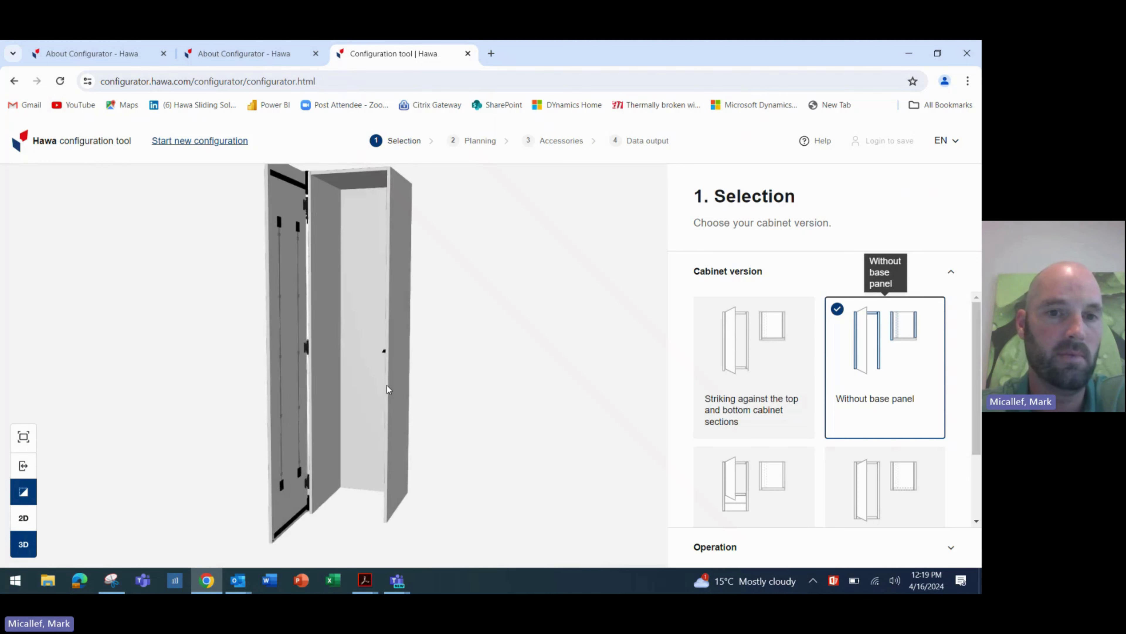
- Show the cabinet as a 2D drawing and confirm Without base panel to reach Operation
{"action": "left_click", "coordinate": [29, 518]}
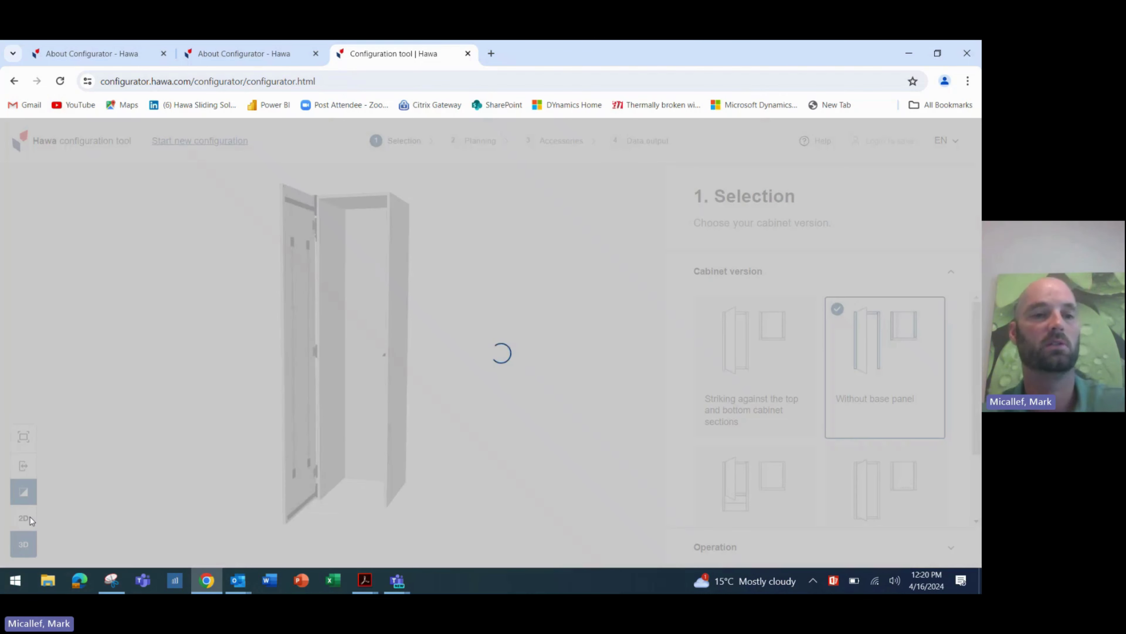
{"action": "left_click", "coordinate": [29, 519]}
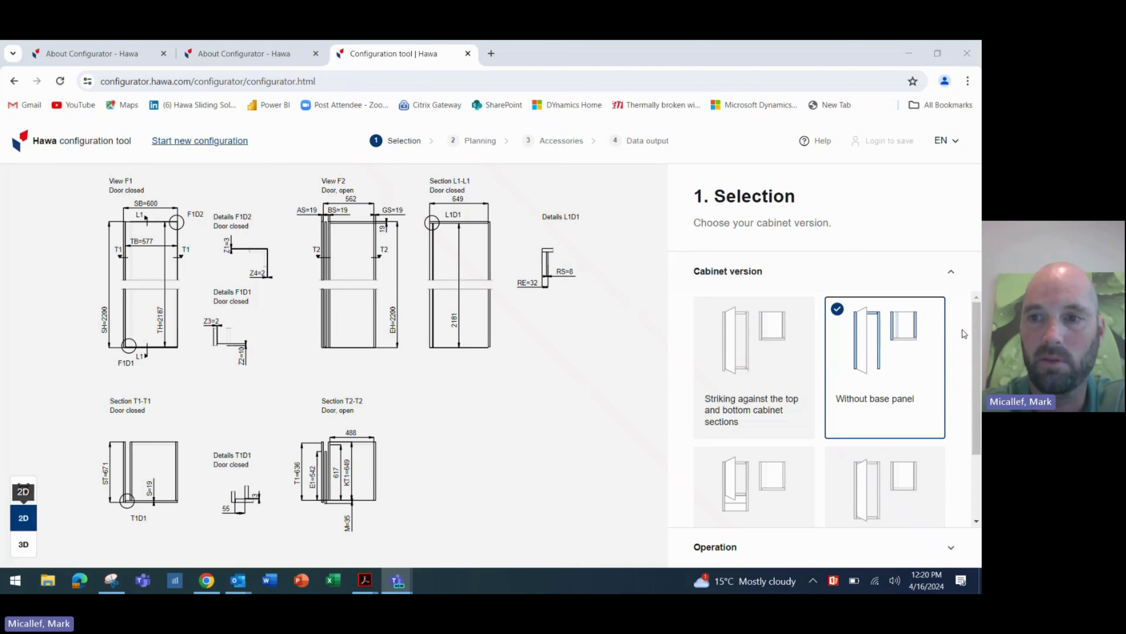
{"action": "scroll", "coordinate": [974, 425], "scroll_direction": "down", "scroll_amount": 2}
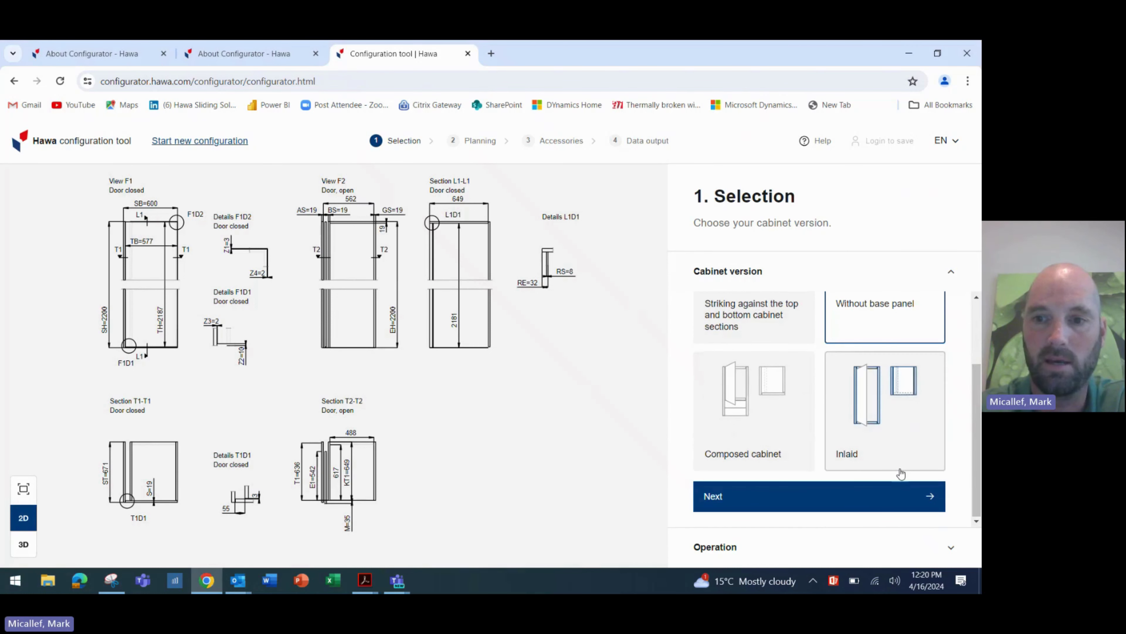
{"action": "left_click", "coordinate": [886, 499]}
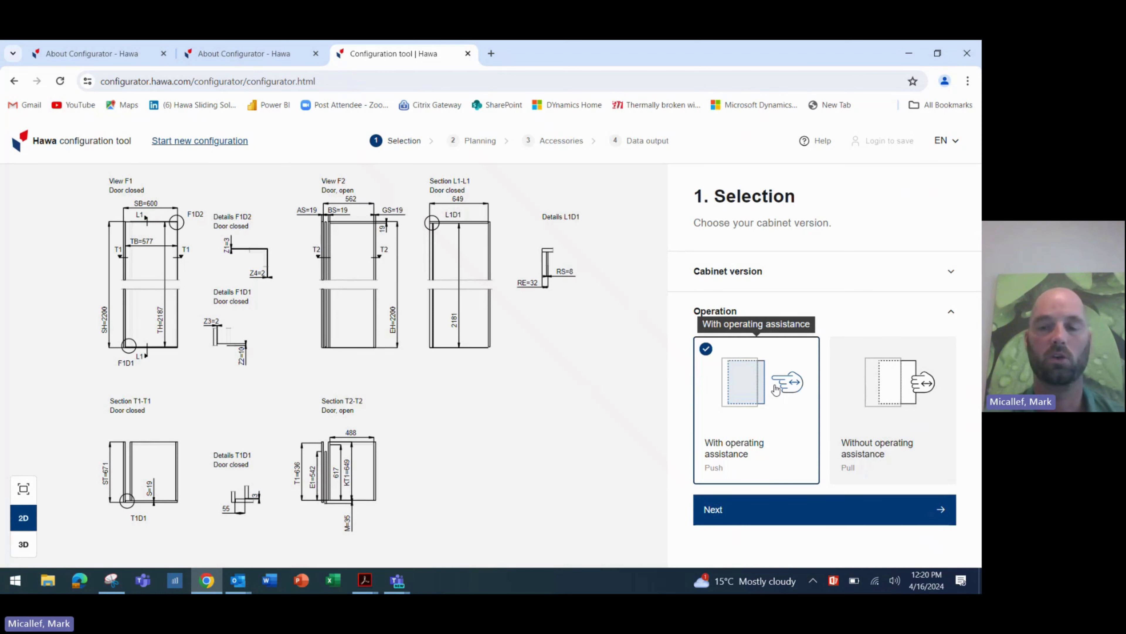
{"action": "left_click", "coordinate": [900, 430]}
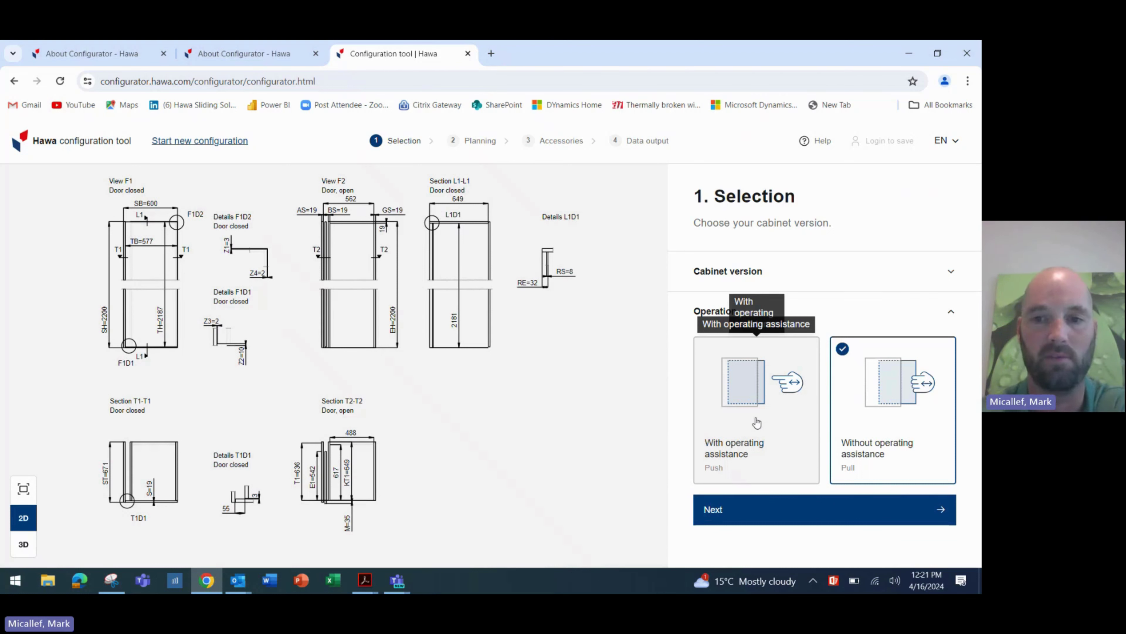
{"action": "left_click", "coordinate": [719, 389]}
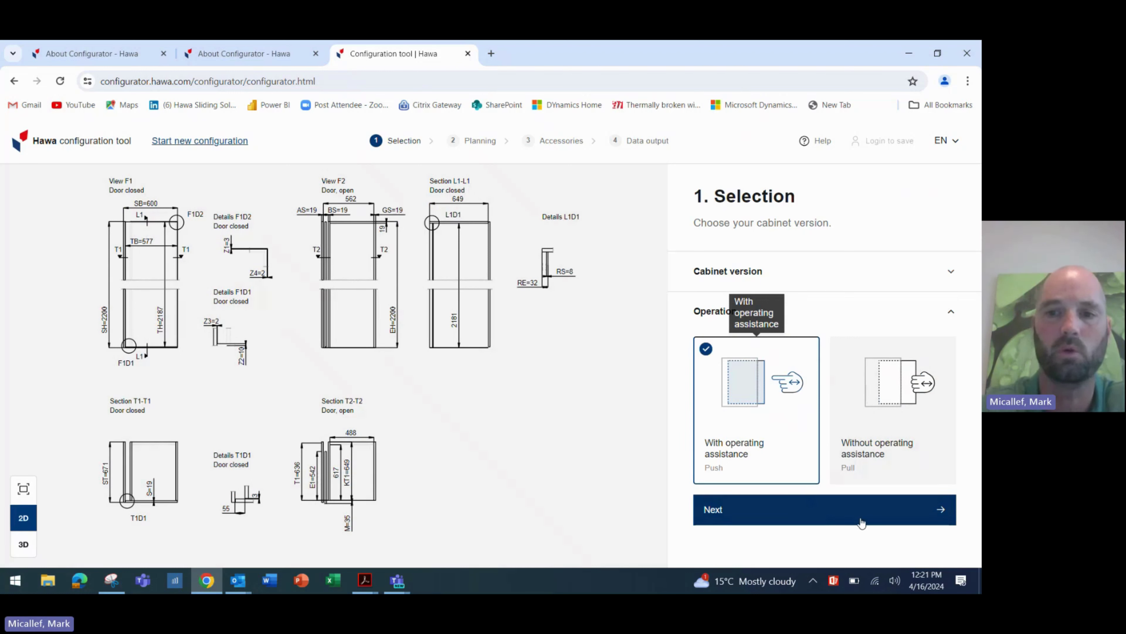
- Confirm the operating-assistance choice and advance to step 2 Planning
{"action": "left_click", "coordinate": [894, 515]}
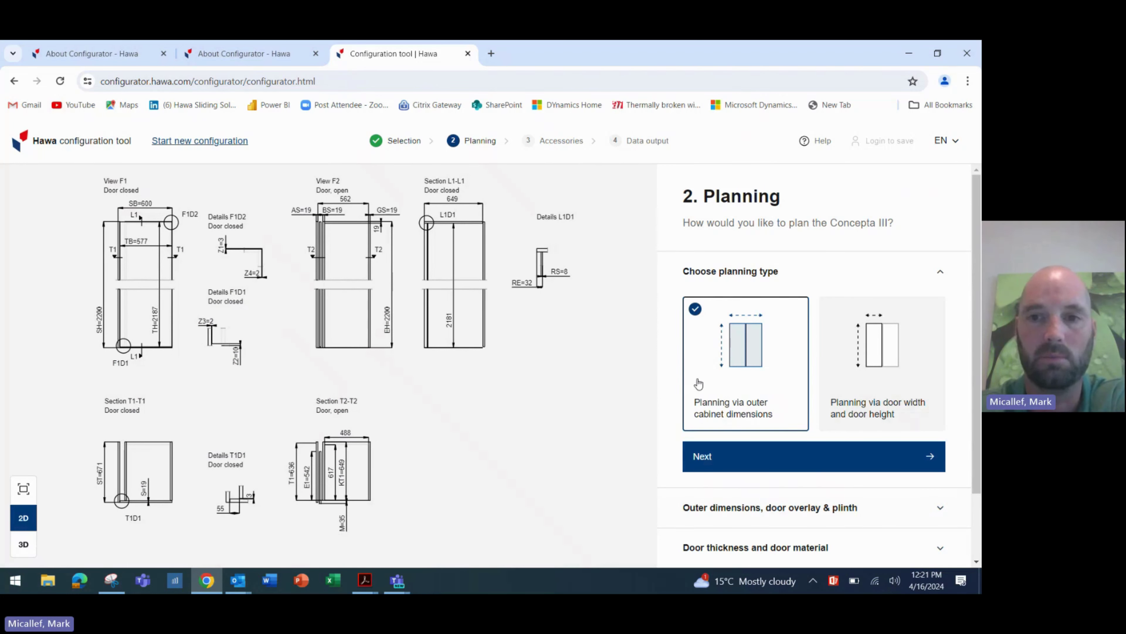
{"action": "scroll", "coordinate": [831, 280], "scroll_direction": "down", "scroll_amount": 2}
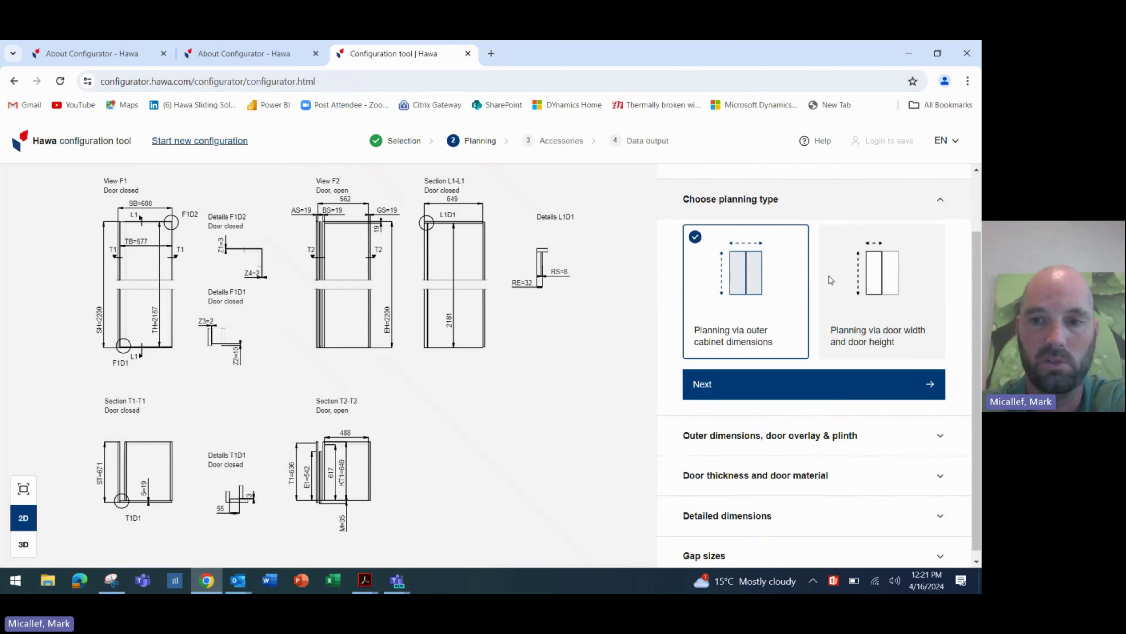
- Plan via outer dimensions and set cabinet height 2160 mm and width 720 mm
{"action": "left_click", "coordinate": [832, 433]}
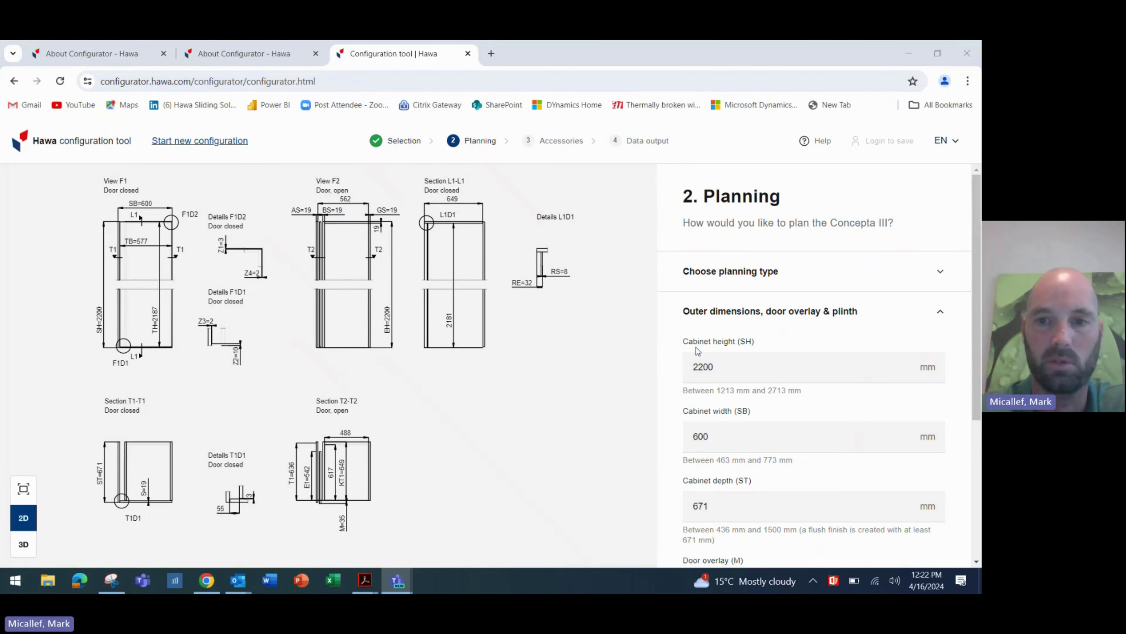
{"action": "double_click", "coordinate": [731, 363]}
{"action": "type", "text": "0"}
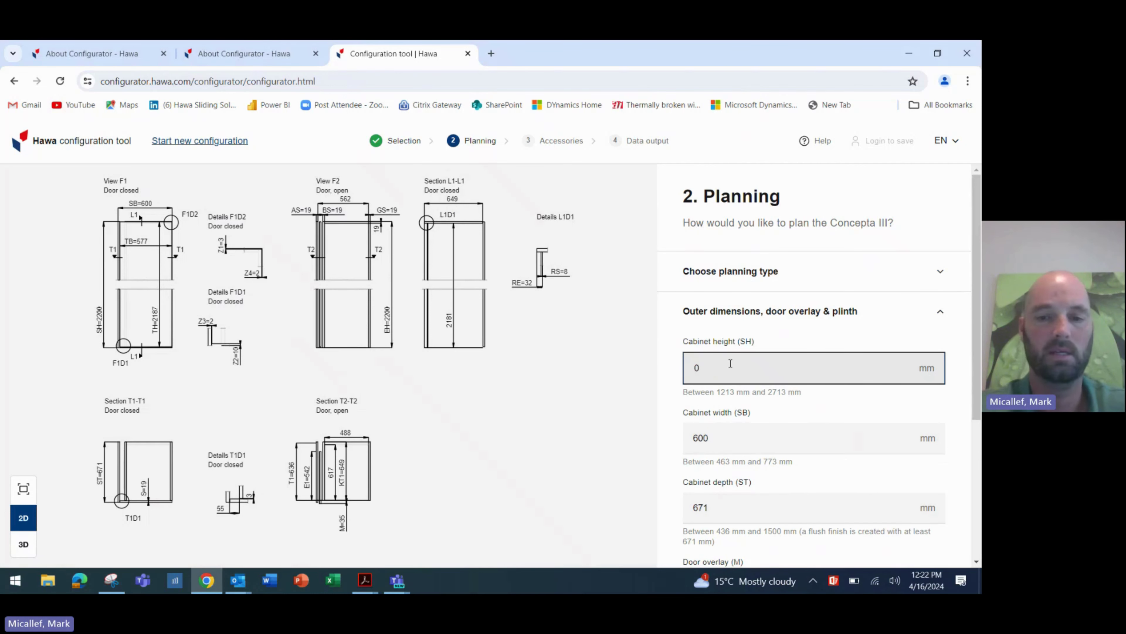
{"action": "type", "text": "2160"}
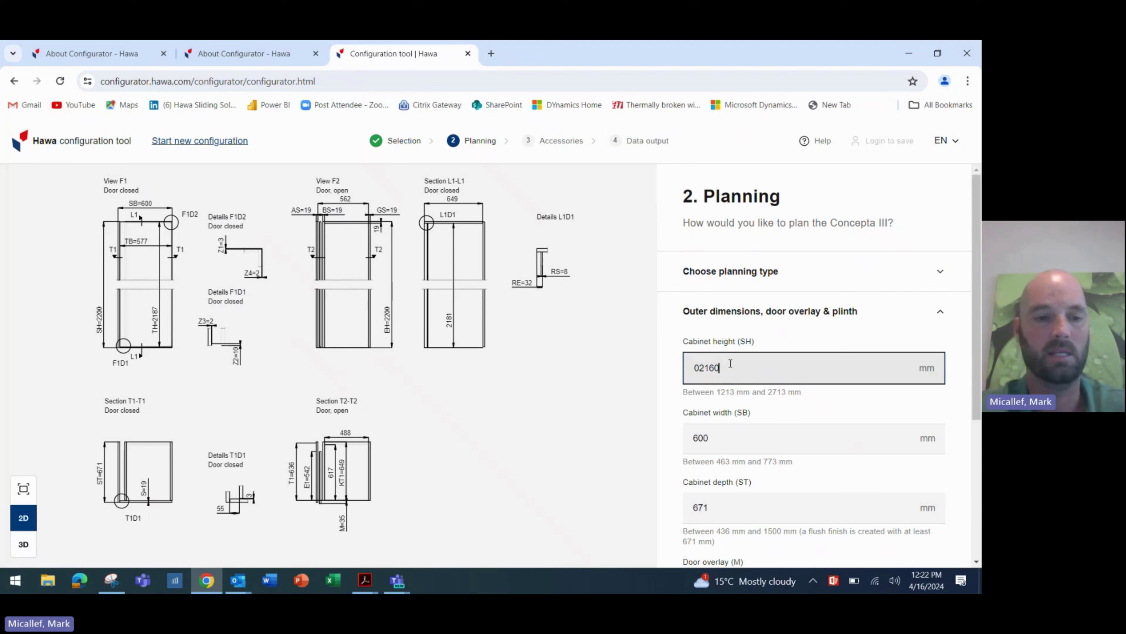
{"action": "key", "text": "Tab"}
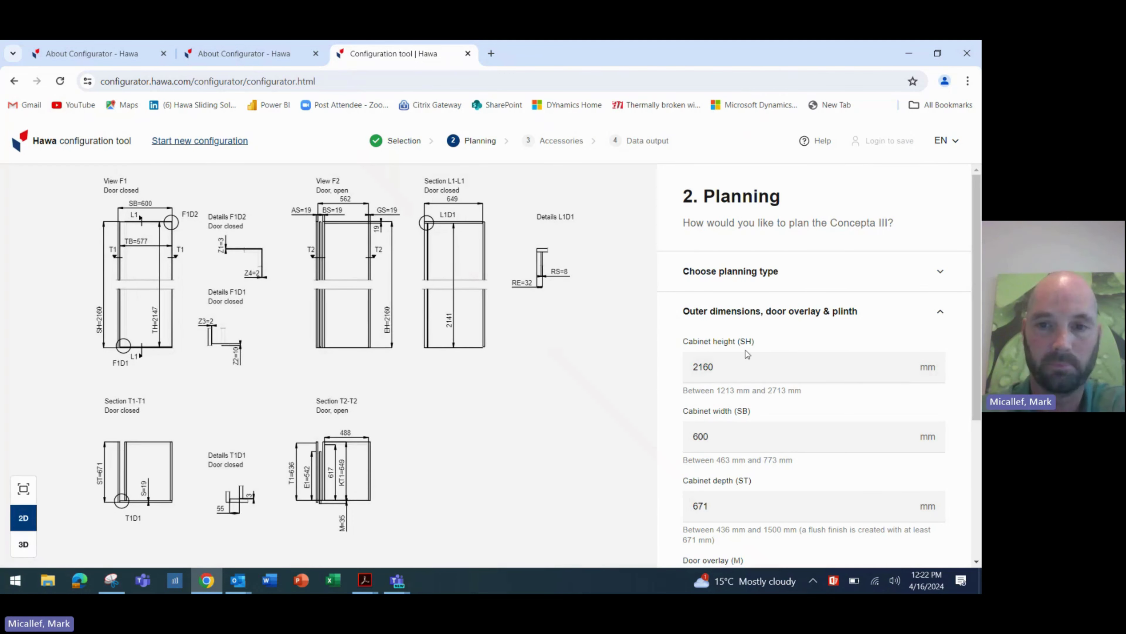
{"action": "left_click", "coordinate": [745, 438]}
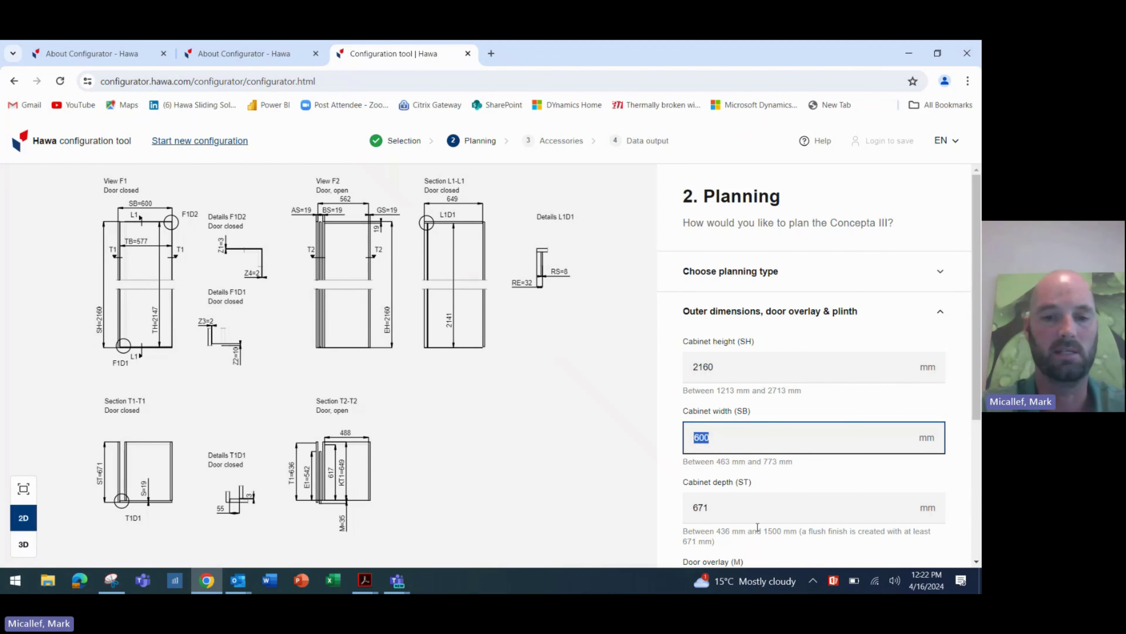
{"action": "type", "text": "720"}
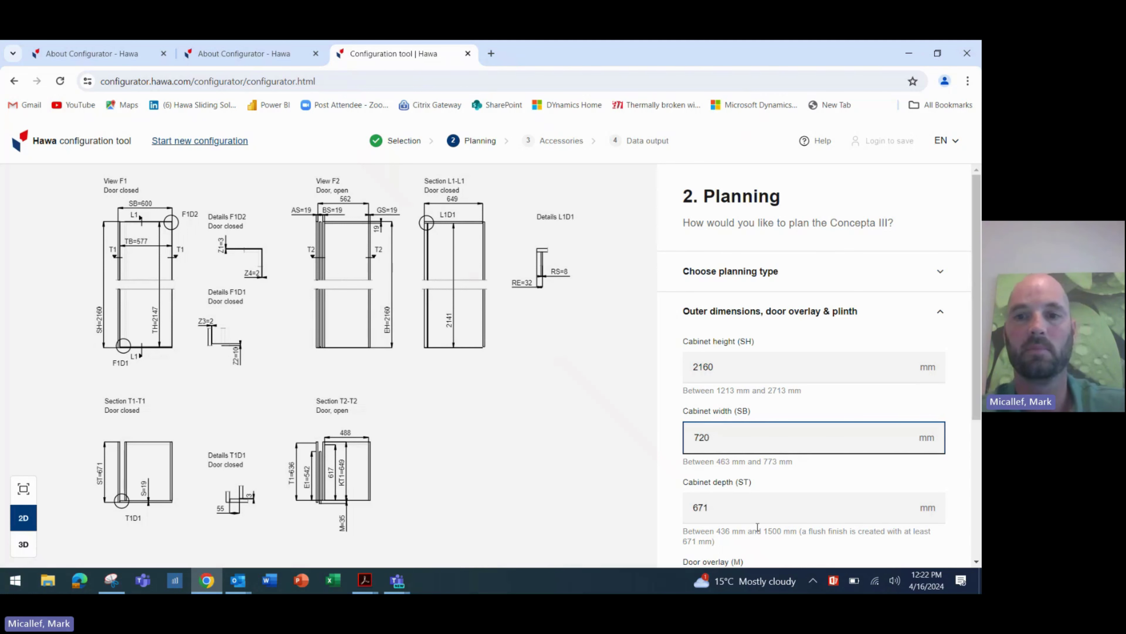
{"action": "key", "text": "Tab"}
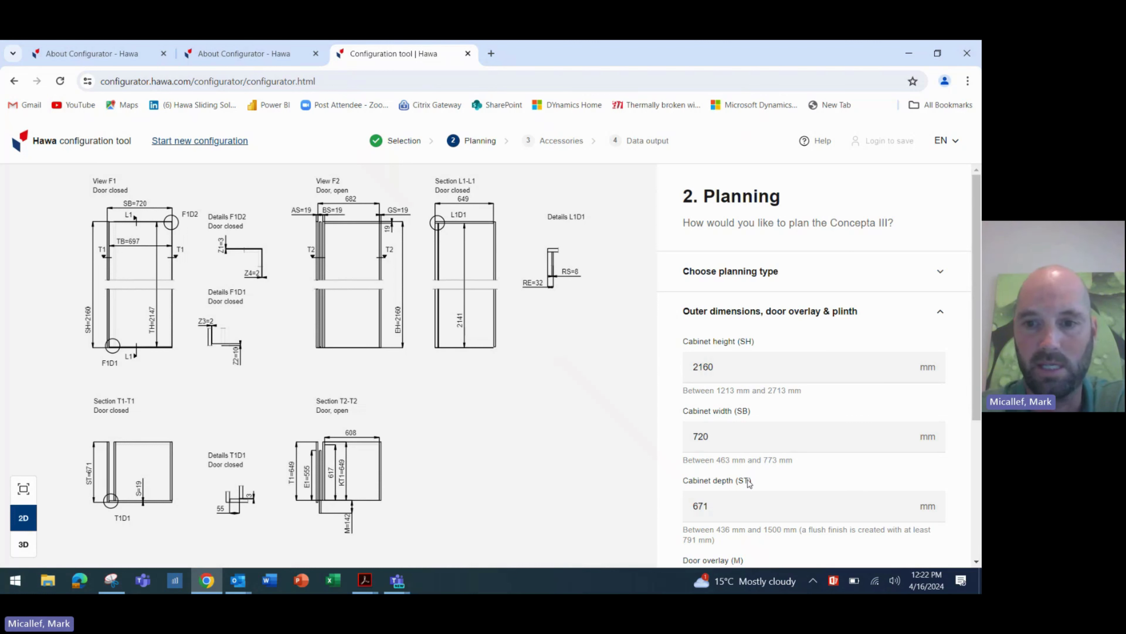
- Set cabinet depth 791 mm and door overlay 22 mm, then confirm the dimensions
{"action": "scroll", "coordinate": [751, 505], "scroll_direction": "down", "scroll_amount": 1}
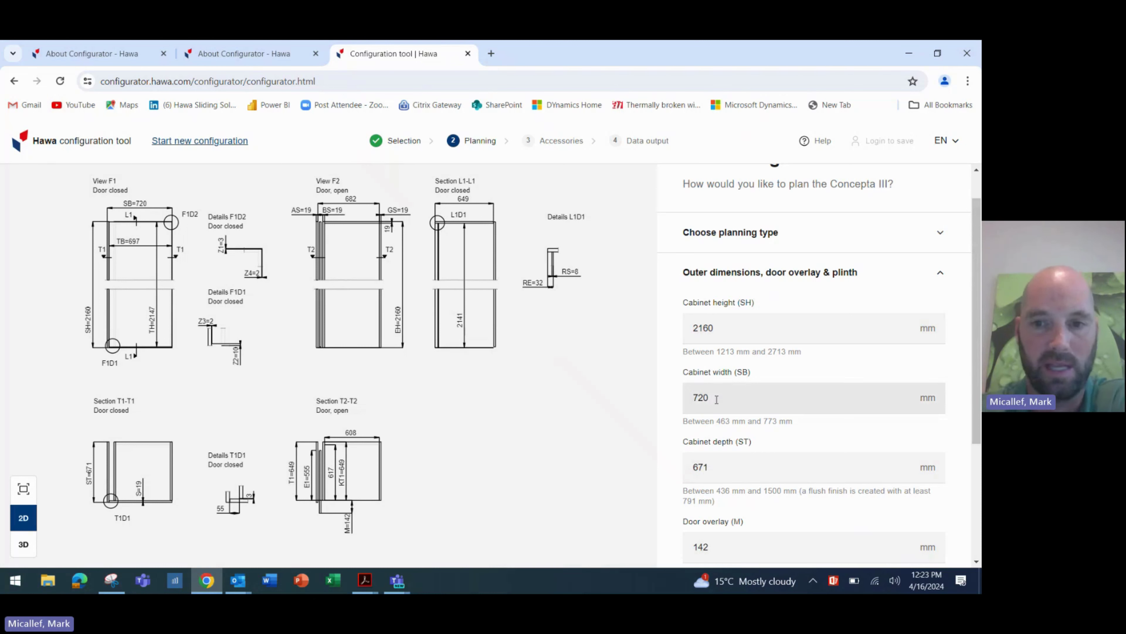
{"action": "left_click", "coordinate": [715, 464]}
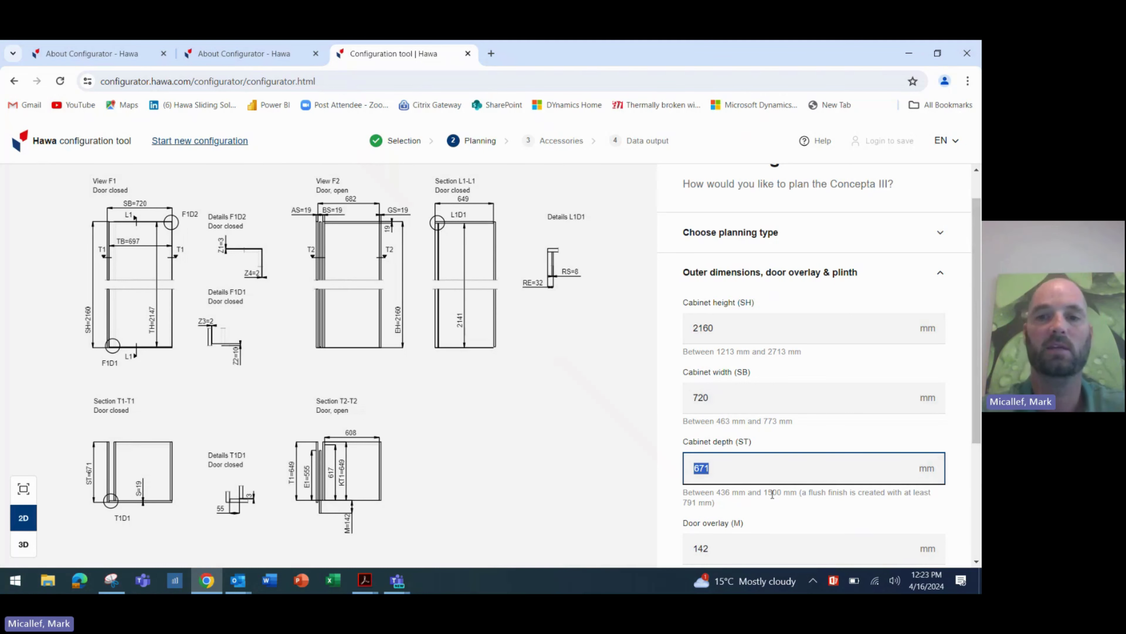
{"action": "type", "text": "791"}
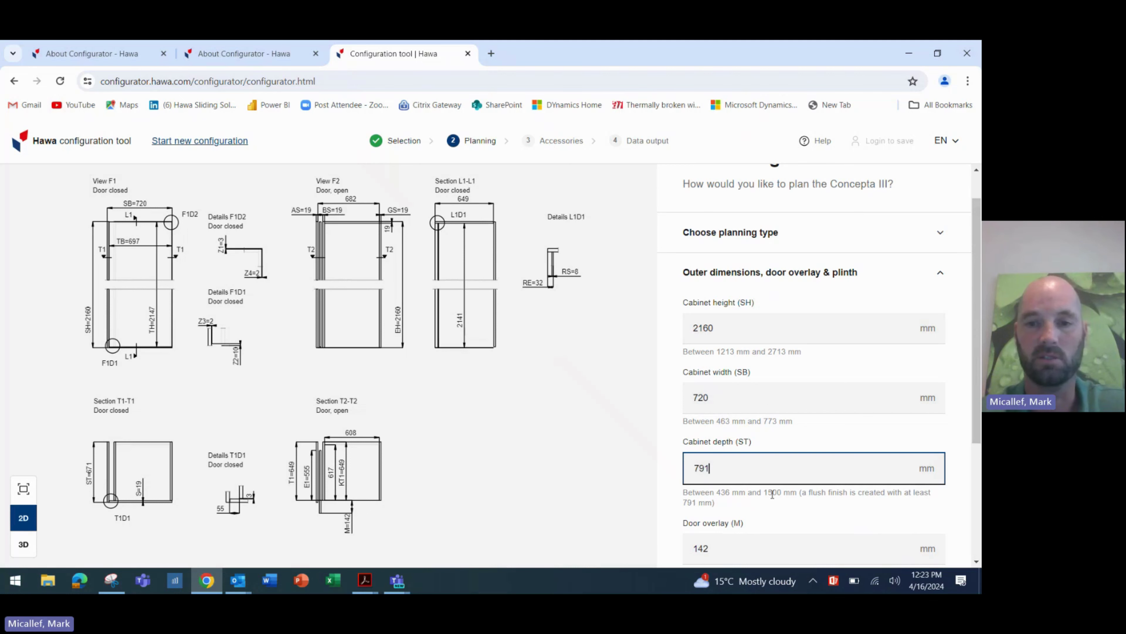
{"action": "key", "text": "Tab"}
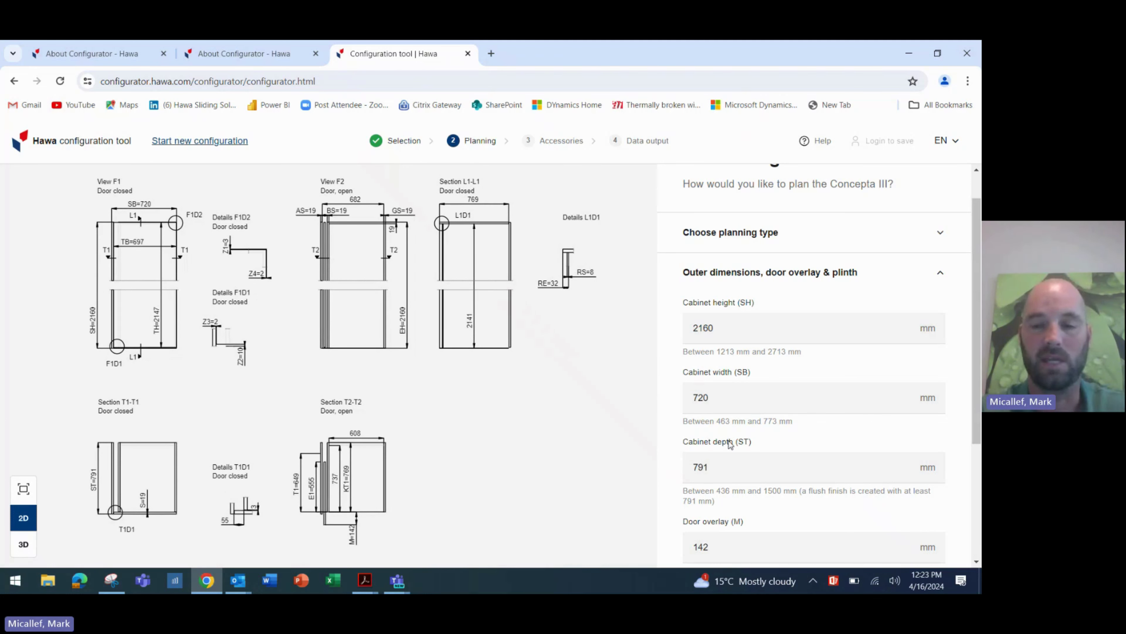
{"action": "scroll", "coordinate": [748, 450], "scroll_direction": "down", "scroll_amount": 3}
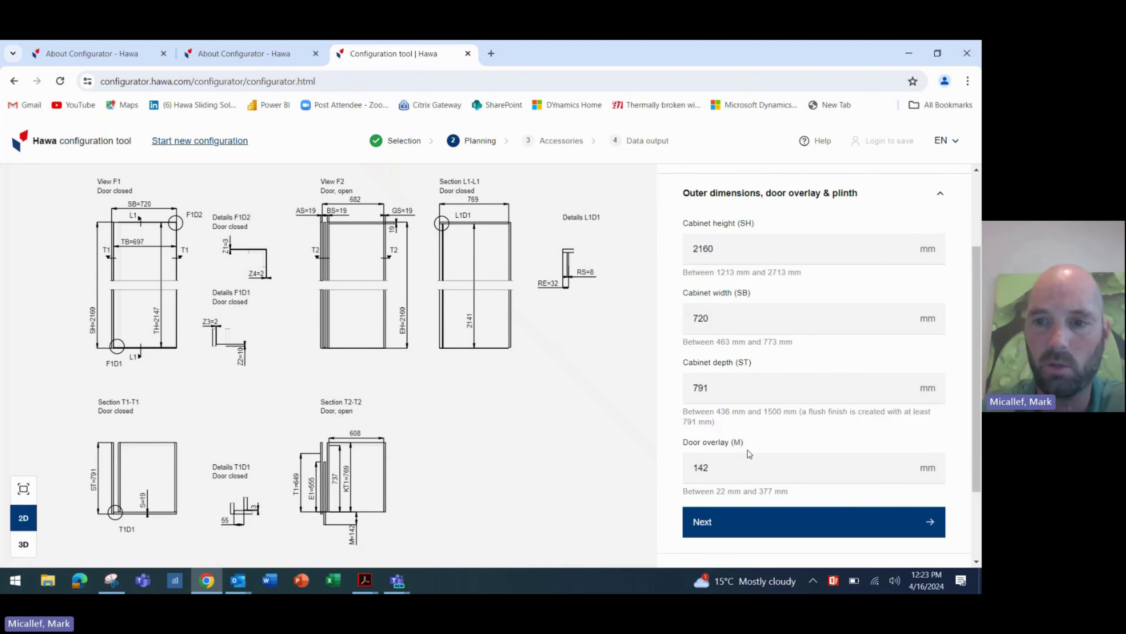
{"action": "left_click", "coordinate": [729, 431]}
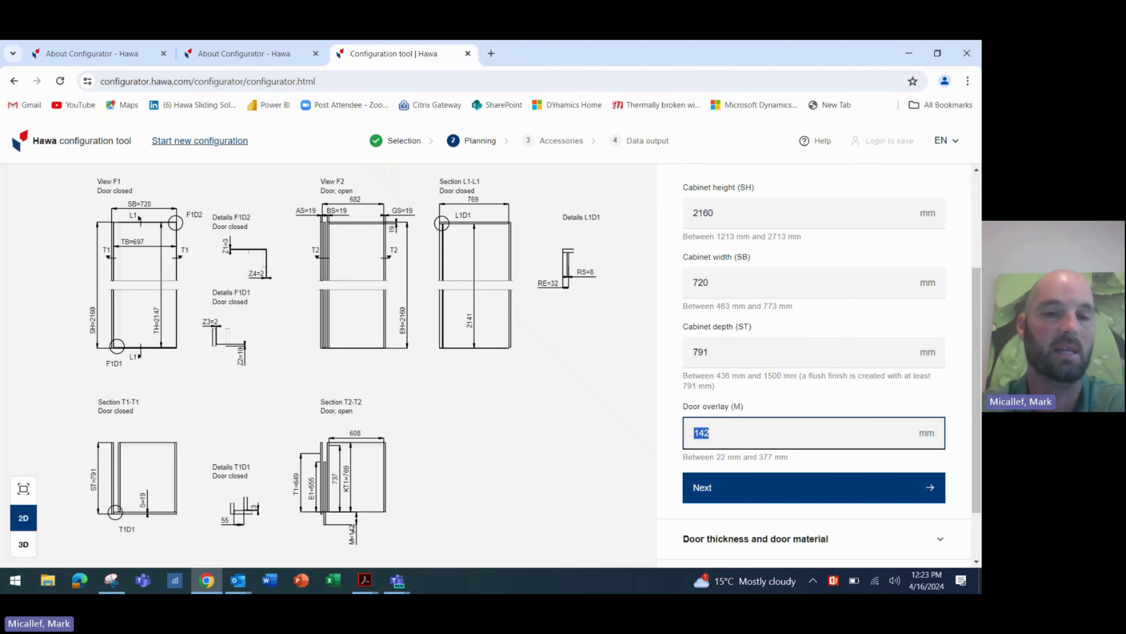
{"action": "type", "text": "22"}
{"action": "left_click", "coordinate": [740, 487]}
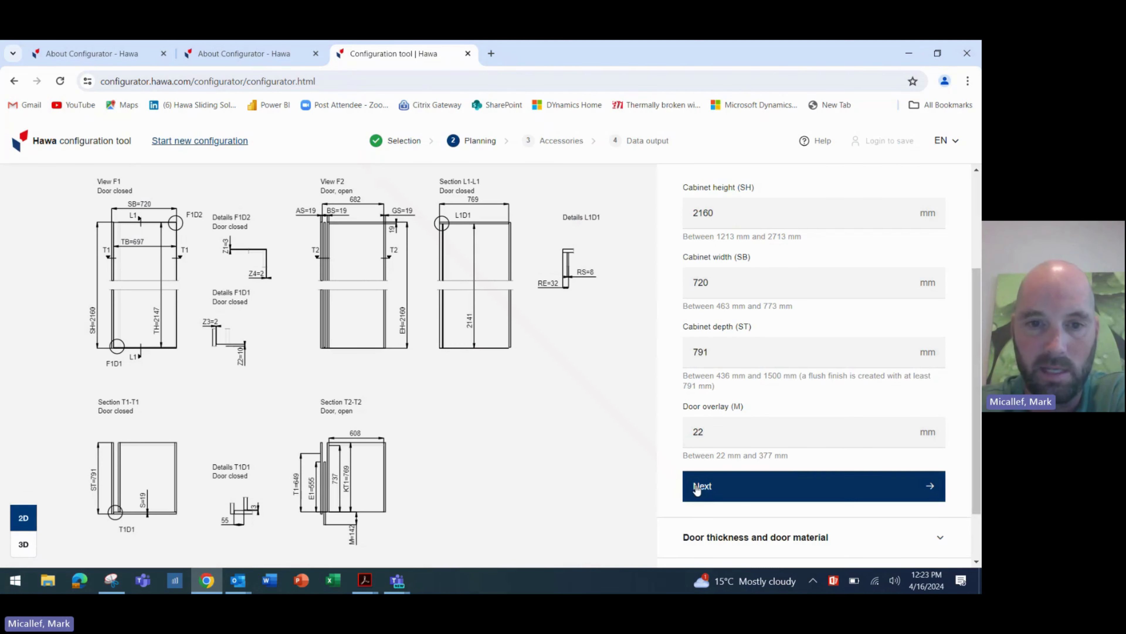
- Set door thickness to 26 mm and door material to MDF
{"action": "left_click", "coordinate": [766, 494]}
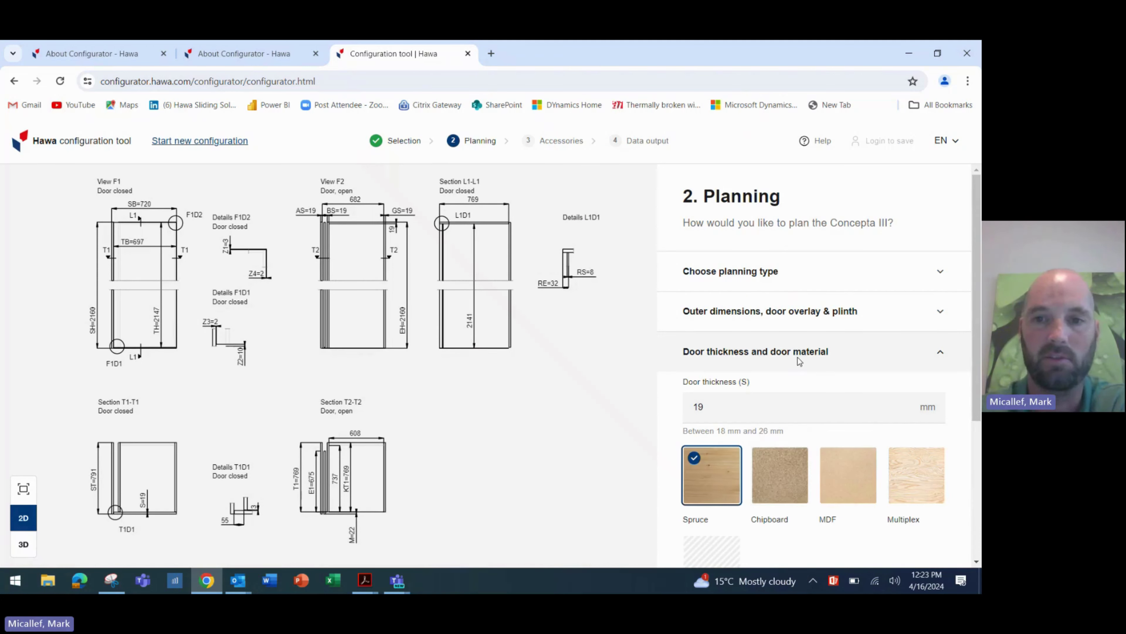
{"action": "scroll", "coordinate": [798, 359], "scroll_direction": "down", "scroll_amount": 1}
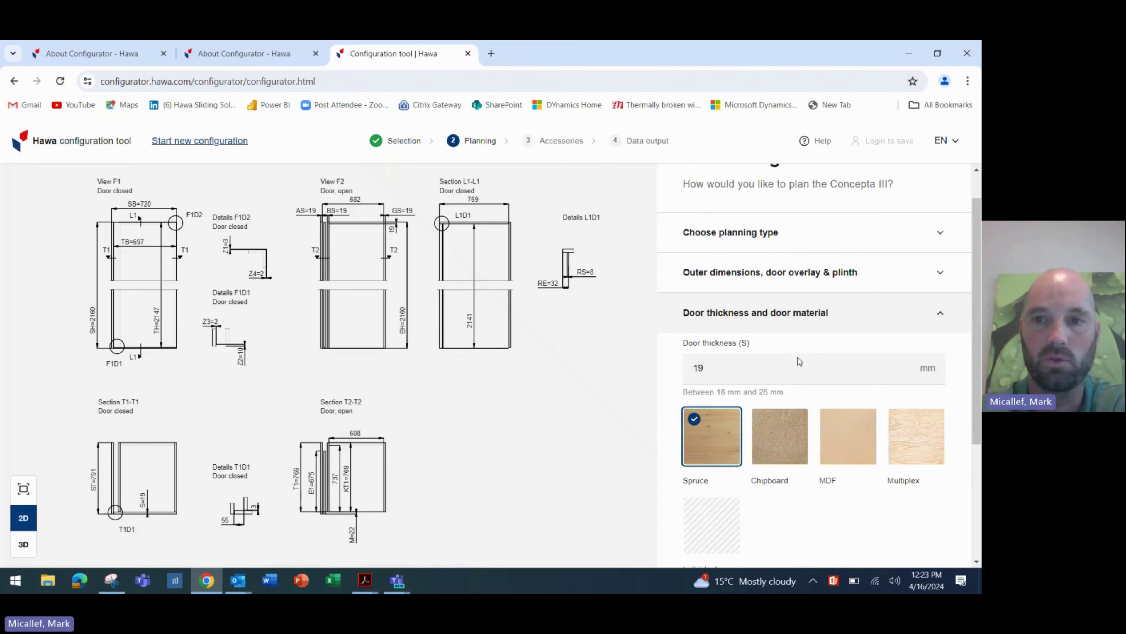
{"action": "left_click", "coordinate": [731, 370]}
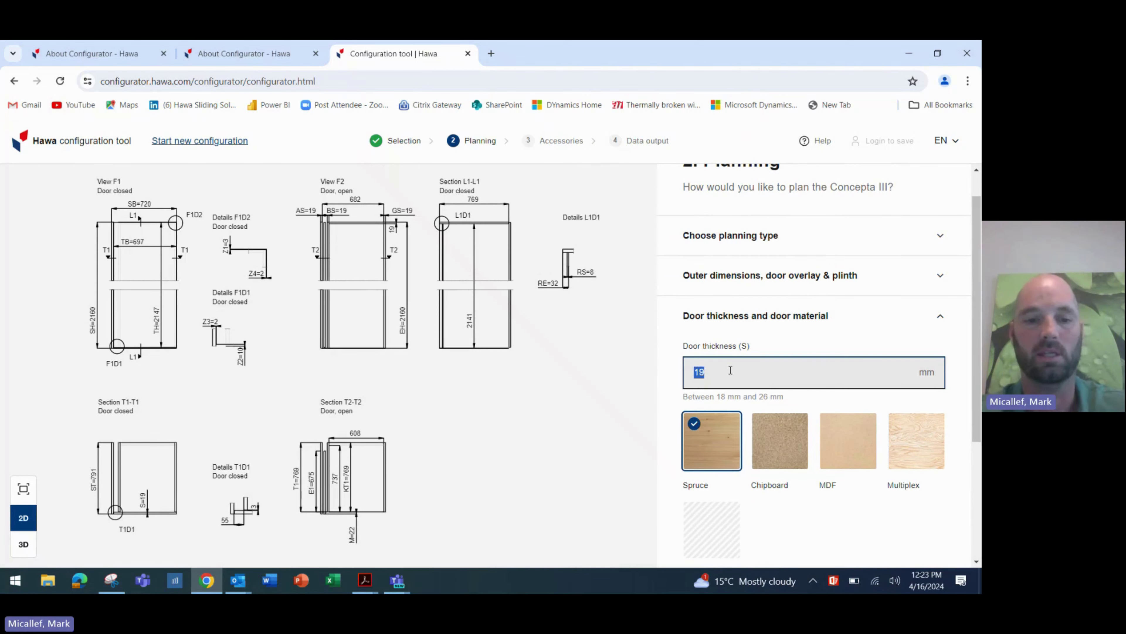
{"action": "key", "text": "BackSpace"}
{"action": "type", "text": "0"}
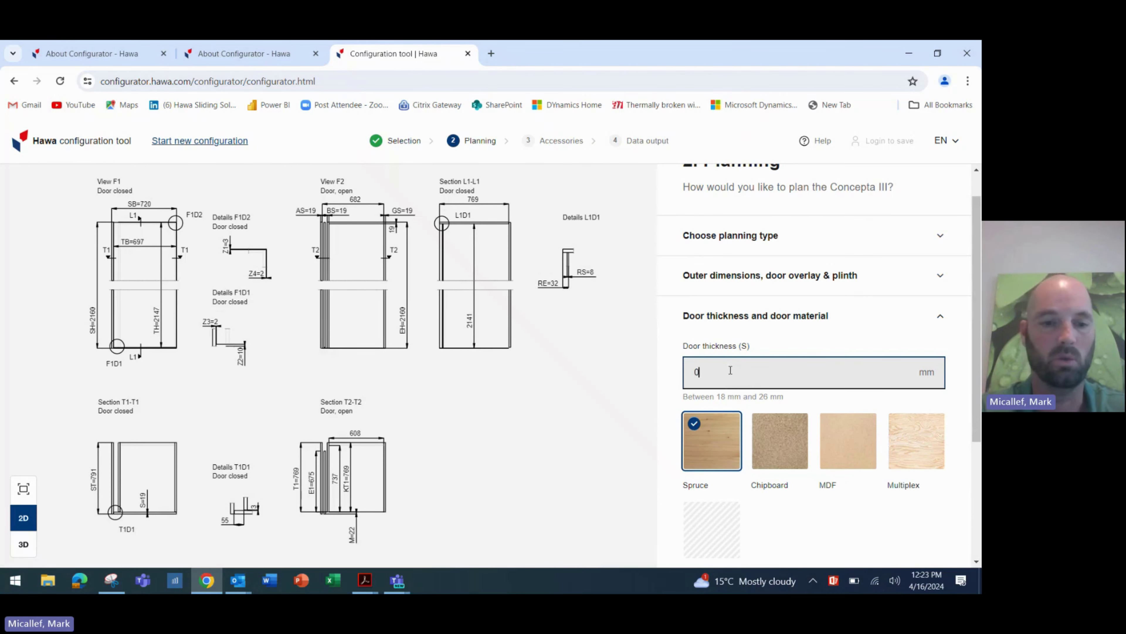
{"action": "type", "text": "26"}
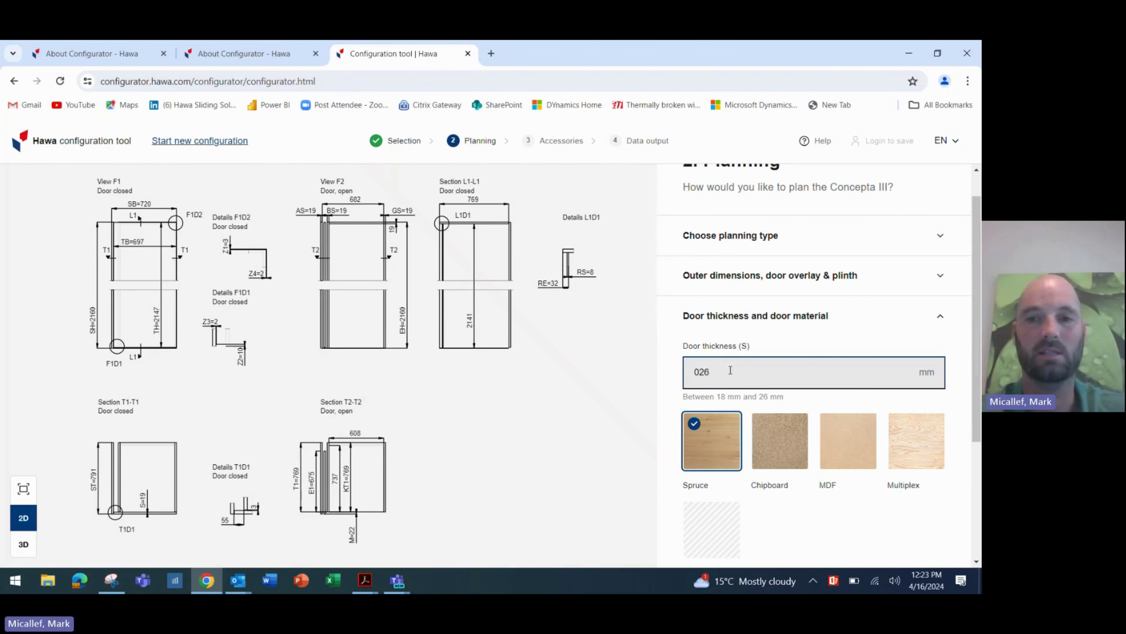
{"action": "key", "text": "Return"}
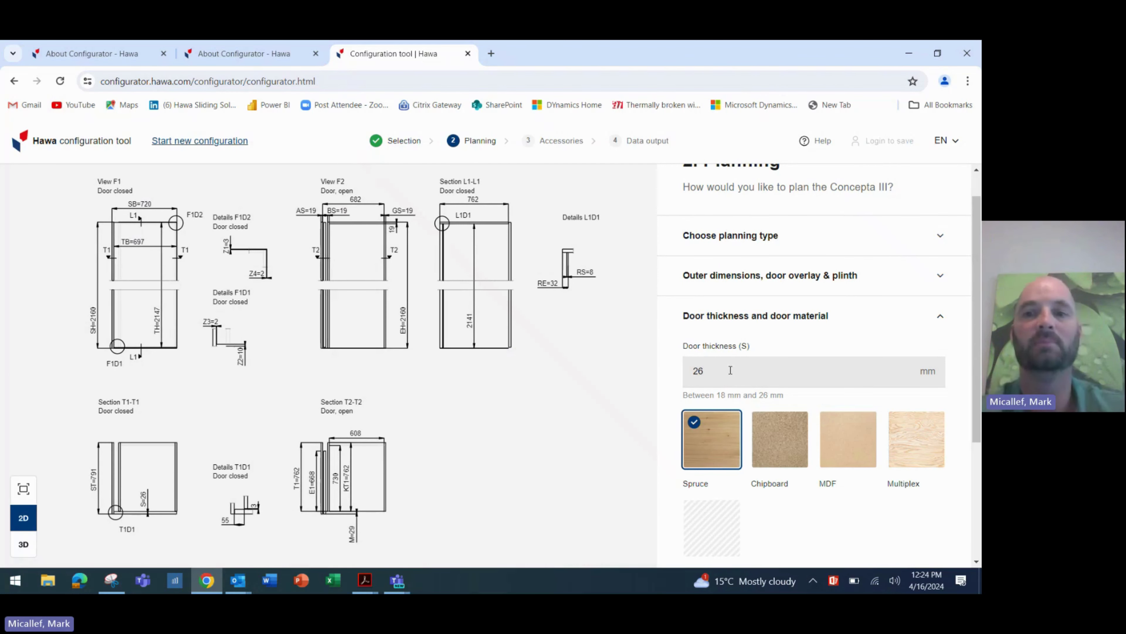
{"action": "left_click", "coordinate": [847, 462]}
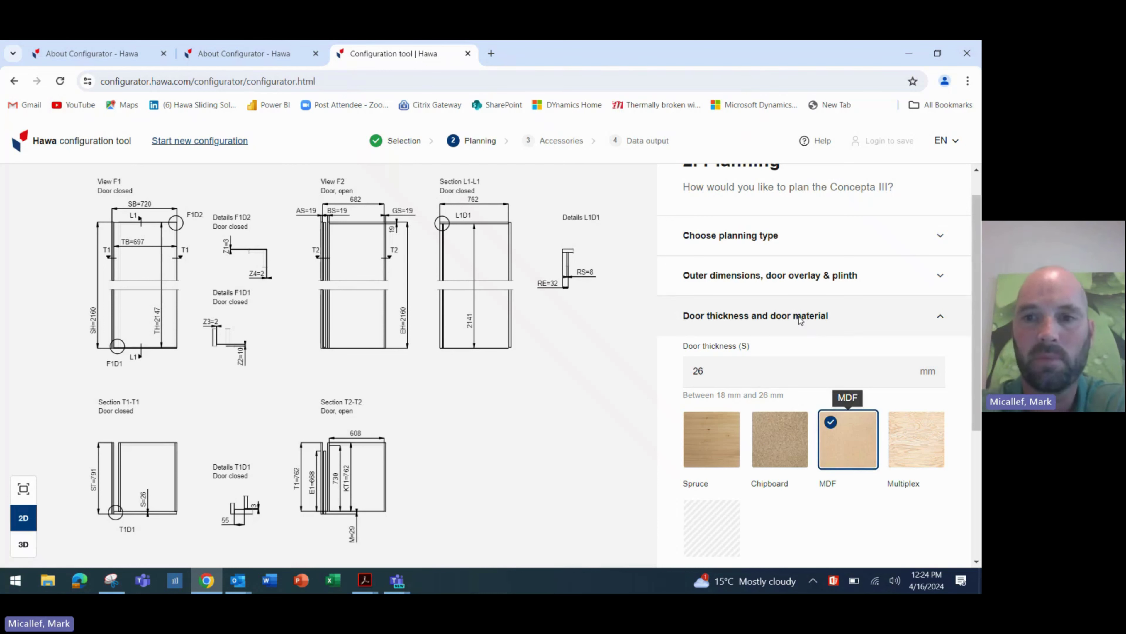
- Set the cabinet width to 610 mm and the cabinet depth to 681 mm
{"action": "left_click", "coordinate": [804, 277]}
{"action": "scroll", "coordinate": [799, 355], "scroll_direction": "down", "scroll_amount": 2}
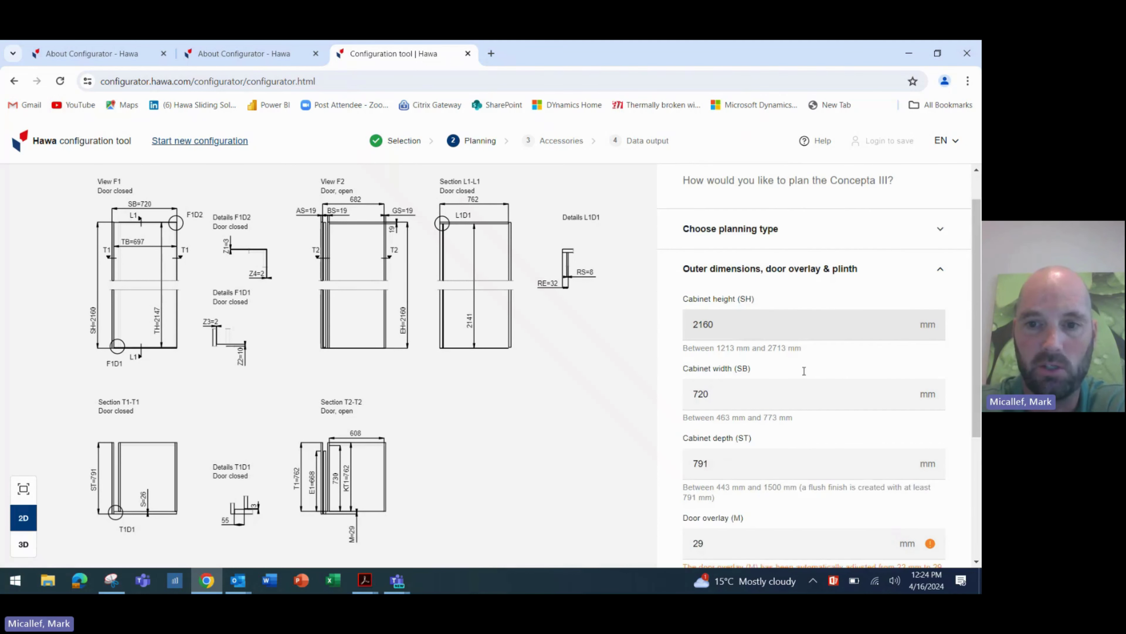
{"action": "double_click", "coordinate": [729, 364]}
{"action": "type", "text": "0"}
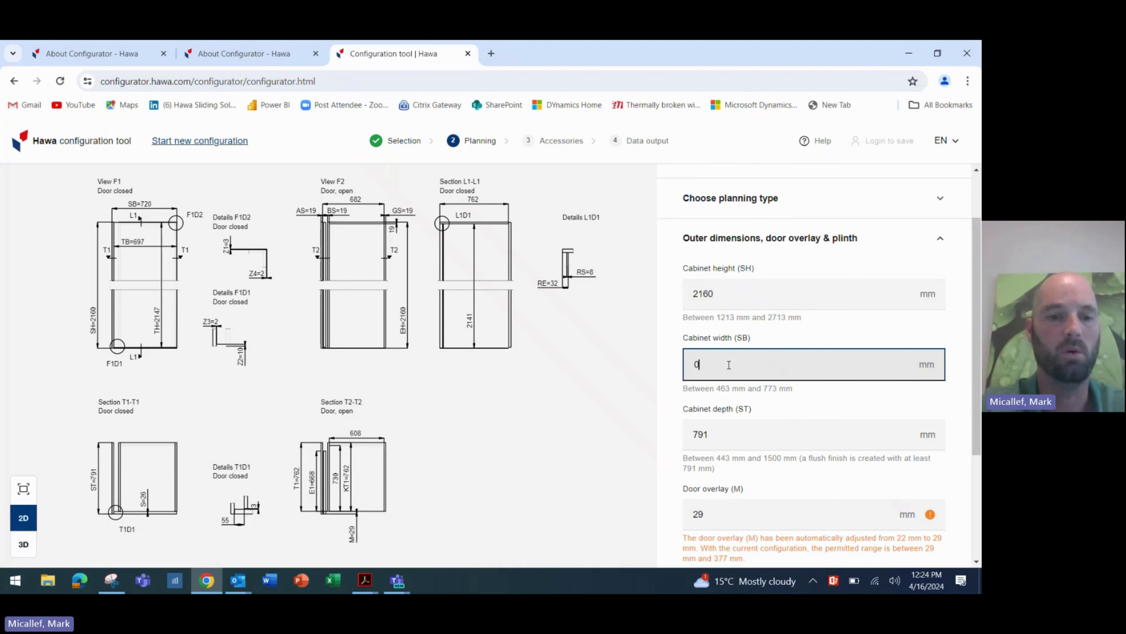
{"action": "type", "text": "10"}
{"action": "key", "text": "Tab"}
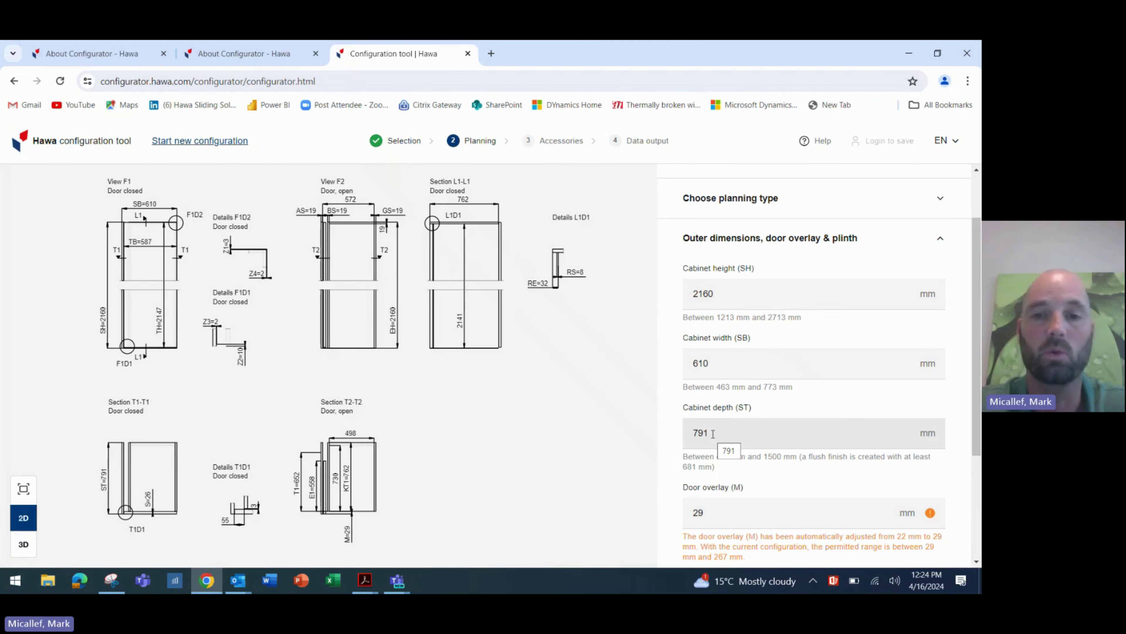
{"action": "double_click", "coordinate": [713, 434]}
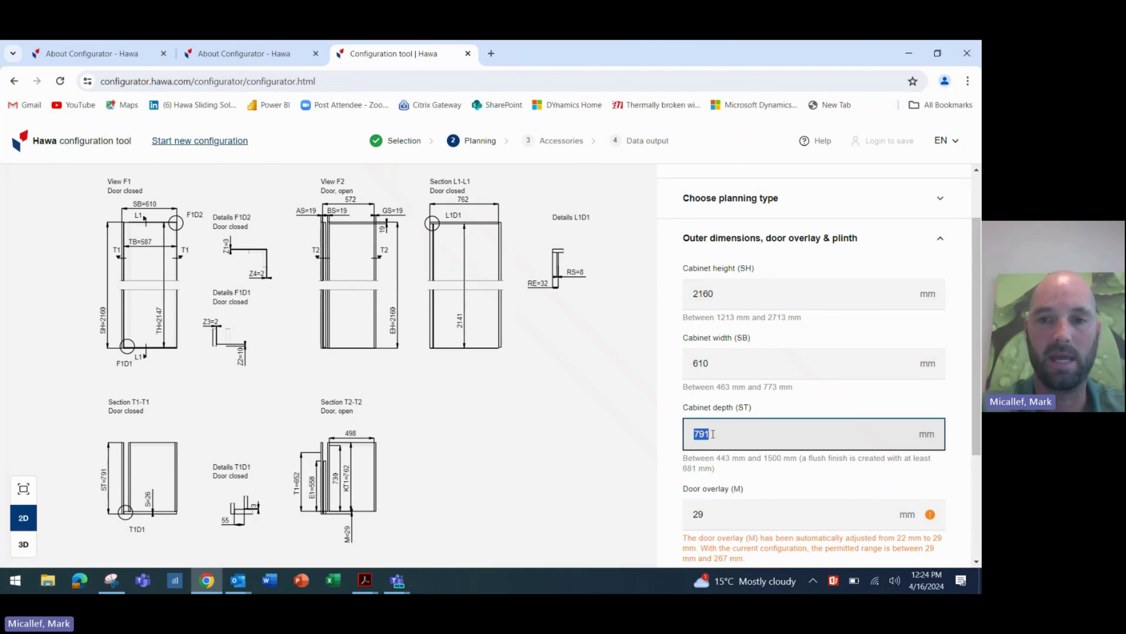
{"action": "type", "text": "681"}
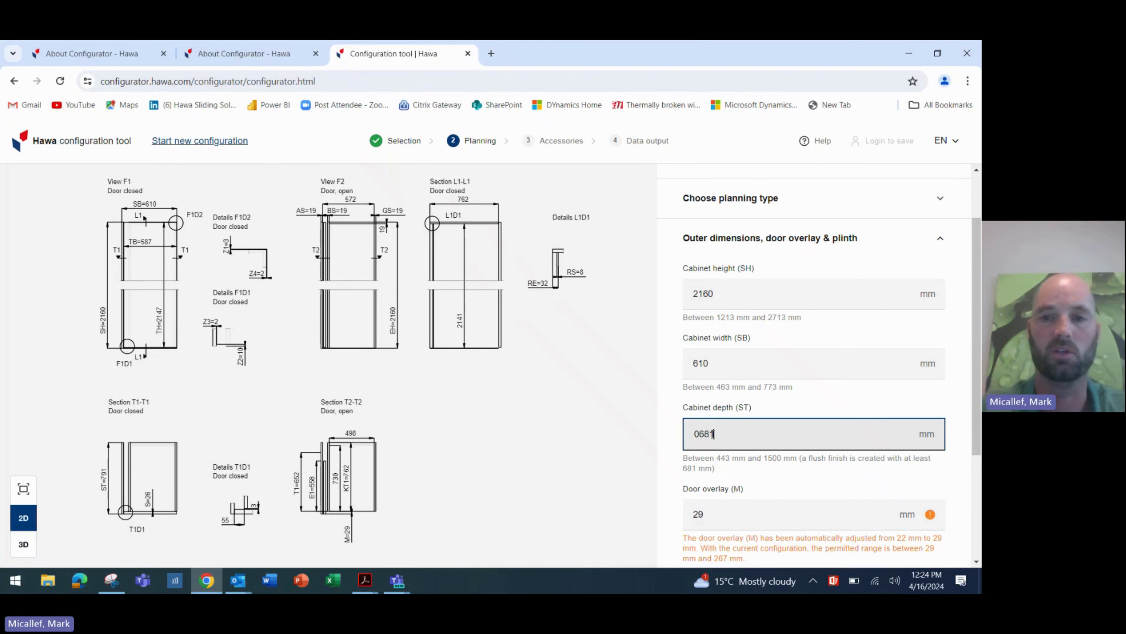
{"action": "key", "text": "Tab"}
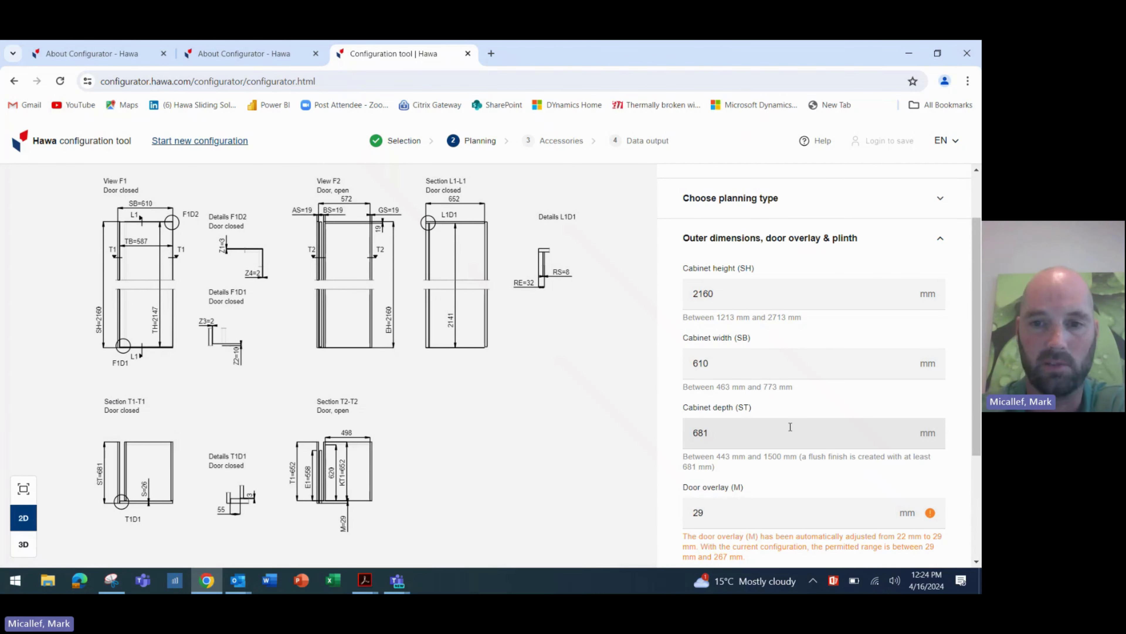
- Keep the door overlay at 29 mm and continue to door thickness and material
{"action": "scroll", "coordinate": [786, 429], "scroll_direction": "down", "scroll_amount": 2}
{"action": "left_click", "coordinate": [742, 430]}
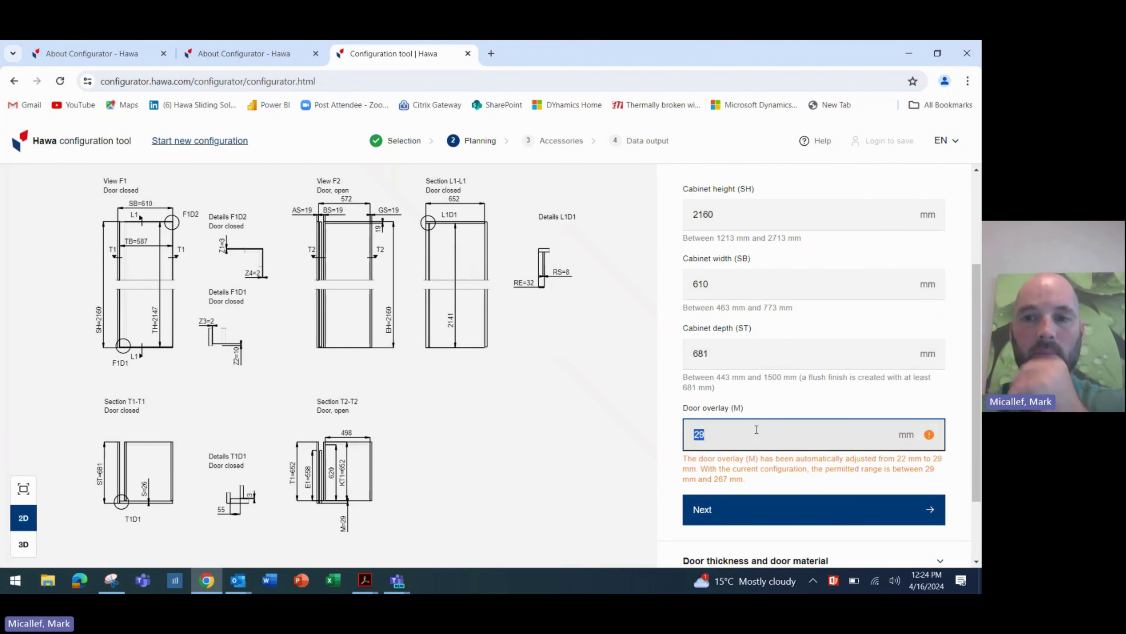
{"action": "left_click", "coordinate": [779, 440]}
{"action": "left_click", "coordinate": [776, 454]}
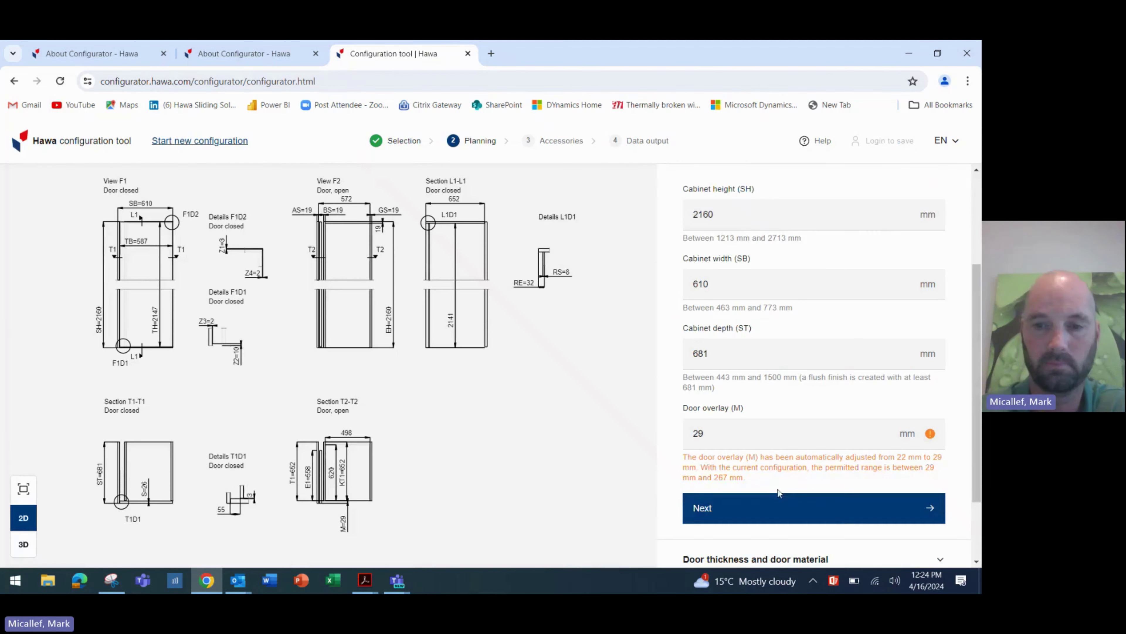
{"action": "left_click", "coordinate": [780, 504]}
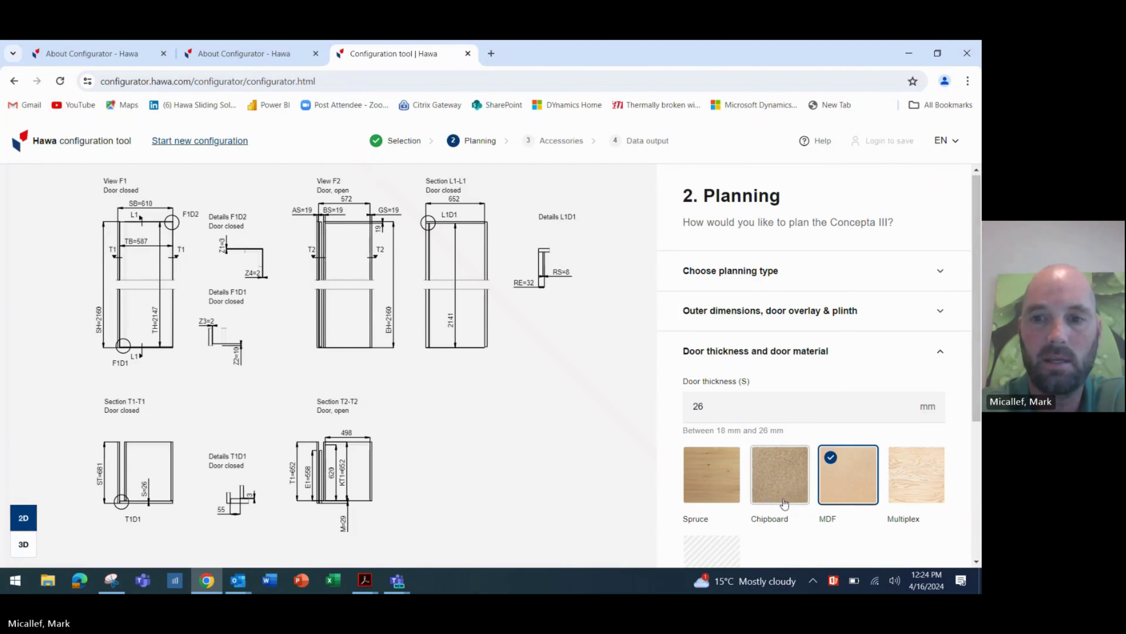
- Change the MDF door thickness from 26 mm to 18 mm
{"action": "scroll", "coordinate": [848, 362], "scroll_direction": "down", "scroll_amount": 2}
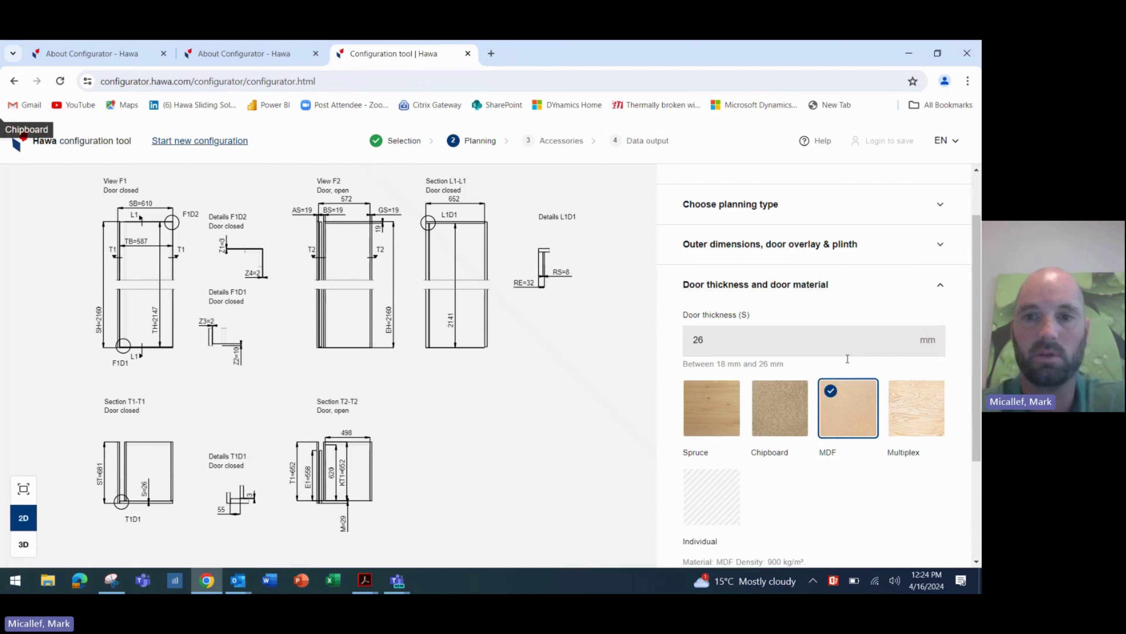
{"action": "left_click", "coordinate": [763, 337]}
{"action": "key", "text": "BackSpace"}
{"action": "key", "text": "BackSpace"}
{"action": "type", "text": "18"}
{"action": "left_click", "coordinate": [777, 473]}
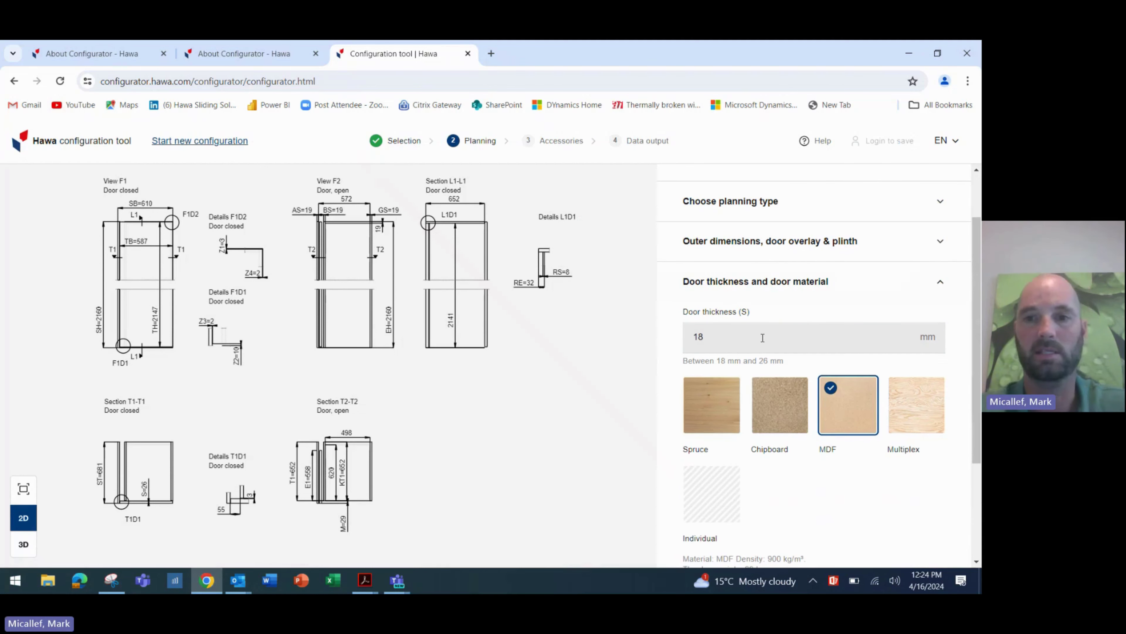
{"action": "scroll", "coordinate": [776, 469], "scroll_direction": "down", "scroll_amount": 3}
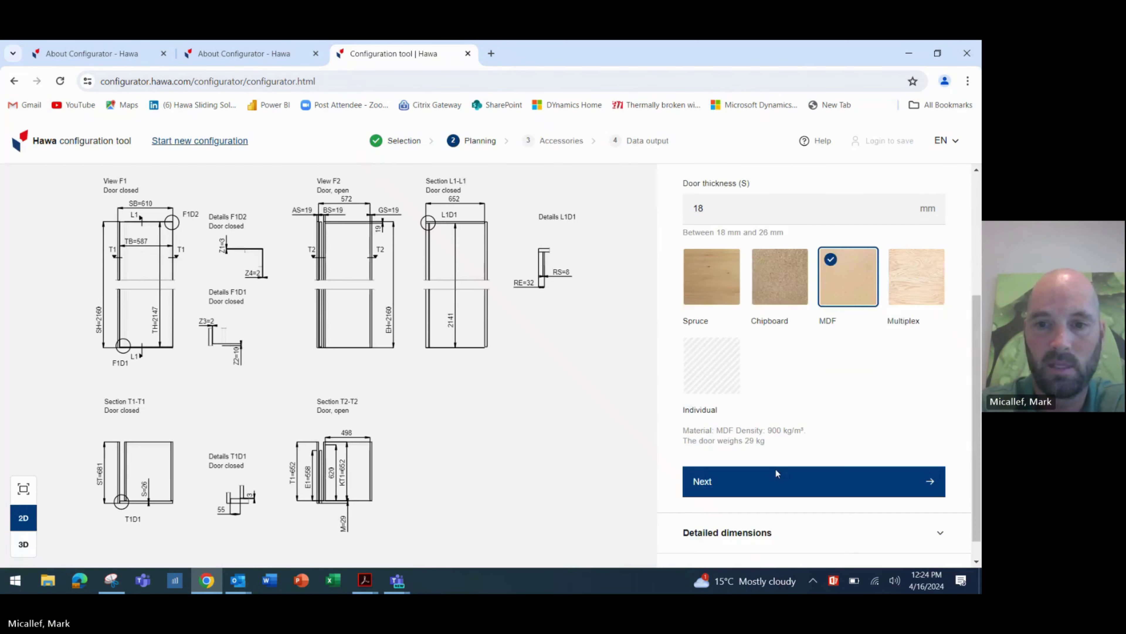
- Set the outer side (AS) and opposite side (GS) thicknesses to 18 mm
{"action": "left_click", "coordinate": [777, 471]}
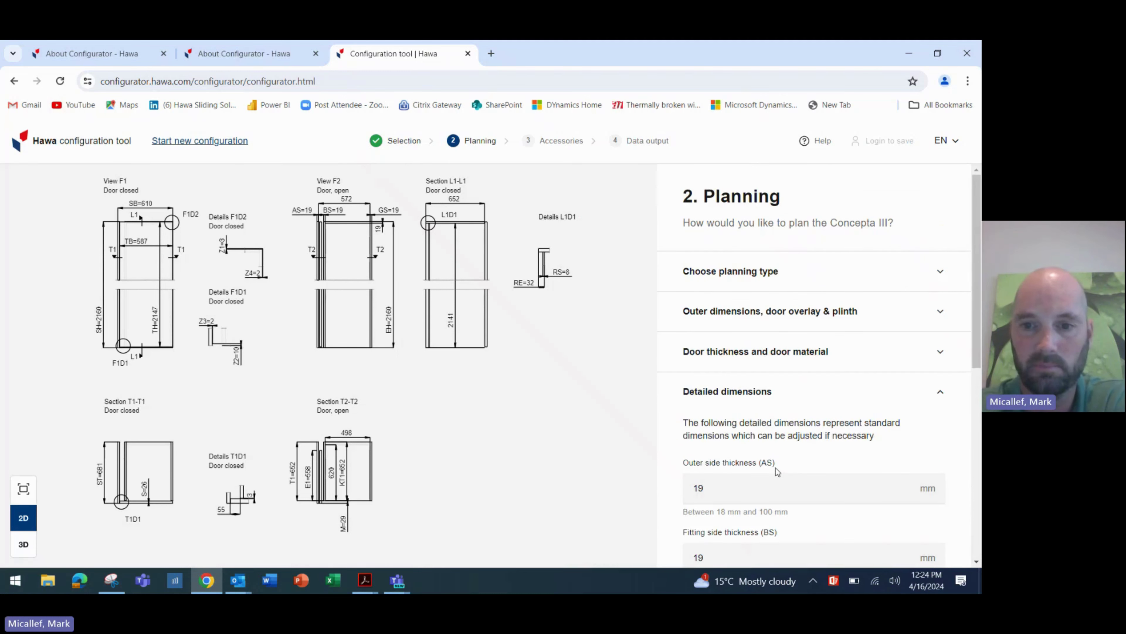
{"action": "scroll", "coordinate": [776, 468], "scroll_direction": "down", "scroll_amount": 3}
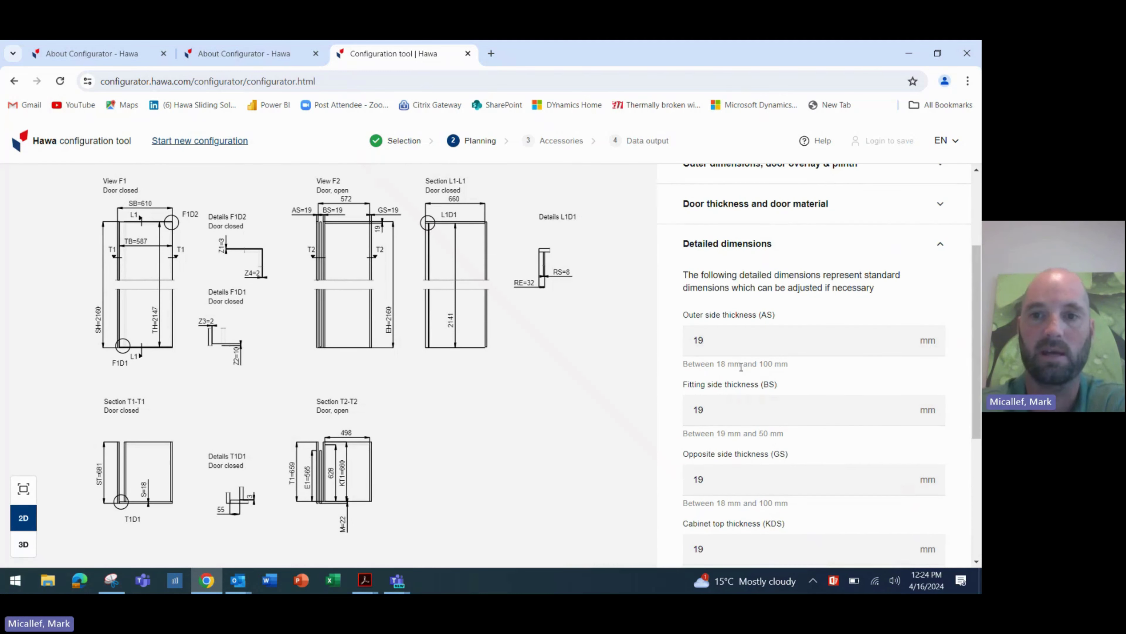
{"action": "left_click", "coordinate": [742, 343]}
{"action": "type", "text": "18"}
{"action": "key", "text": "Tab"}
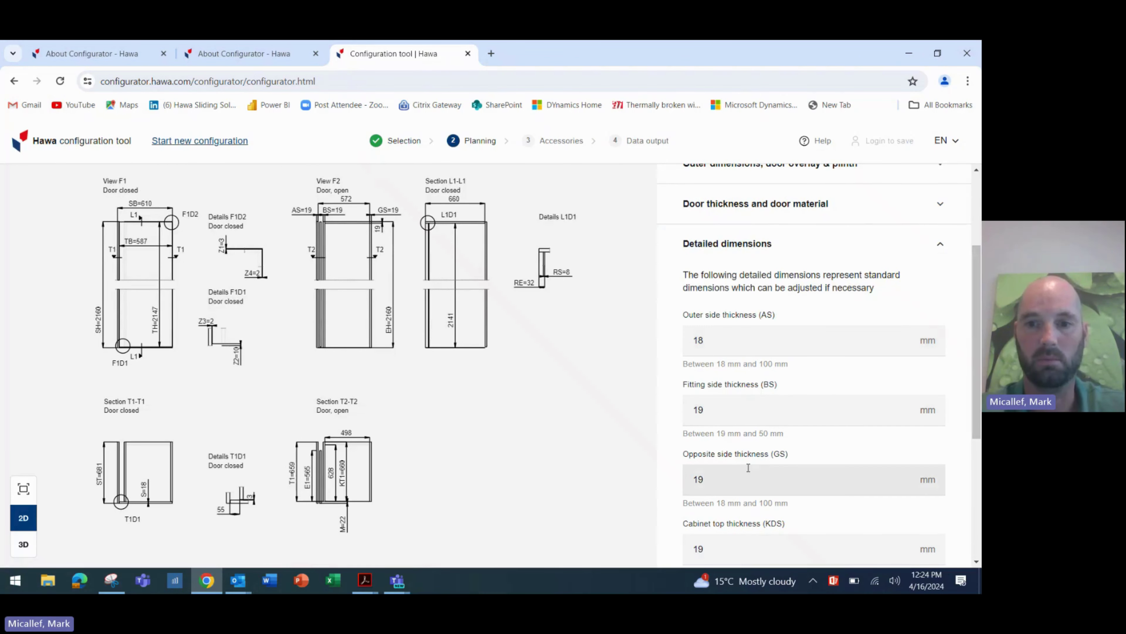
{"action": "right_click", "coordinate": [746, 480]}
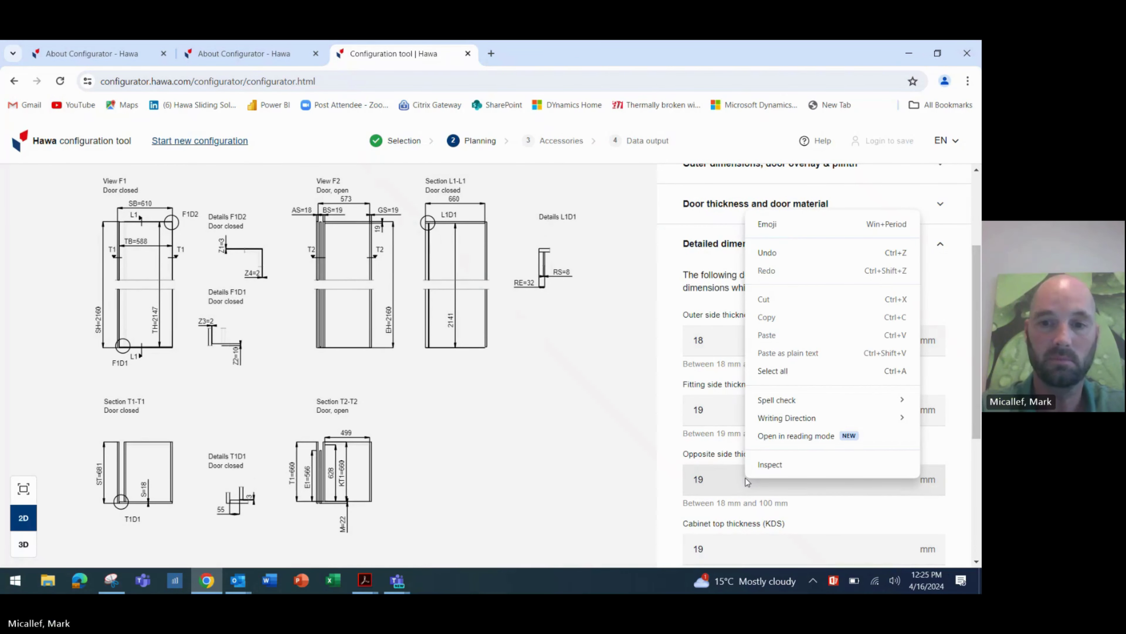
{"action": "left_click", "coordinate": [746, 479]}
{"action": "type", "text": "18"}
{"action": "key", "text": "Tab"}
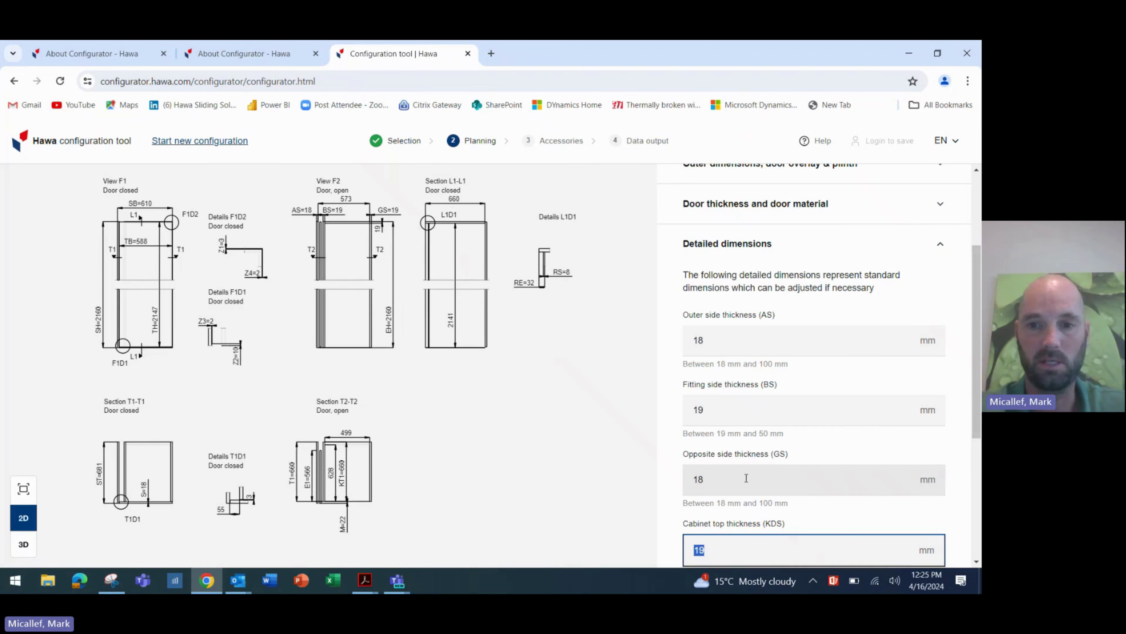
- Set the cabinet top thickness KDS to 18 mm
{"action": "scroll", "coordinate": [747, 478], "scroll_direction": "down", "scroll_amount": 2}
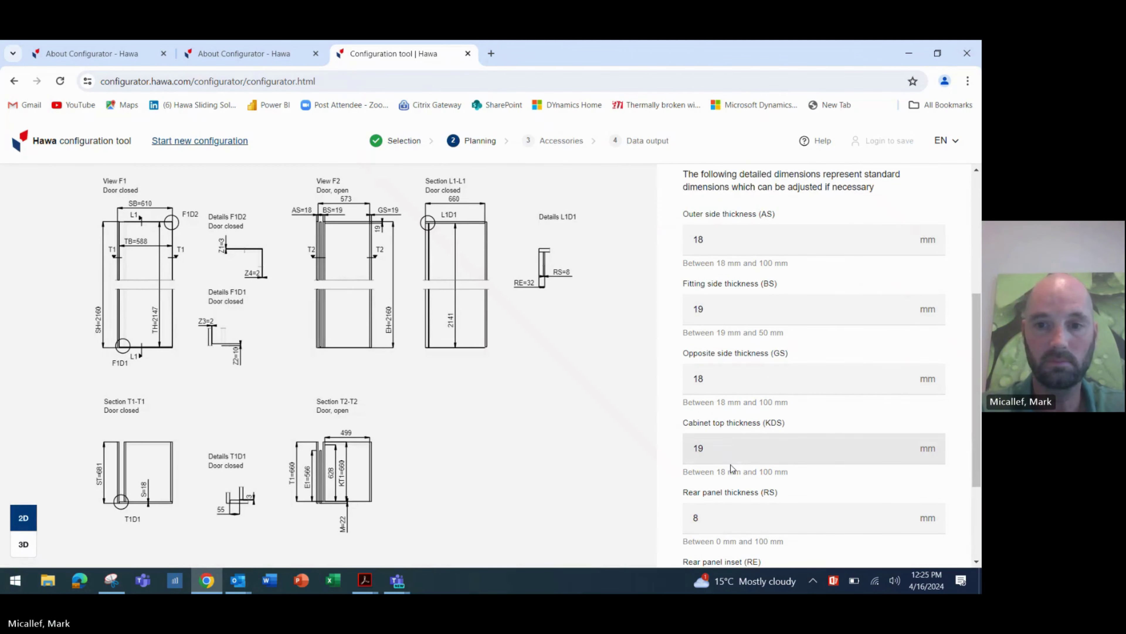
{"action": "left_click", "coordinate": [727, 442]}
{"action": "type", "text": "18"}
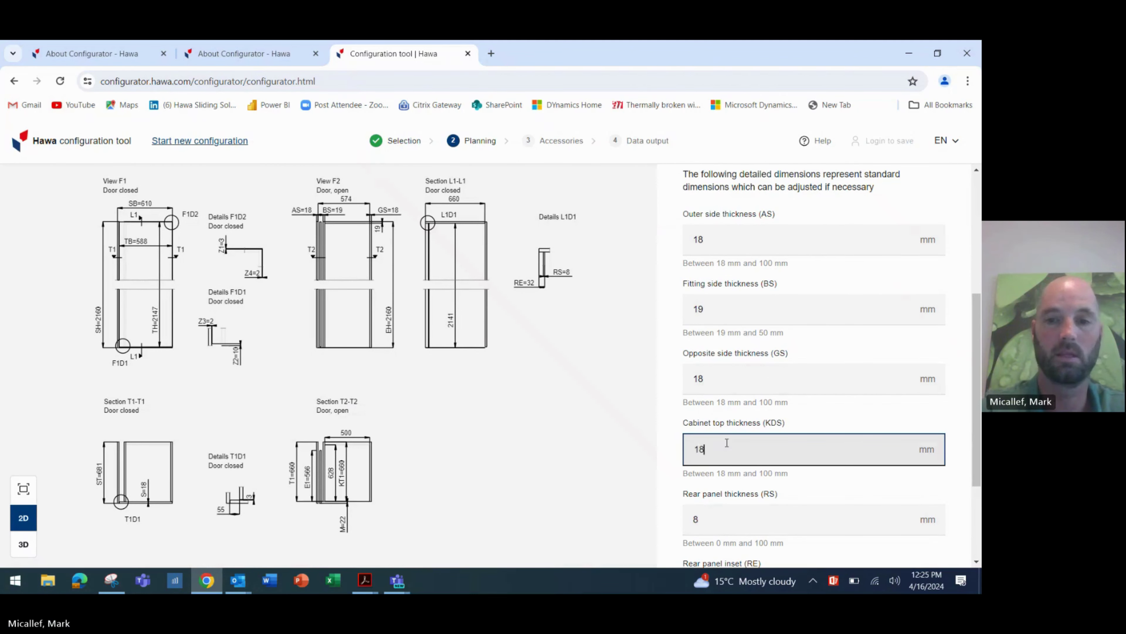
{"action": "key", "text": "Tab"}
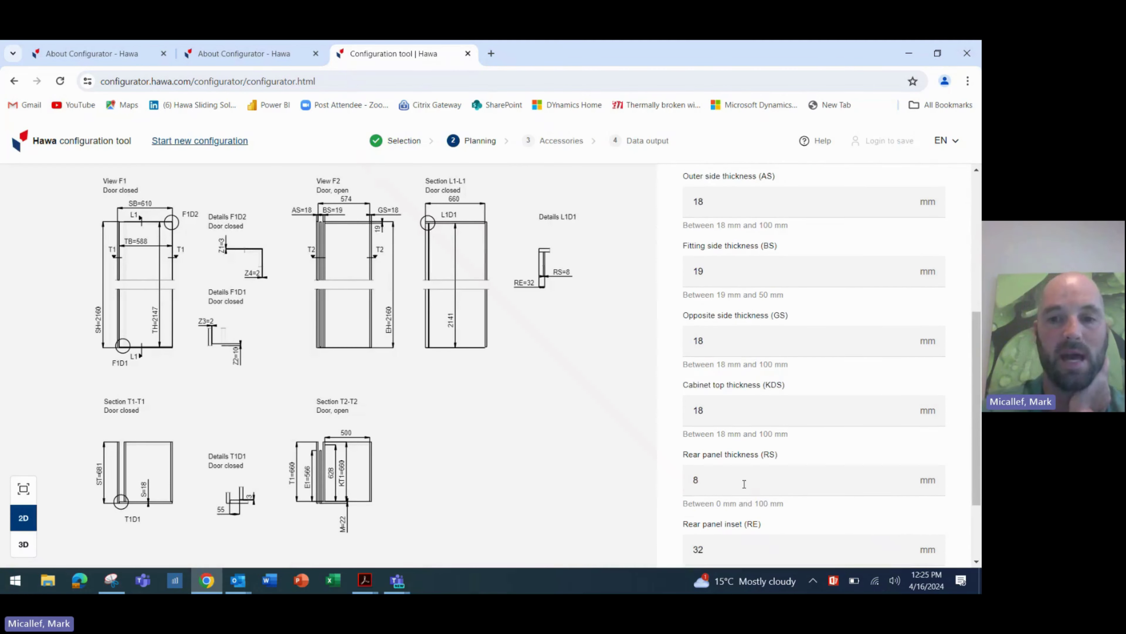
- Keep the rear panel at 8 mm and change its inset RE from 32 to 8 mm
{"action": "scroll", "coordinate": [736, 477], "scroll_direction": "down", "scroll_amount": 1}
{"action": "left_click", "coordinate": [721, 471]}
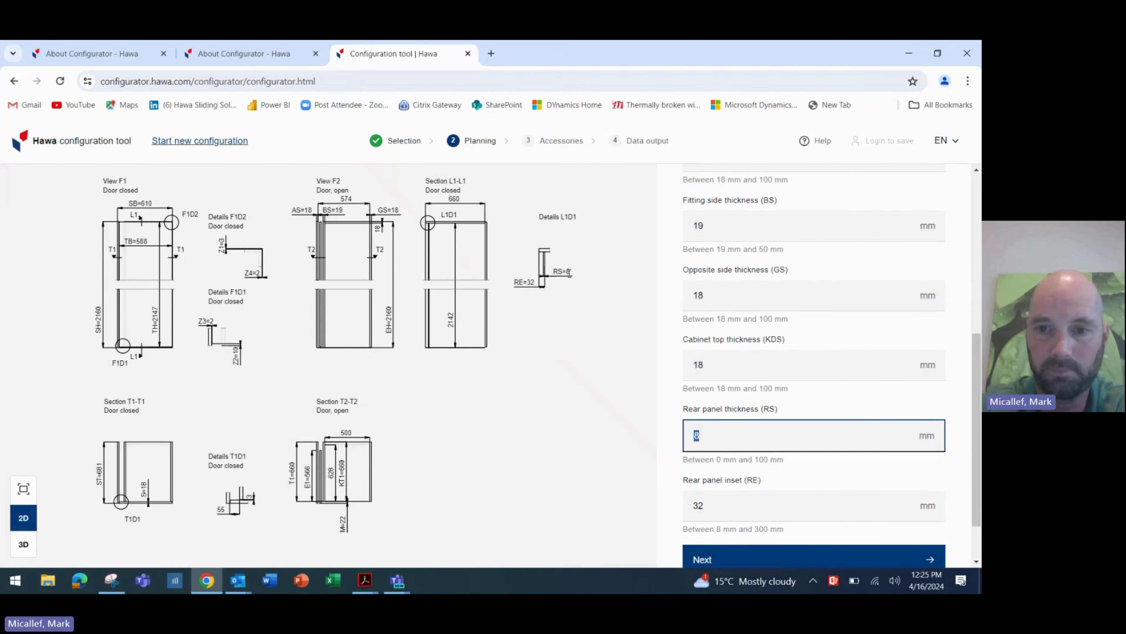
{"action": "scroll", "coordinate": [769, 483], "scroll_direction": "down", "scroll_amount": 1}
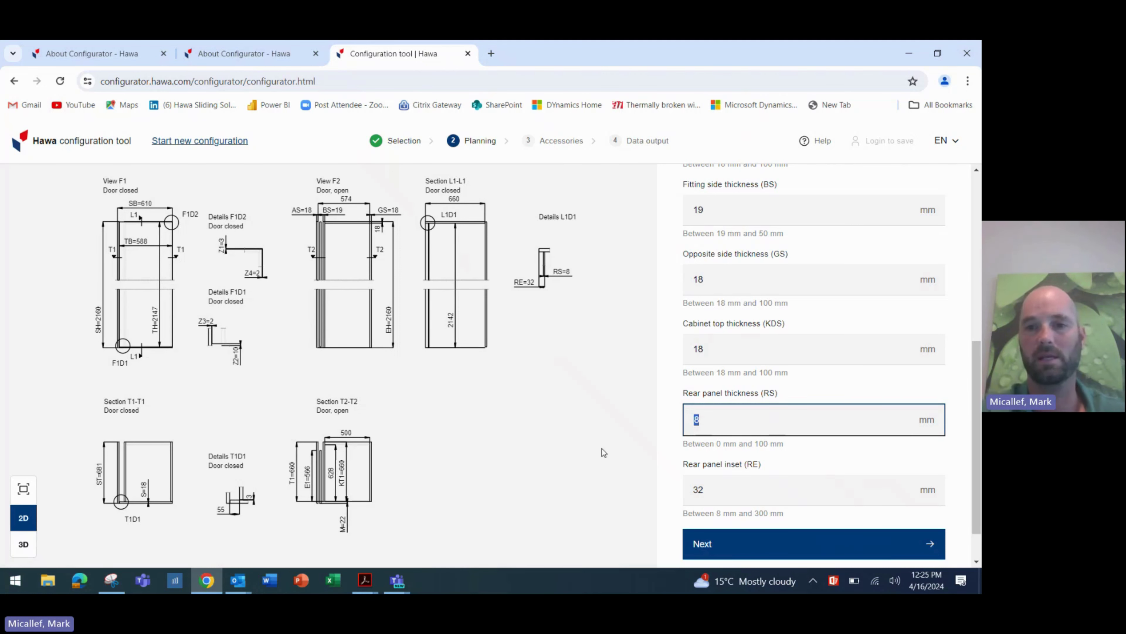
{"action": "scroll", "coordinate": [771, 416], "scroll_direction": "down", "scroll_amount": 1}
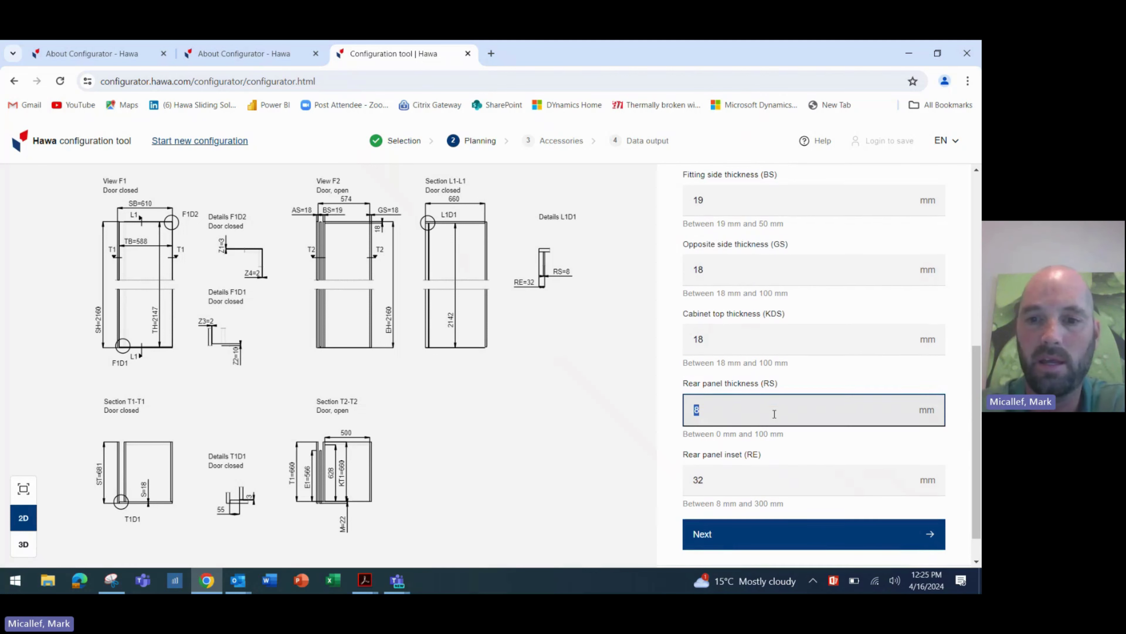
{"action": "key", "text": "Tab"}
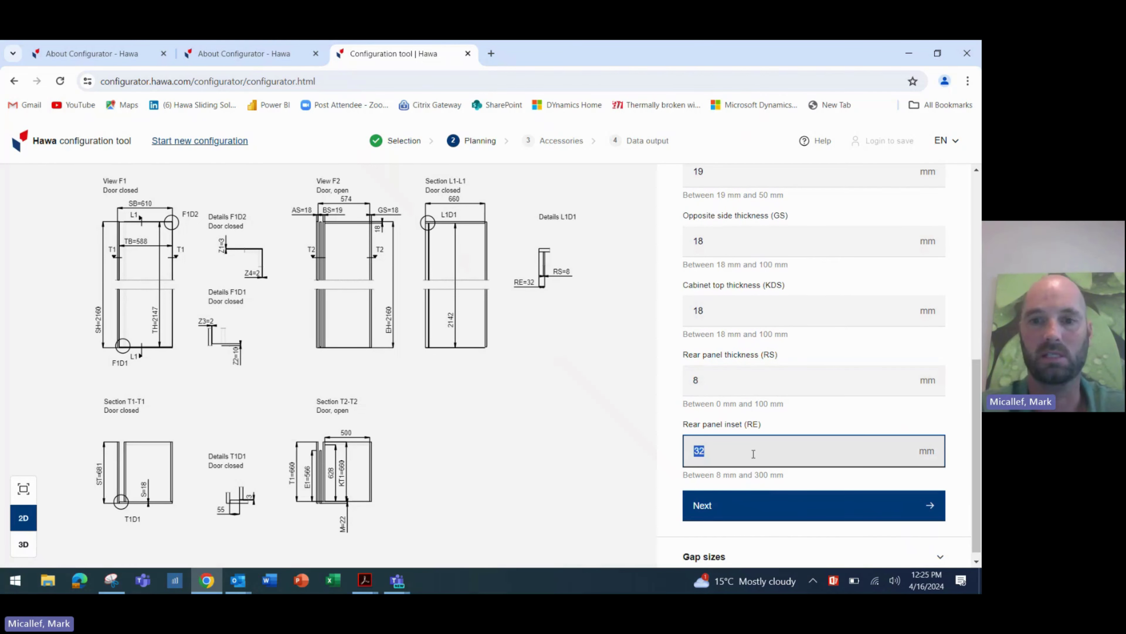
{"action": "type", "text": "8"}
{"action": "key", "text": "Tab"}
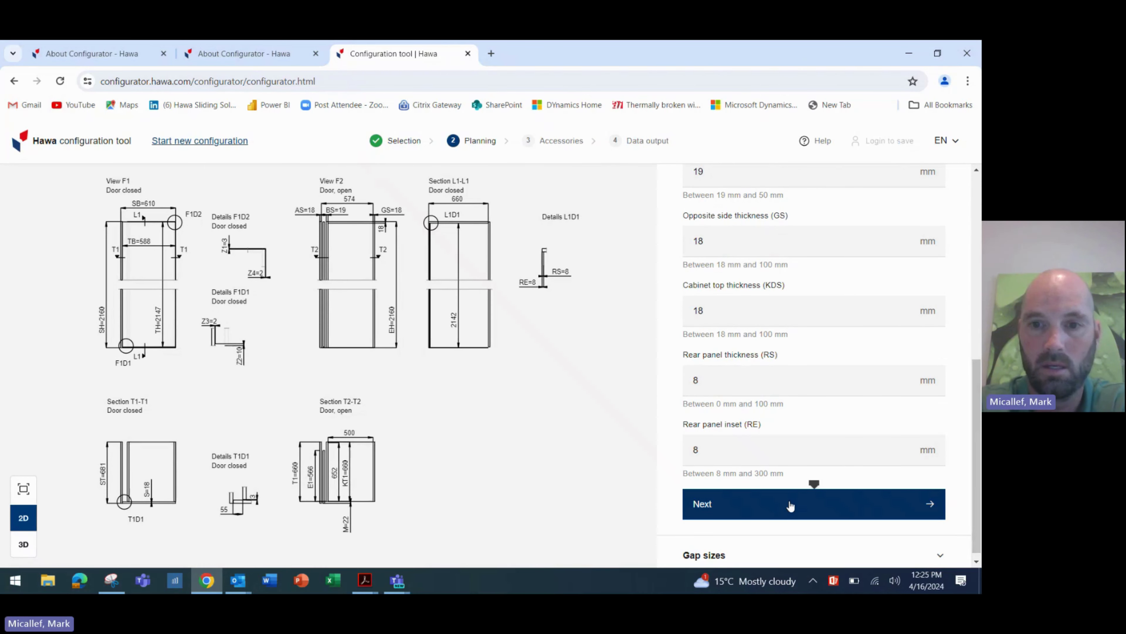
- Set the top gap to 2, keeping bottom gap 10 and both side gaps 2
{"action": "left_click", "coordinate": [790, 505]}
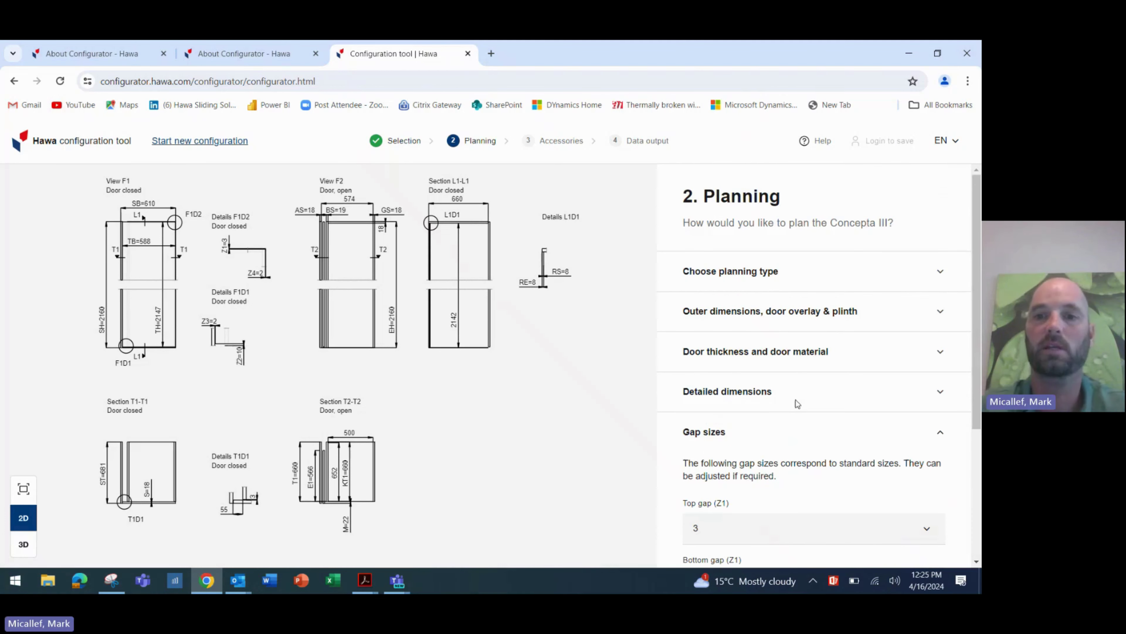
{"action": "scroll", "coordinate": [772, 464], "scroll_direction": "down", "scroll_amount": 3}
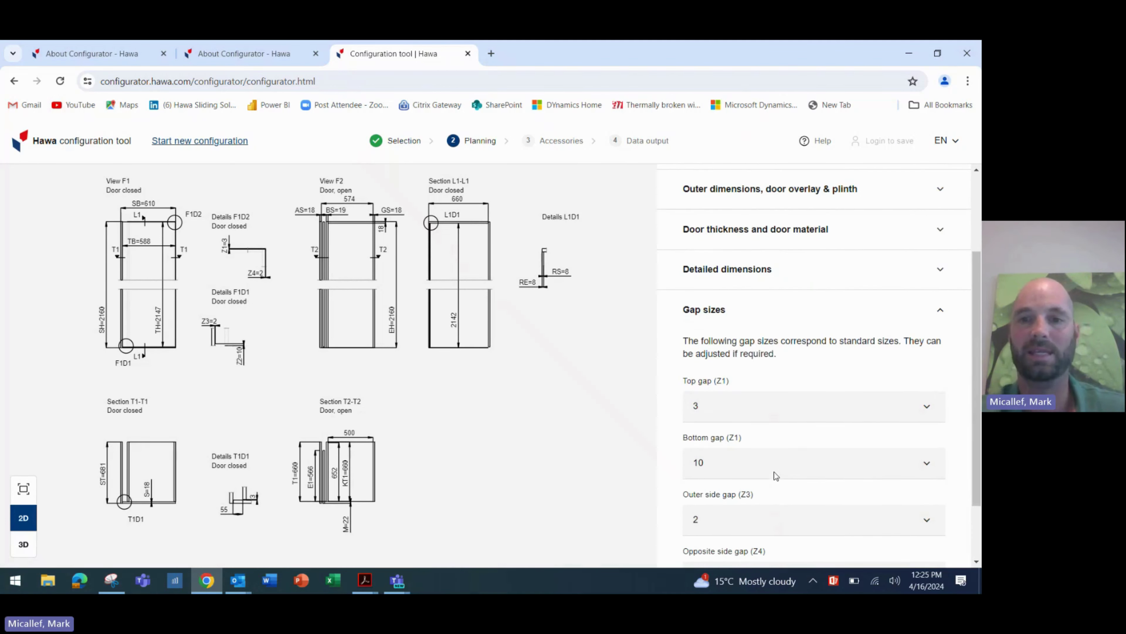
{"action": "left_click", "coordinate": [798, 401]}
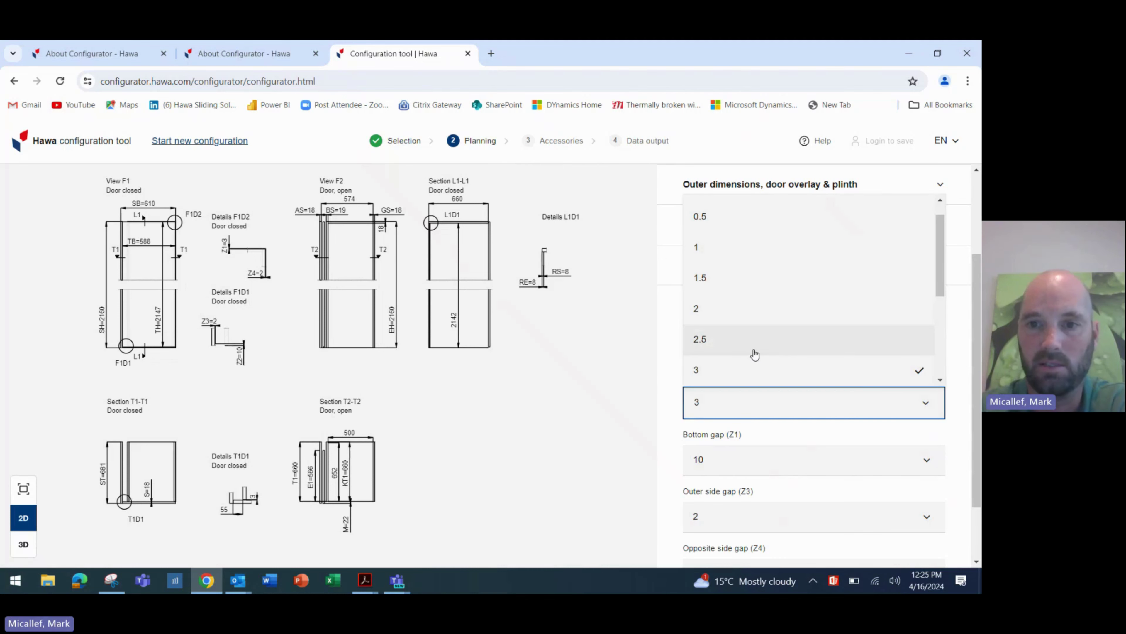
{"action": "left_click", "coordinate": [734, 319]}
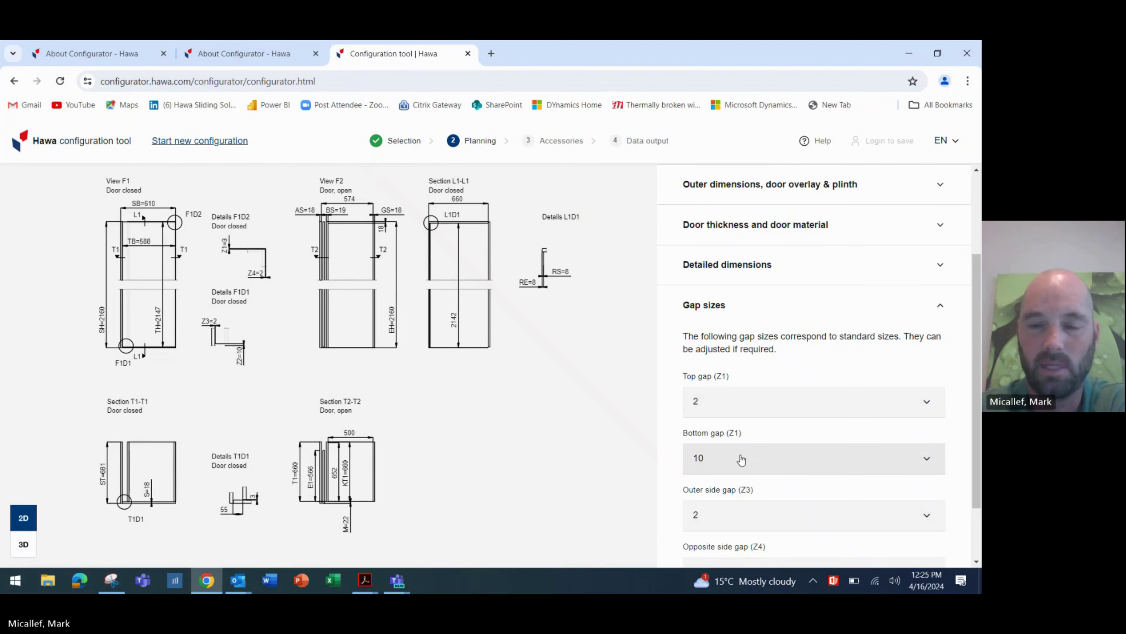
{"action": "left_click", "coordinate": [741, 460]}
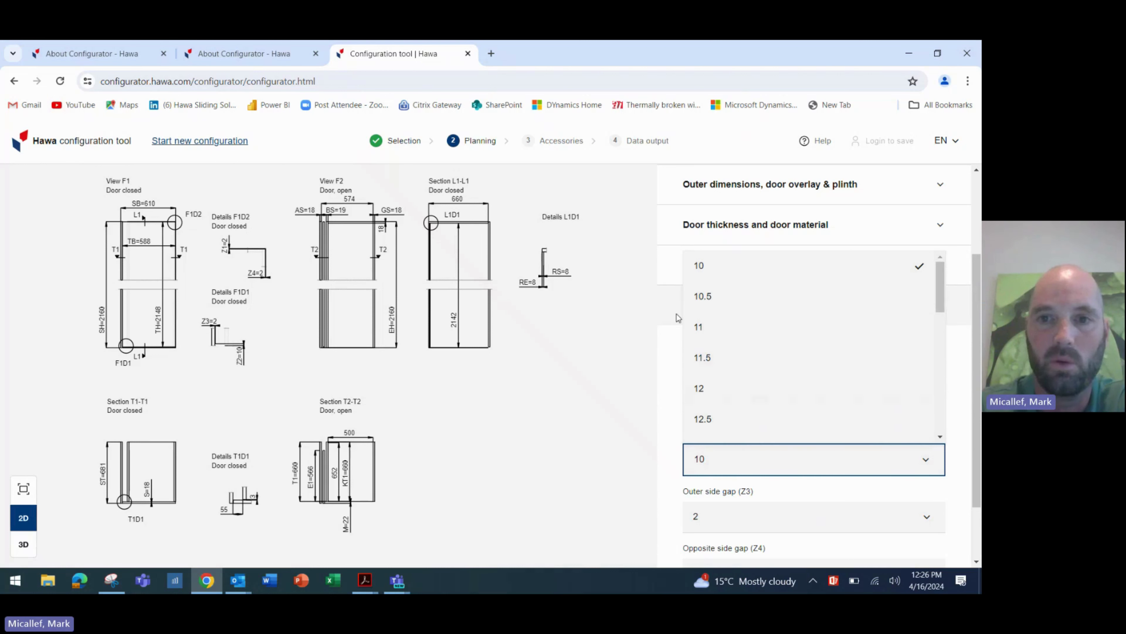
{"action": "left_click", "coordinate": [647, 300]}
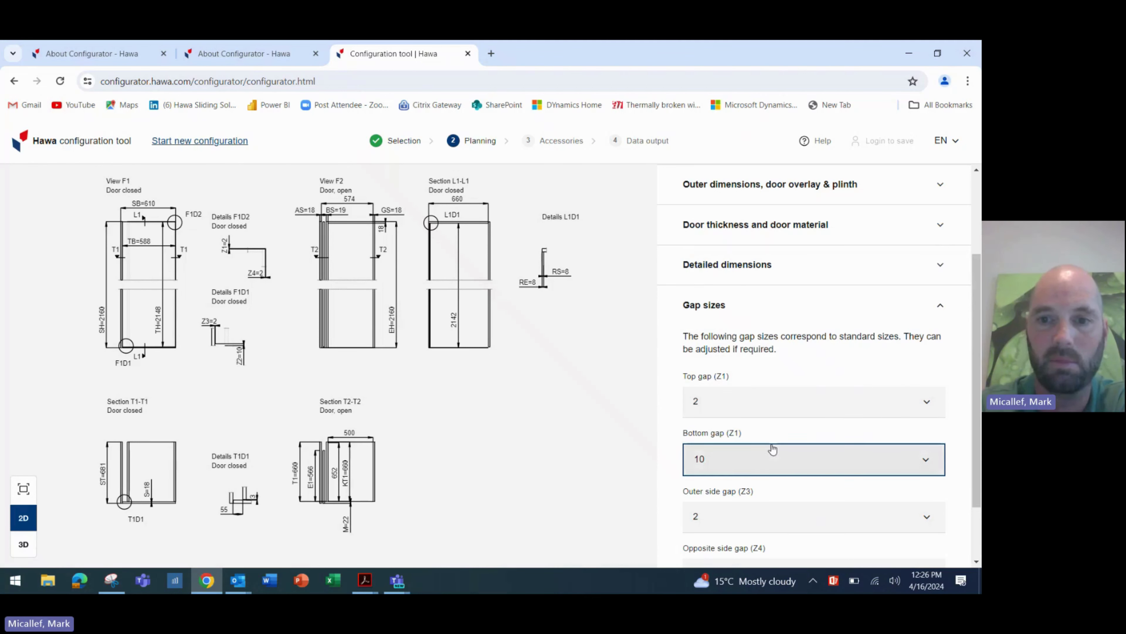
{"action": "scroll", "coordinate": [772, 446], "scroll_direction": "down", "scroll_amount": 2}
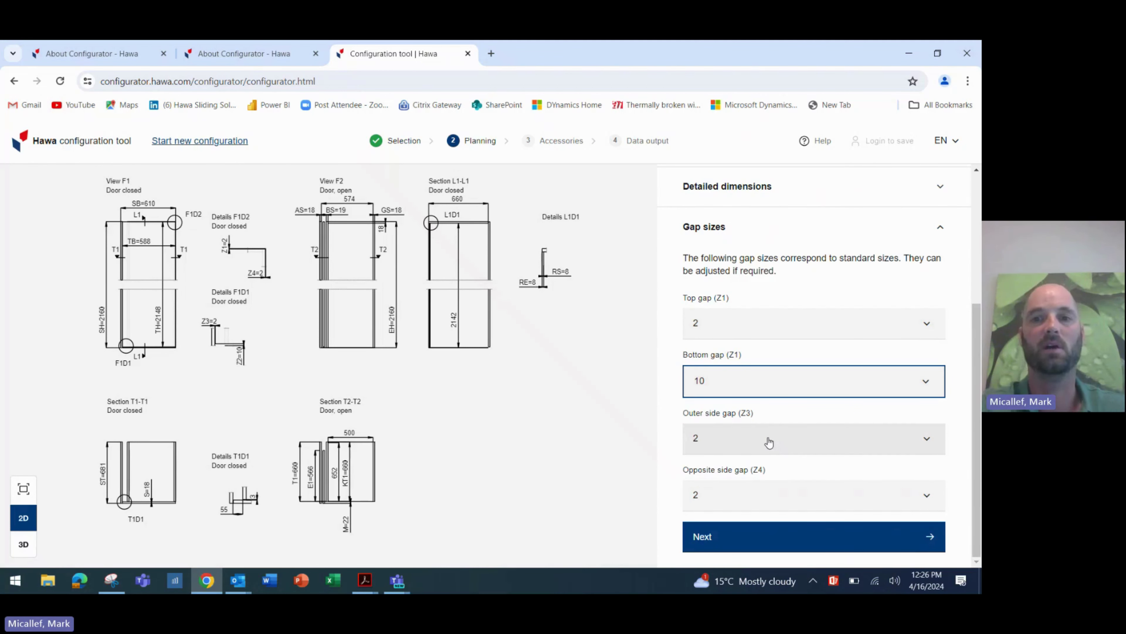
{"action": "left_click", "coordinate": [769, 442]}
{"action": "left_click", "coordinate": [740, 493]}
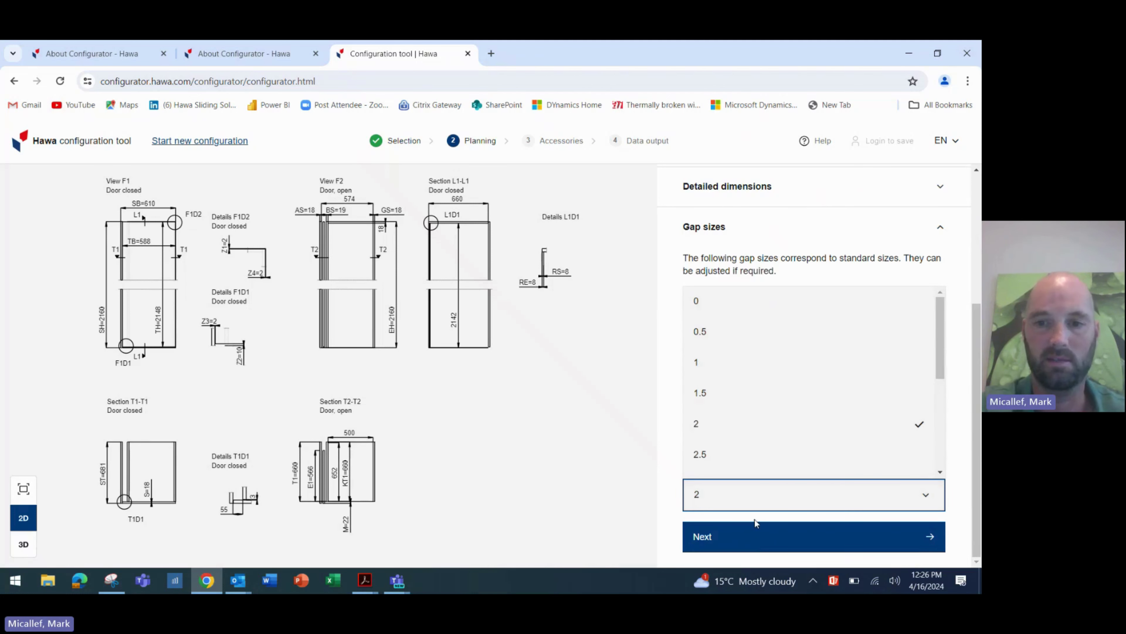
{"action": "left_click", "coordinate": [756, 541]}
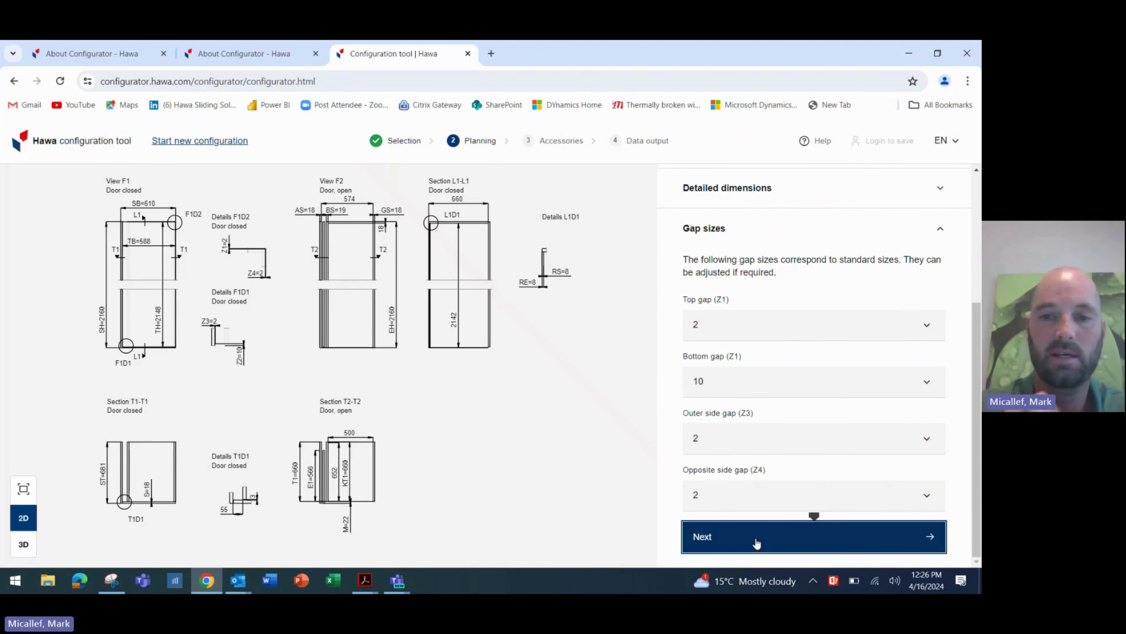
{"action": "left_click", "coordinate": [756, 542]}
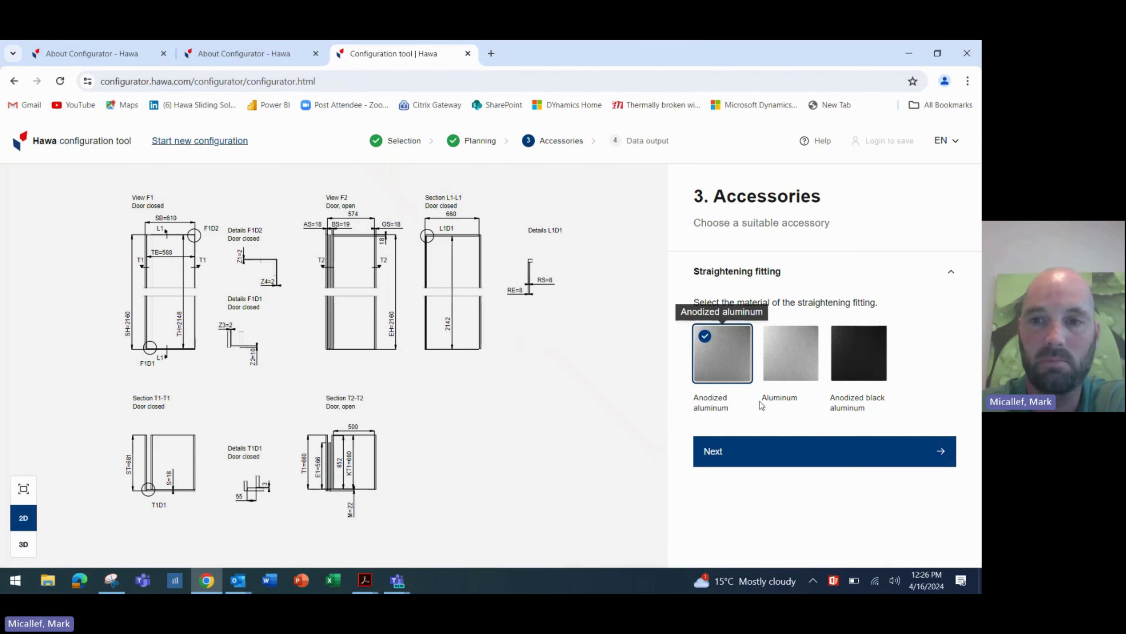
- Choose Anodized black aluminum for the straightening fitting and move on to Finalize configuration
{"action": "left_click", "coordinate": [785, 365]}
{"action": "left_click", "coordinate": [849, 371]}
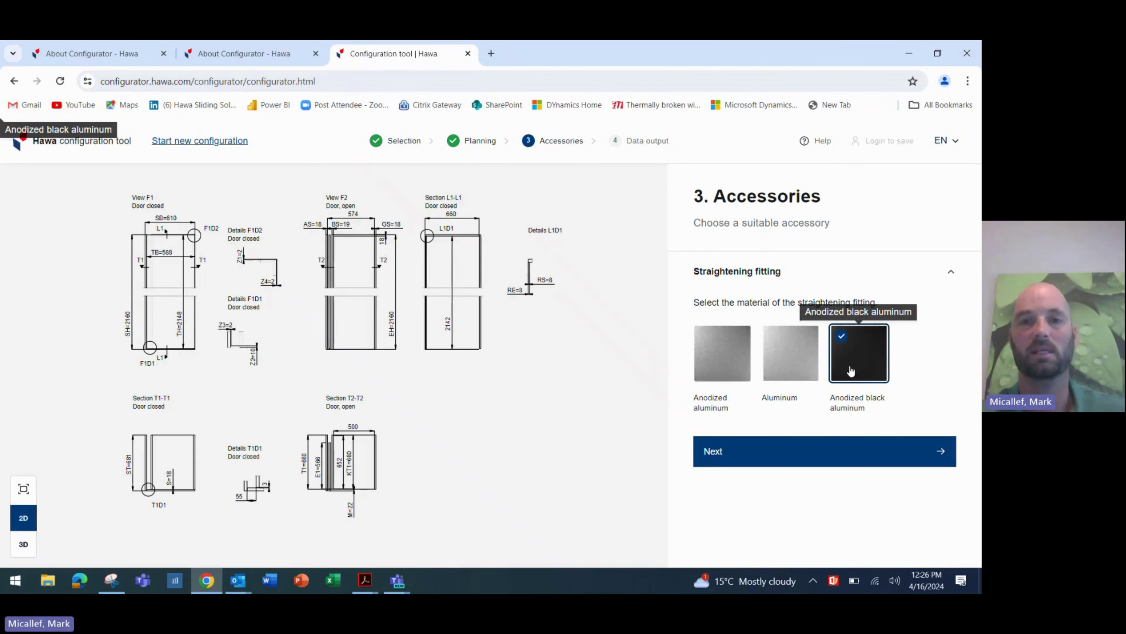
{"action": "left_click", "coordinate": [853, 452]}
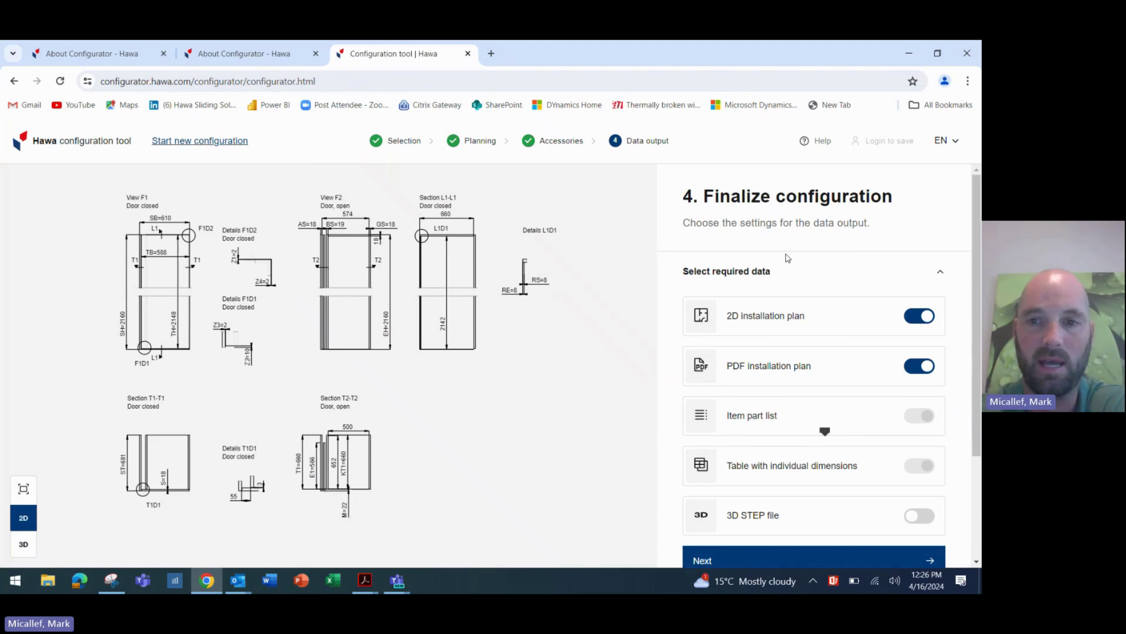
- Switch on the 3D STEP file output alongside the 2D and PDF installation plans
{"action": "scroll", "coordinate": [763, 242], "scroll_direction": "down", "scroll_amount": 1}
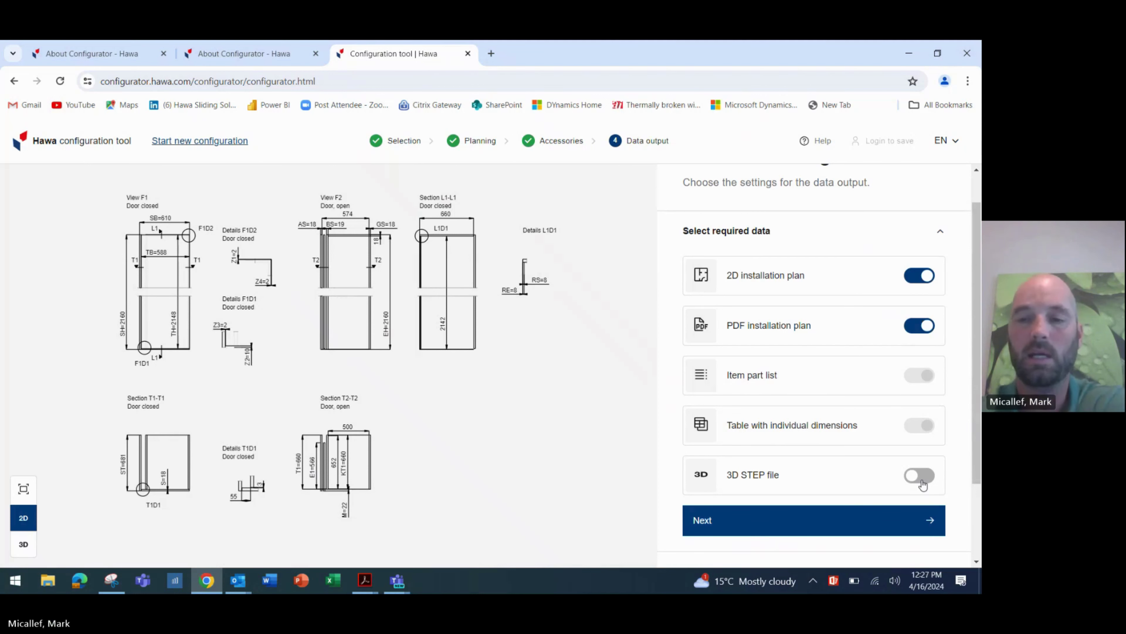
{"action": "left_click", "coordinate": [922, 482]}
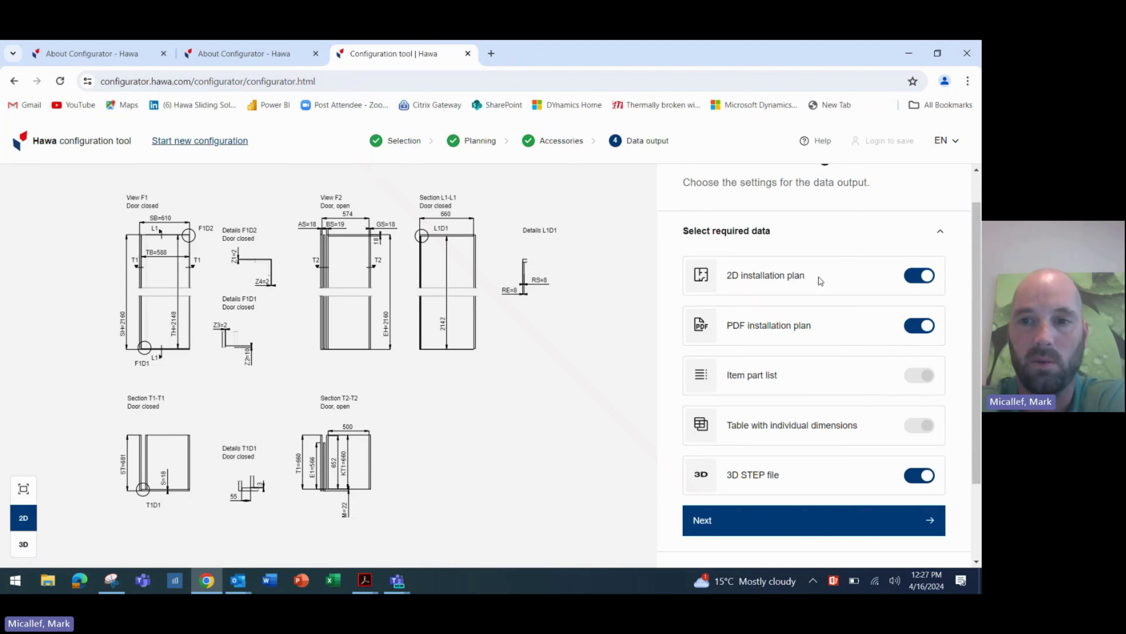
- Name the configuration 'APAC test 5'
{"action": "left_click", "coordinate": [798, 529]}
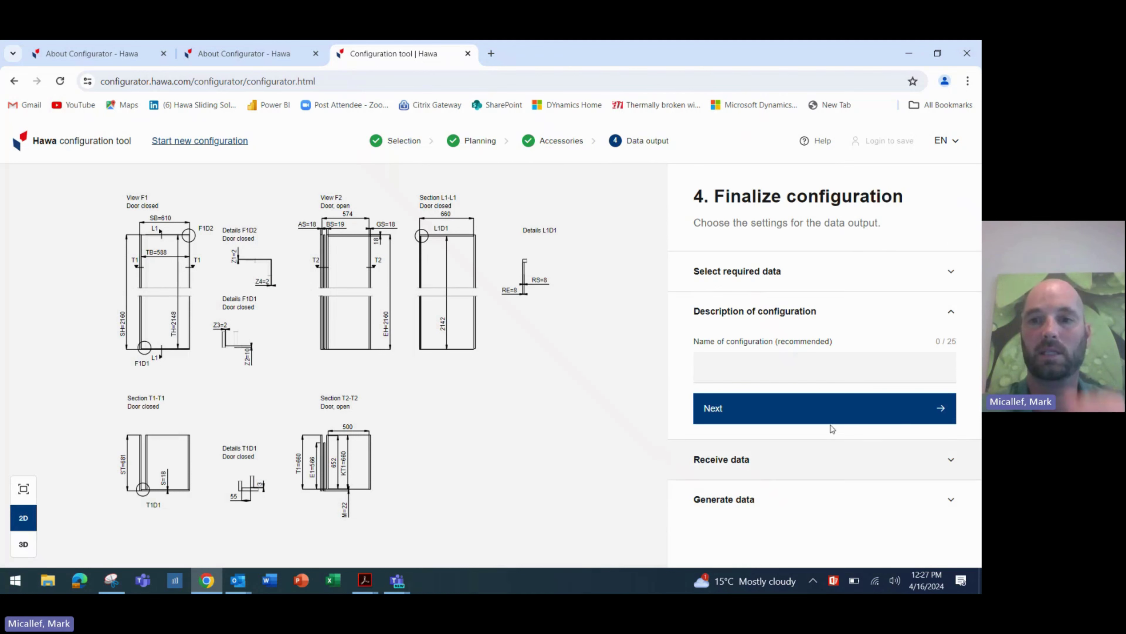
{"action": "left_click", "coordinate": [820, 378]}
{"action": "type", "text": "APAC "}
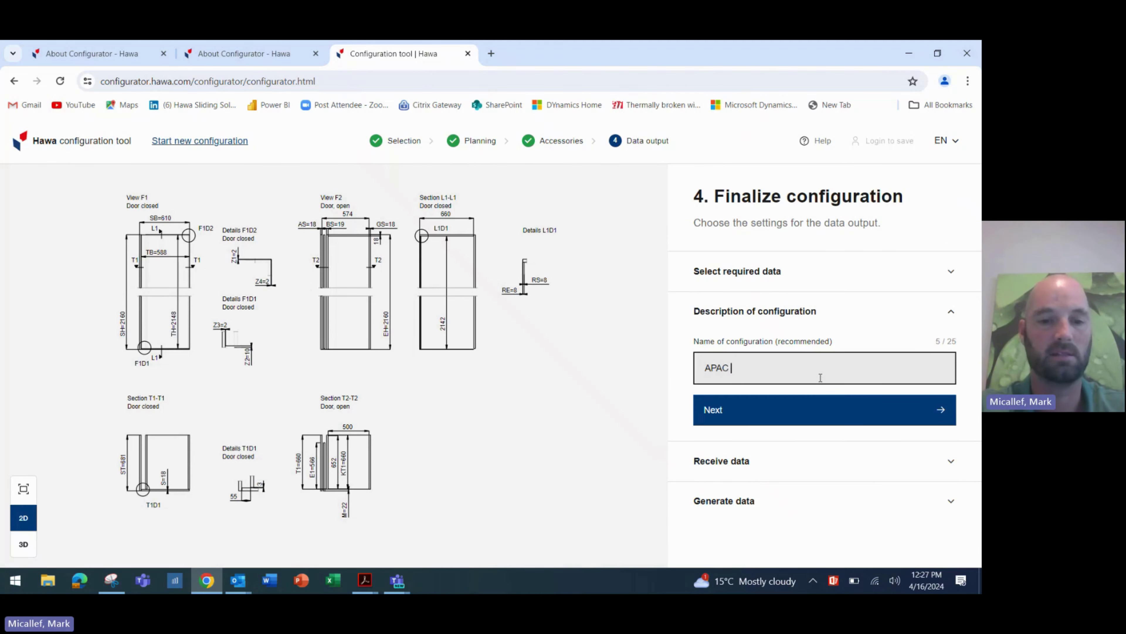
{"action": "type", "text": "test "}
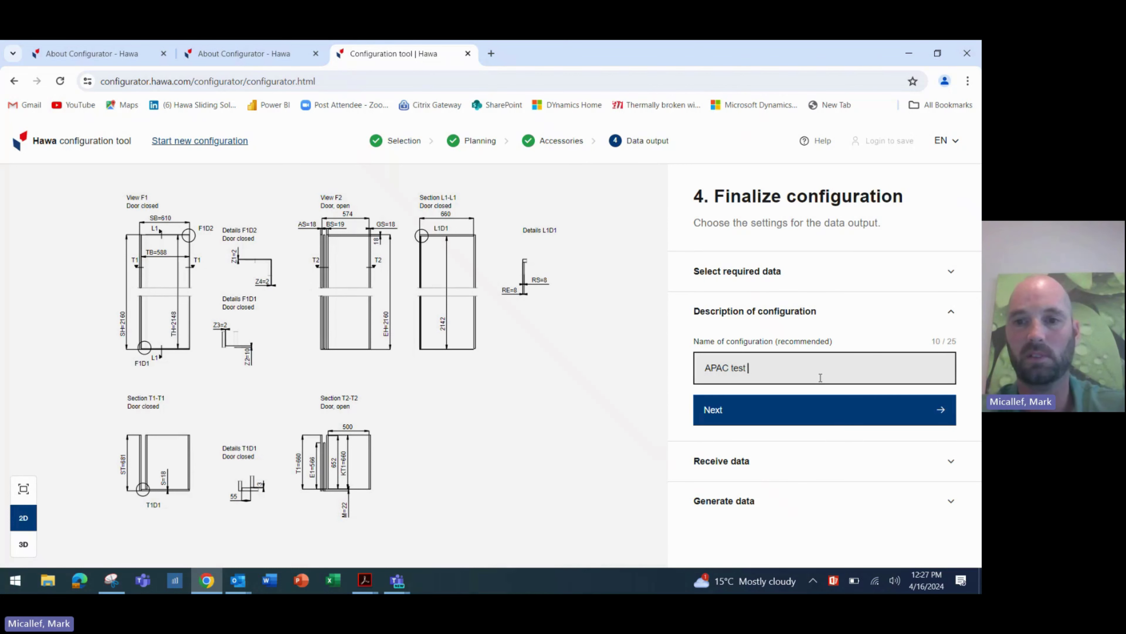
{"action": "type", "text": "5"}
{"action": "left_click", "coordinate": [820, 404]}
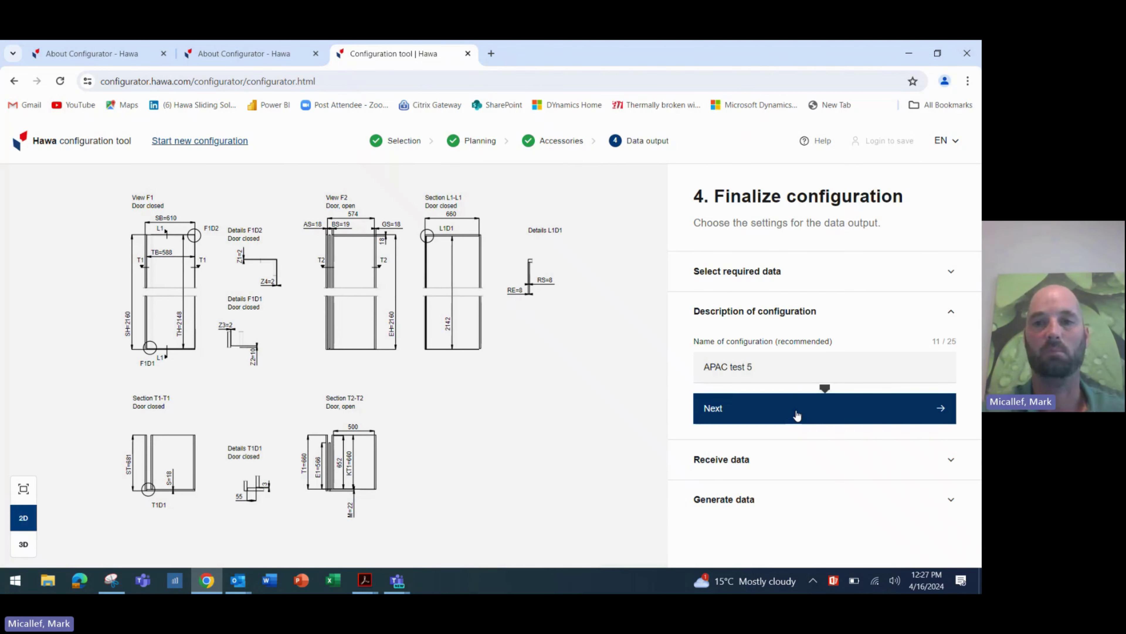
- Enter the delivery e-mail address, accept the legal terms, generate the data, and start a new configuration
{"action": "left_click", "coordinate": [913, 408]}
{"action": "left_click", "coordinate": [811, 441]}
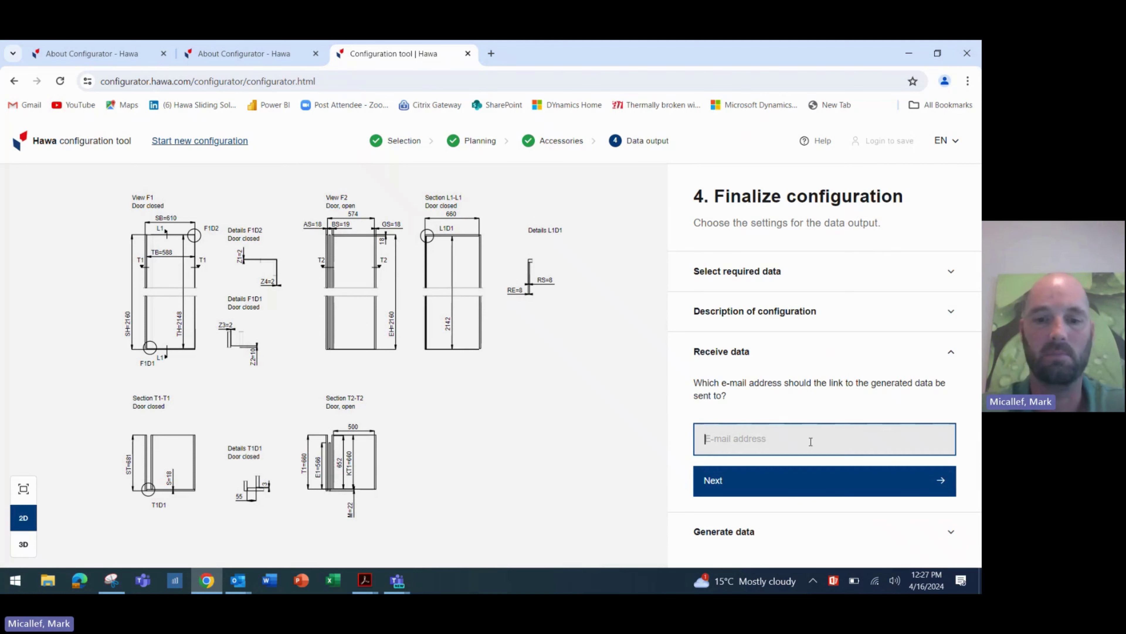
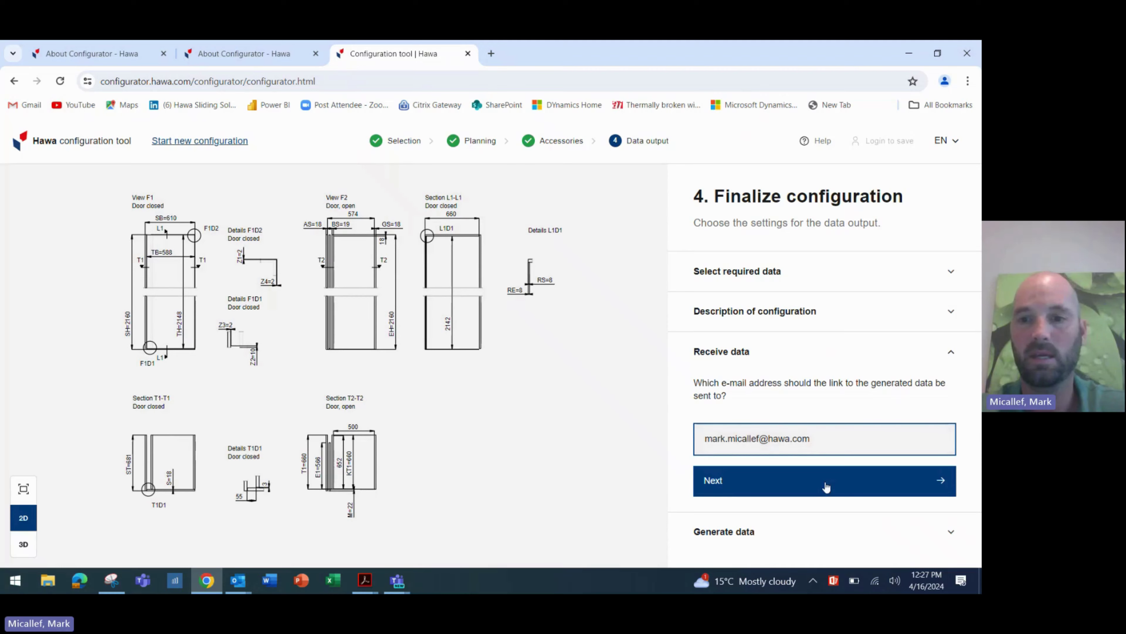
{"action": "left_click", "coordinate": [826, 488]}
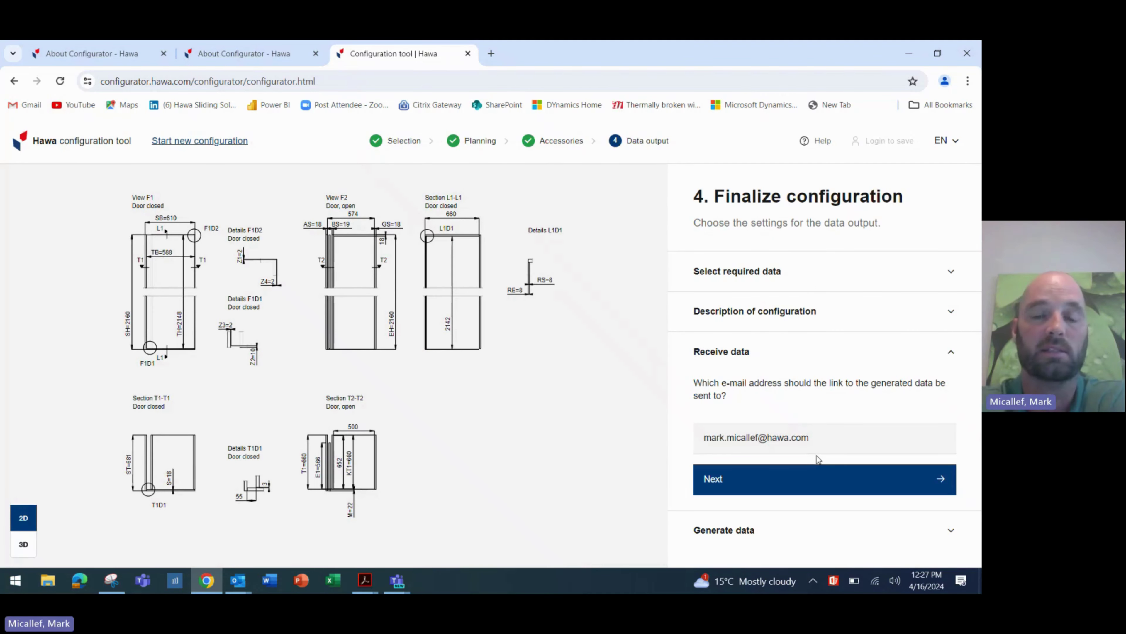
{"action": "left_click", "coordinate": [838, 479]}
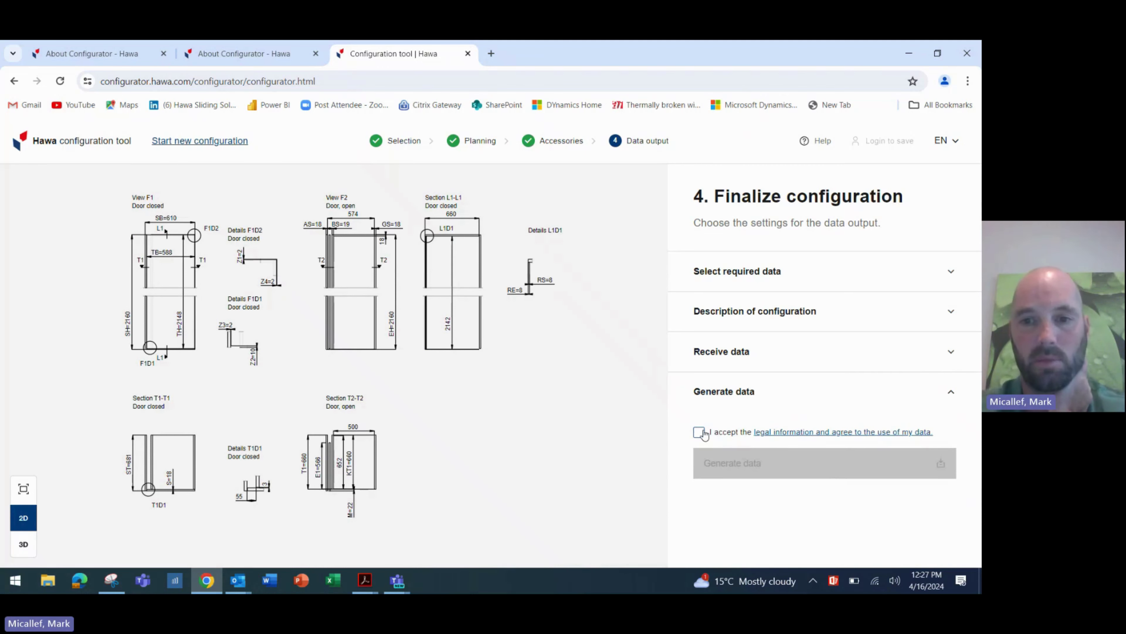
{"action": "left_click", "coordinate": [699, 432]}
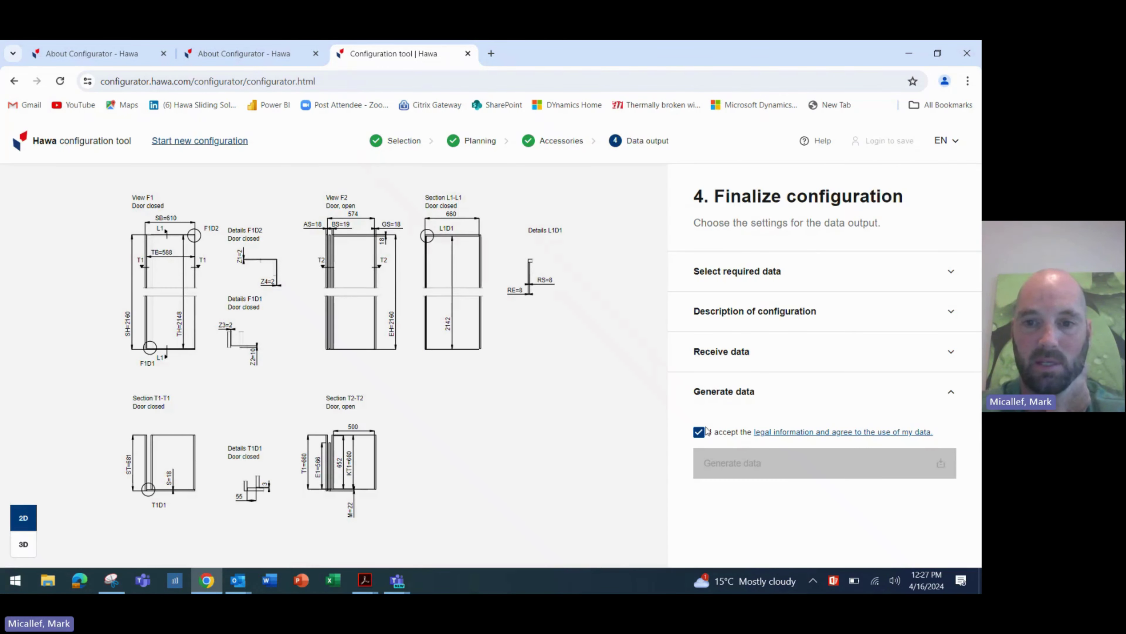
{"action": "left_click", "coordinate": [759, 473]}
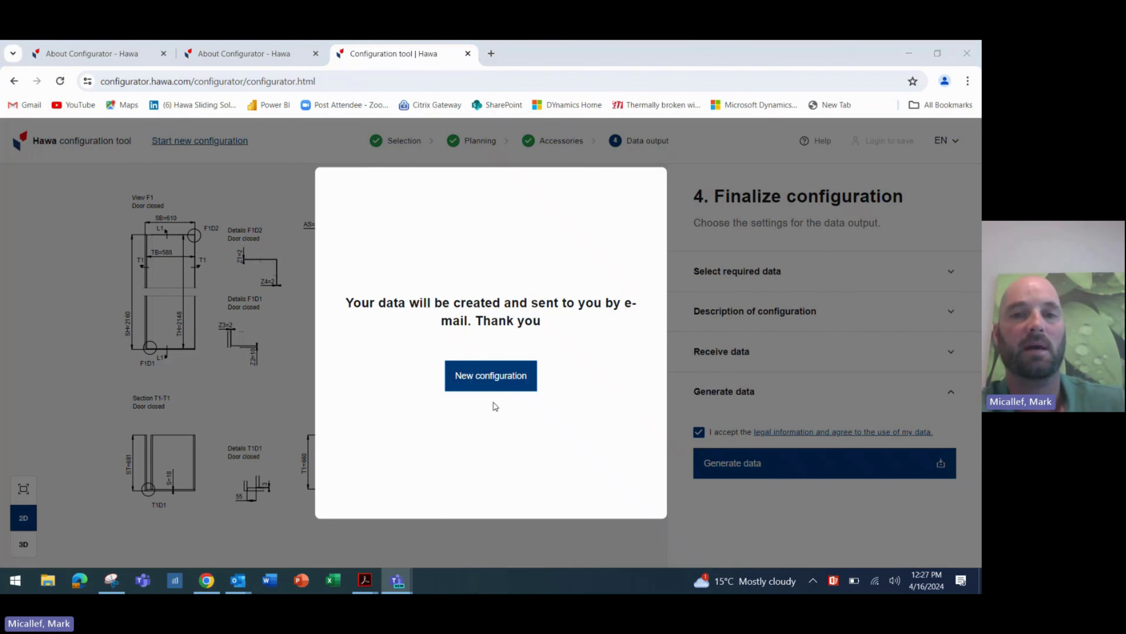
{"action": "left_click", "coordinate": [471, 380]}
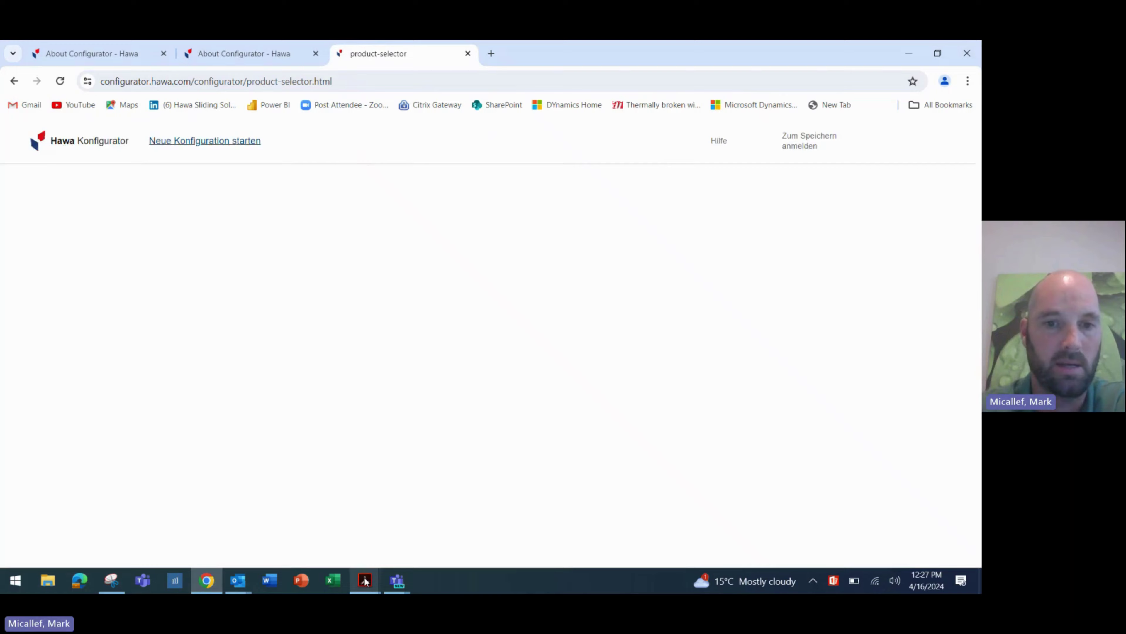
- Bring the APAC test 3 Hawa Concepta III PDF to the front in Acrobat Reader
{"action": "mouse_move", "coordinate": [365, 581]}
{"action": "left_click", "coordinate": [264, 540]}
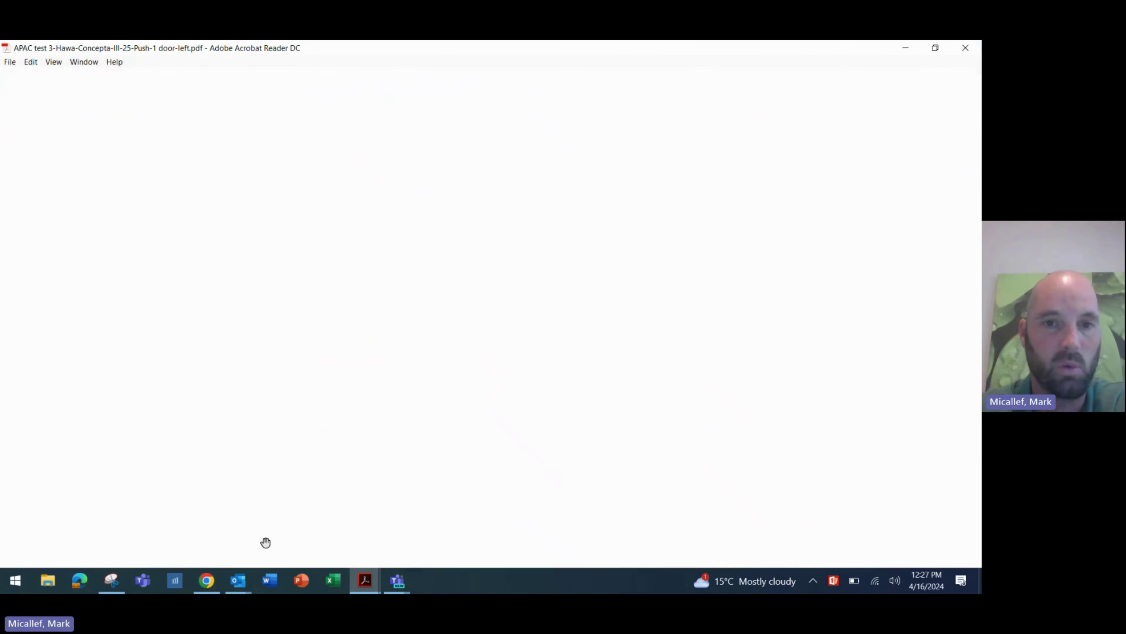
{"action": "scroll", "coordinate": [498, 227], "scroll_direction": "up", "scroll_amount": 15}
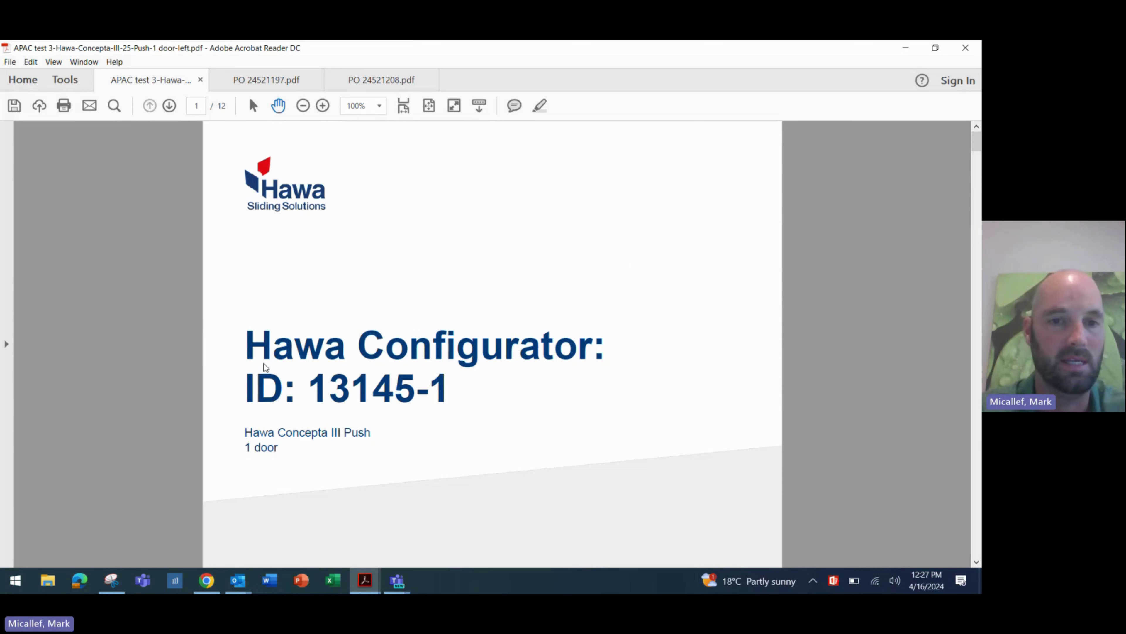
- Read through pages 1 to 4, from the cover to the Dimensional overview and pre-cuts
{"action": "left_click", "coordinate": [835, 288]}
{"action": "scroll", "coordinate": [835, 288], "scroll_direction": "down", "scroll_amount": 3}
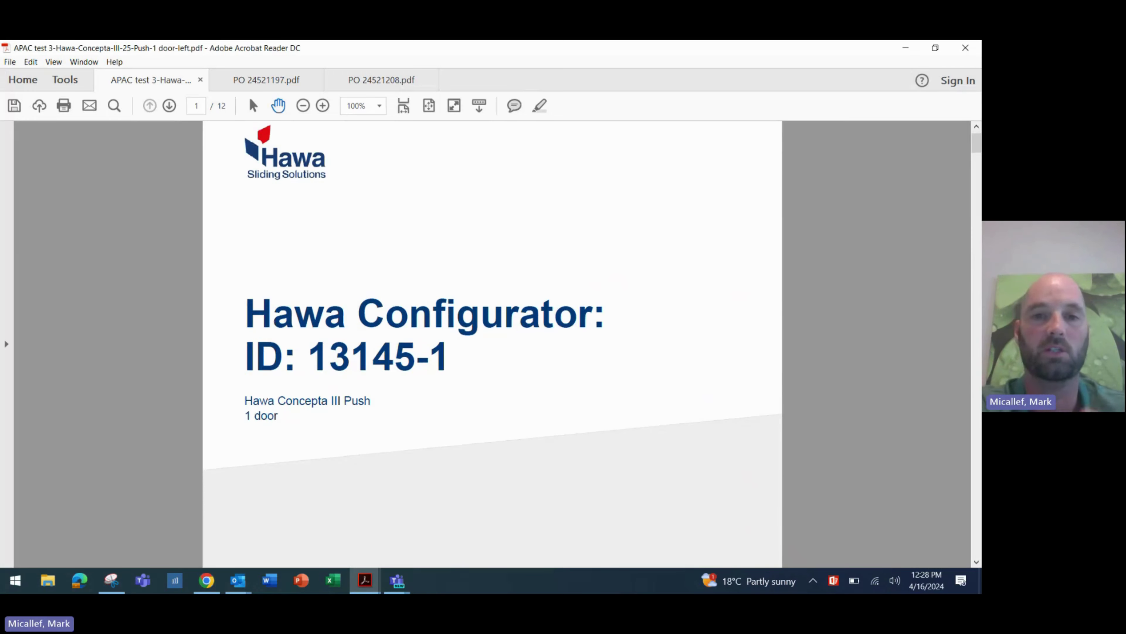
{"action": "scroll", "coordinate": [492, 344], "scroll_direction": "down", "scroll_amount": 10}
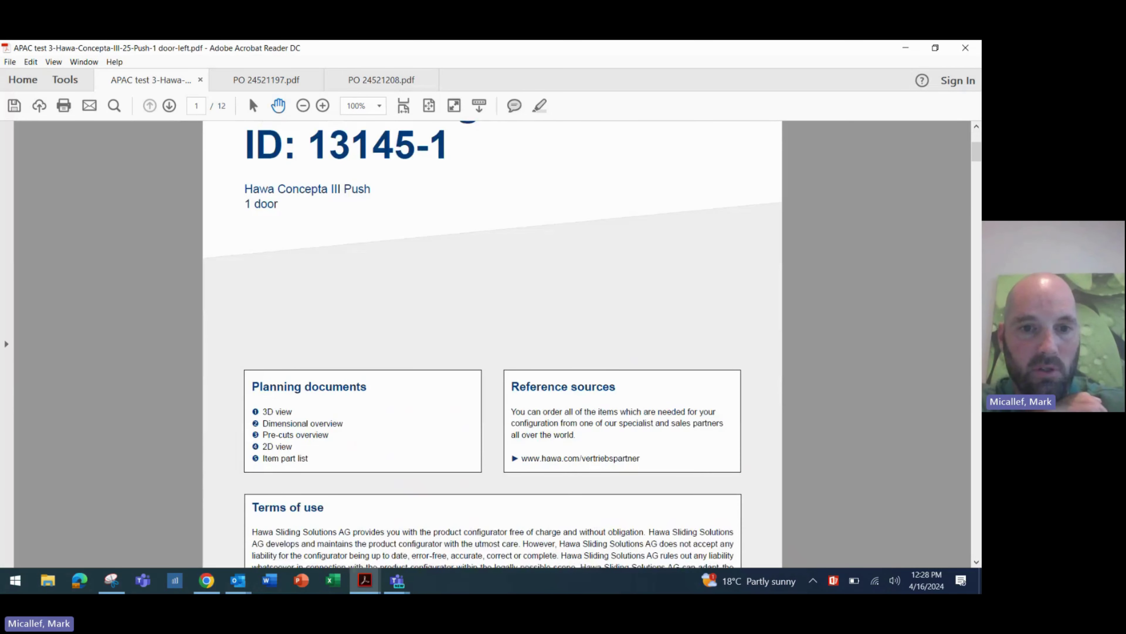
{"action": "scroll", "coordinate": [492, 344], "scroll_direction": "down", "scroll_amount": 7}
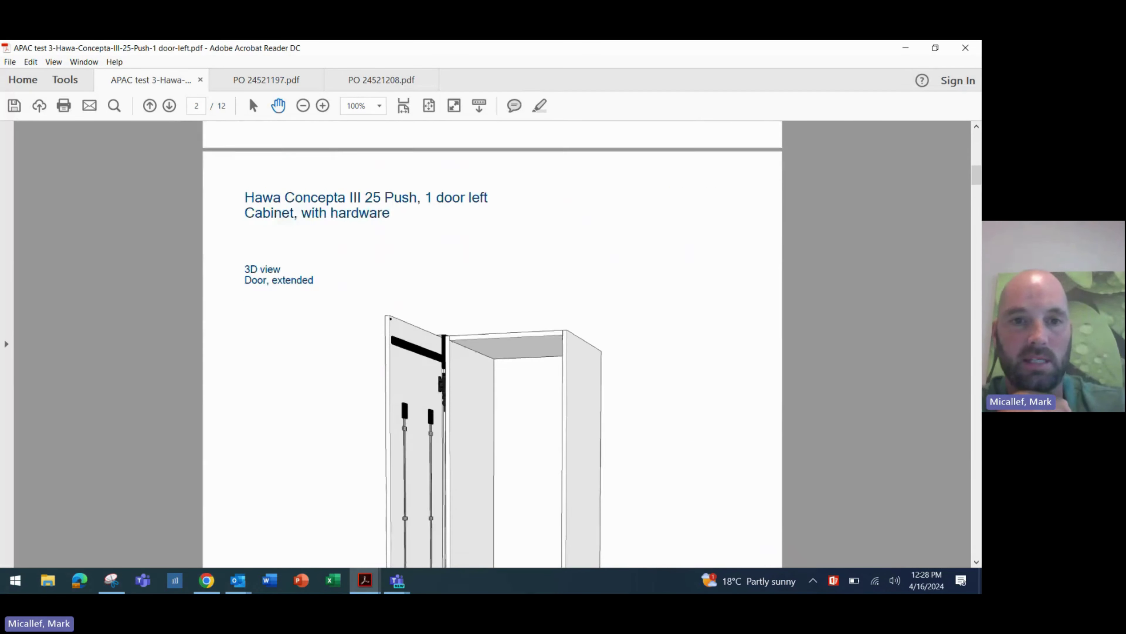
{"action": "scroll", "coordinate": [493, 343], "scroll_direction": "up", "scroll_amount": 1}
{"action": "scroll", "coordinate": [492, 344], "scroll_direction": "down", "scroll_amount": 1}
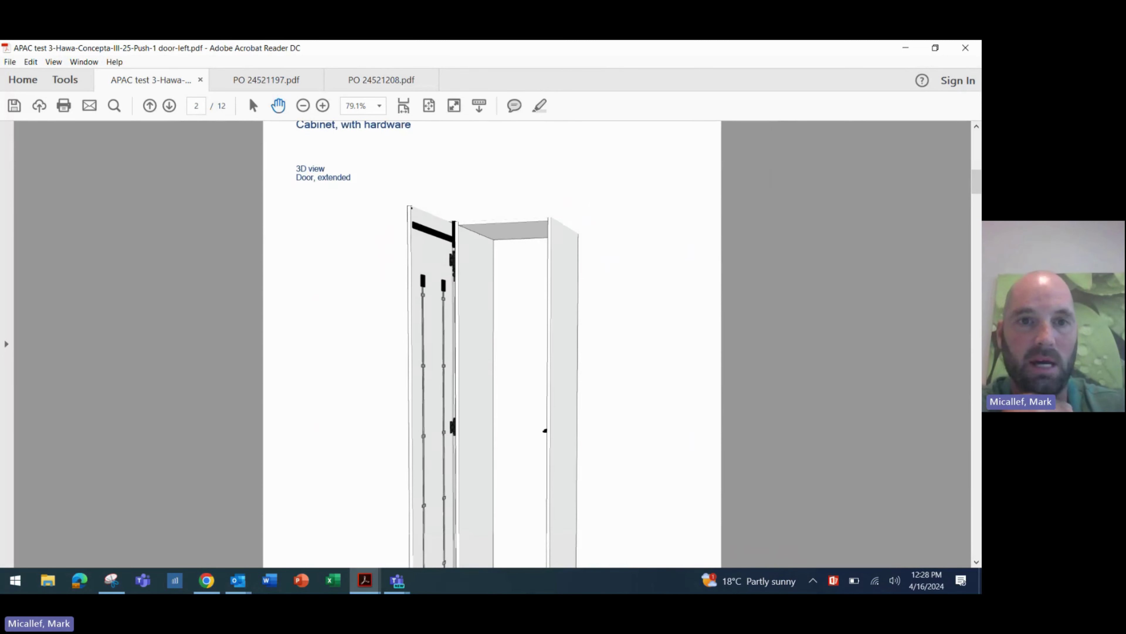
{"action": "scroll", "coordinate": [492, 343], "scroll_direction": "up", "scroll_amount": 3, "text": "ctrl"}
{"action": "scroll", "coordinate": [492, 343], "scroll_direction": "down", "scroll_amount": 3}
{"action": "scroll", "coordinate": [493, 344], "scroll_direction": "down", "scroll_amount": 3, "text": "ctrl"}
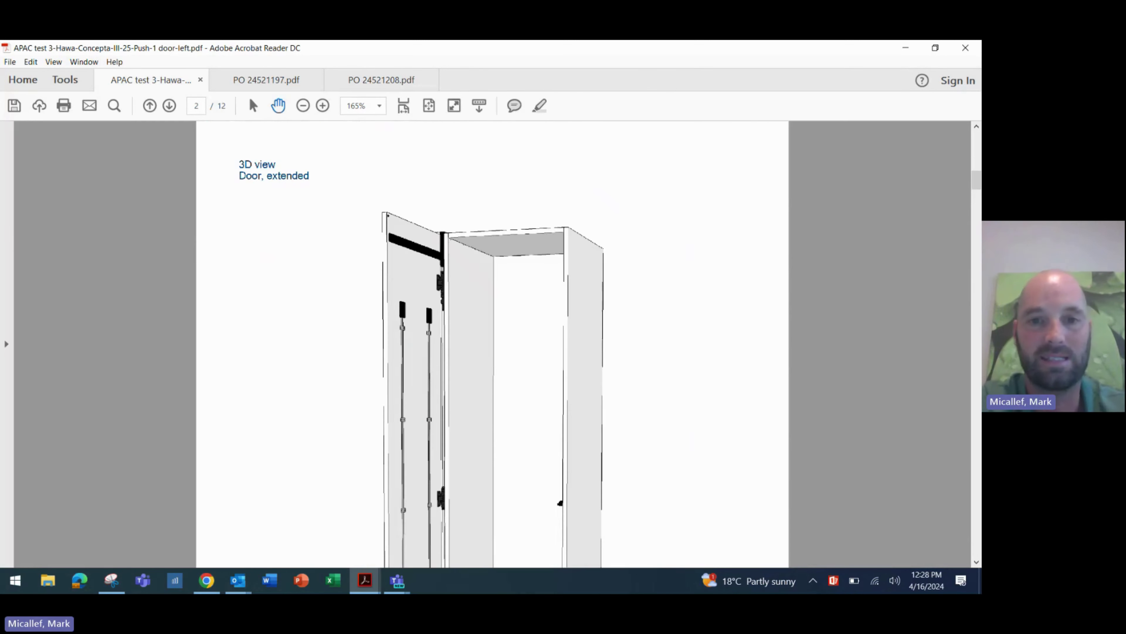
{"action": "scroll", "coordinate": [492, 344], "scroll_direction": "down", "scroll_amount": 2, "text": "ctrl"}
{"action": "scroll", "coordinate": [492, 344], "scroll_direction": "down", "scroll_amount": 3}
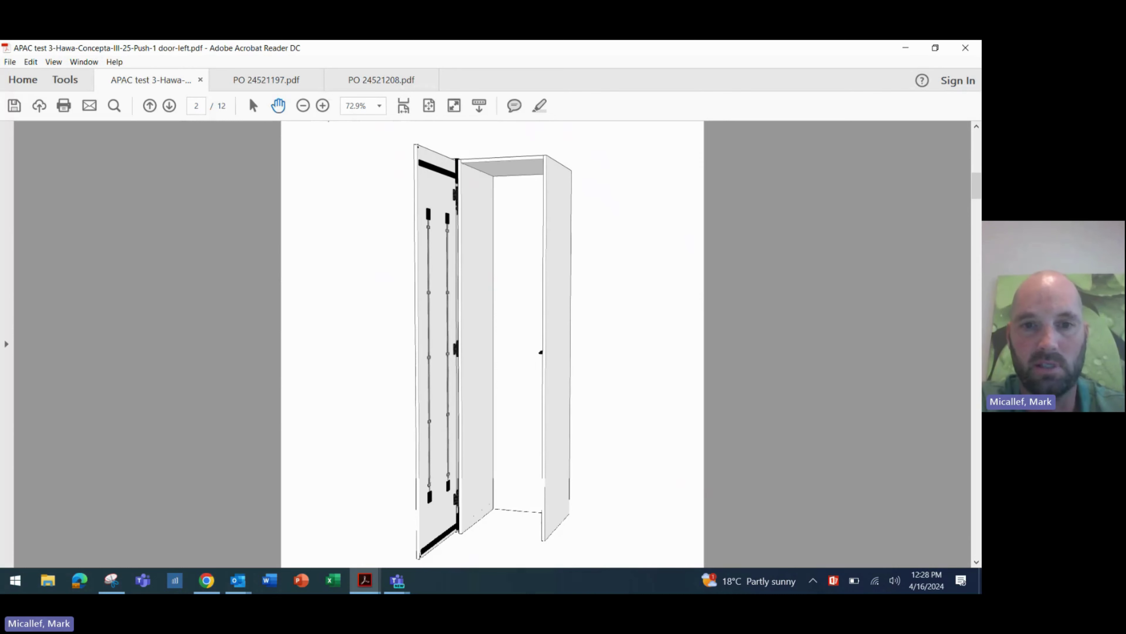
{"action": "scroll", "coordinate": [492, 344], "scroll_direction": "down", "scroll_amount": 1, "text": "ctrl"}
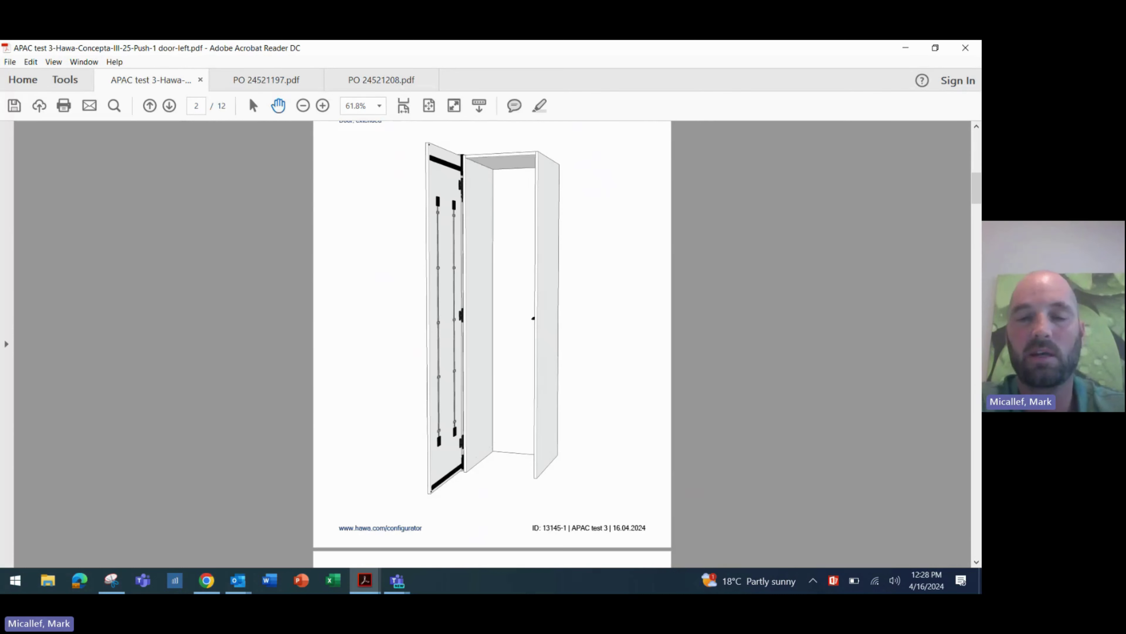
{"action": "scroll", "coordinate": [492, 344], "scroll_direction": "up", "scroll_amount": 1}
{"action": "scroll", "coordinate": [492, 344], "scroll_direction": "down", "scroll_amount": 7}
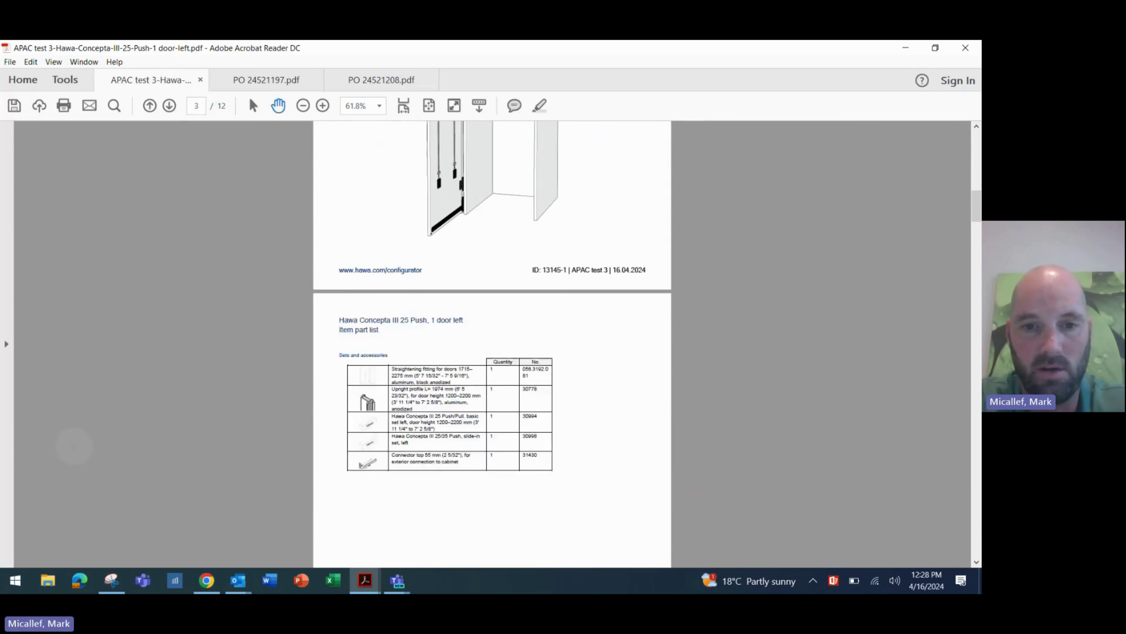
{"action": "scroll", "coordinate": [492, 344], "scroll_direction": "up", "scroll_amount": 2, "text": "ctrl"}
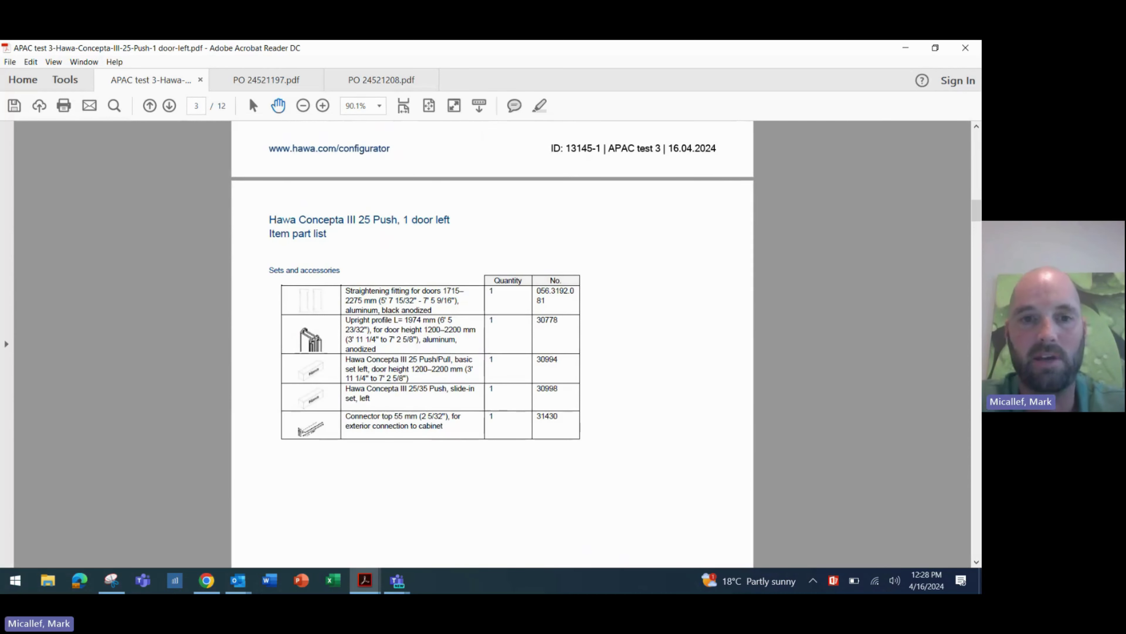
{"action": "scroll", "coordinate": [492, 284], "scroll_direction": "down", "scroll_amount": 1}
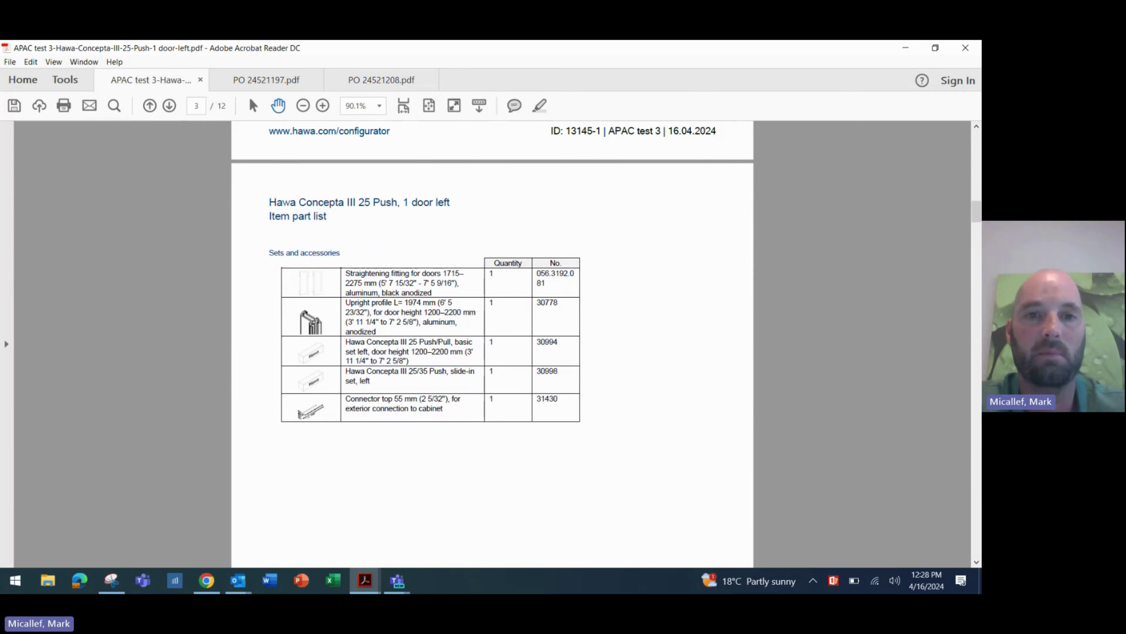
{"action": "scroll", "coordinate": [492, 344], "scroll_direction": "down", "scroll_amount": 13}
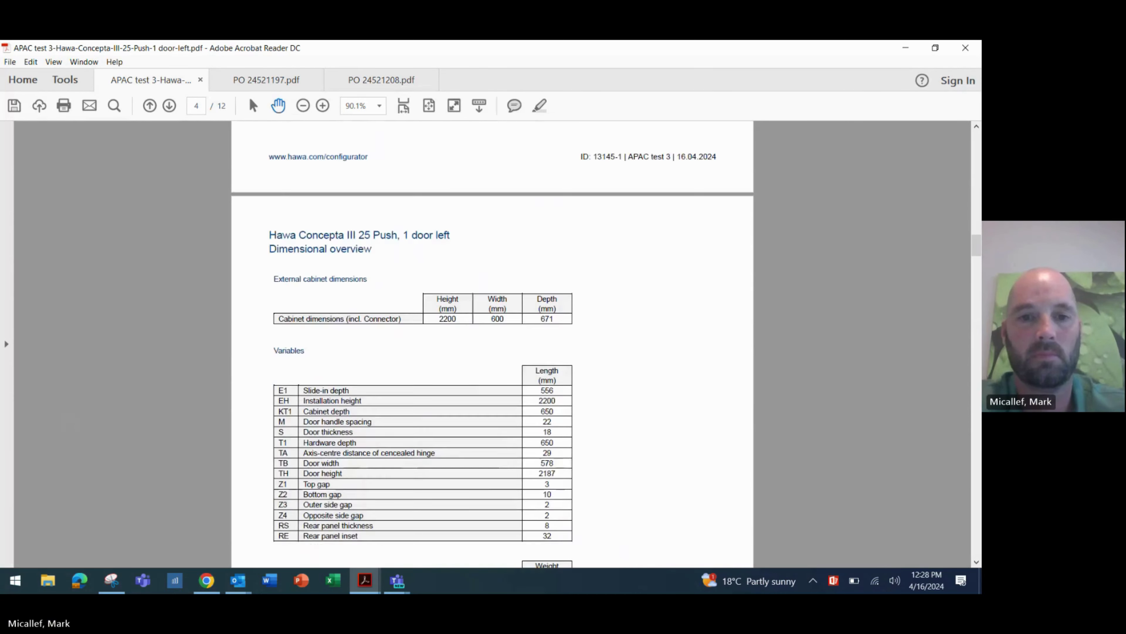
{"action": "scroll", "coordinate": [492, 344], "scroll_direction": "down", "scroll_amount": 4}
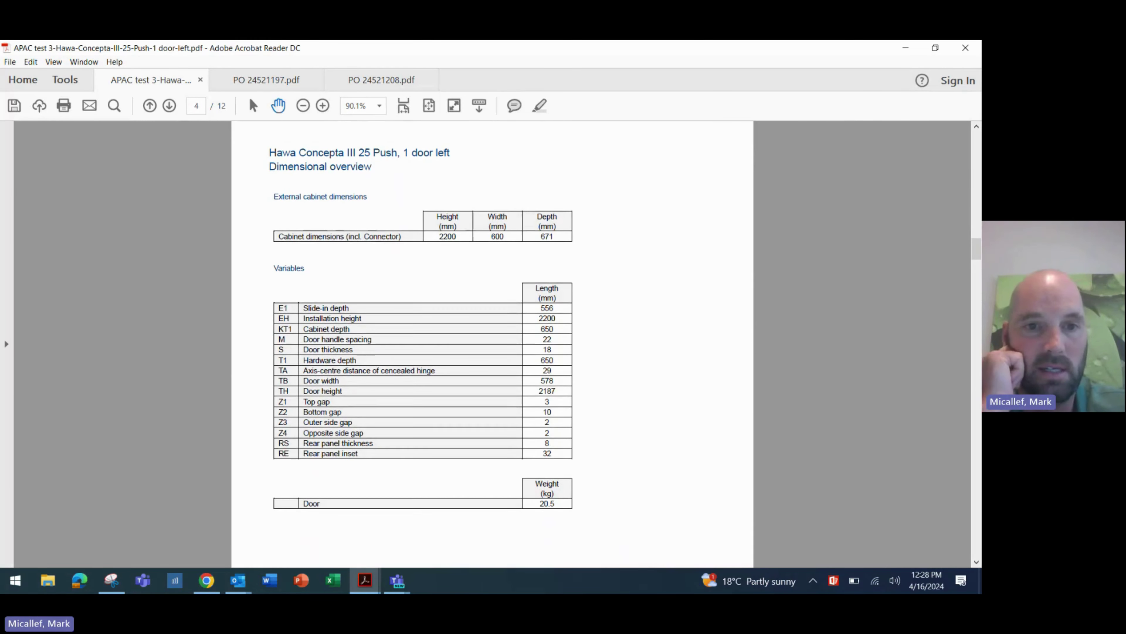
{"action": "scroll", "coordinate": [84, 450], "scroll_direction": "down", "scroll_amount": 1}
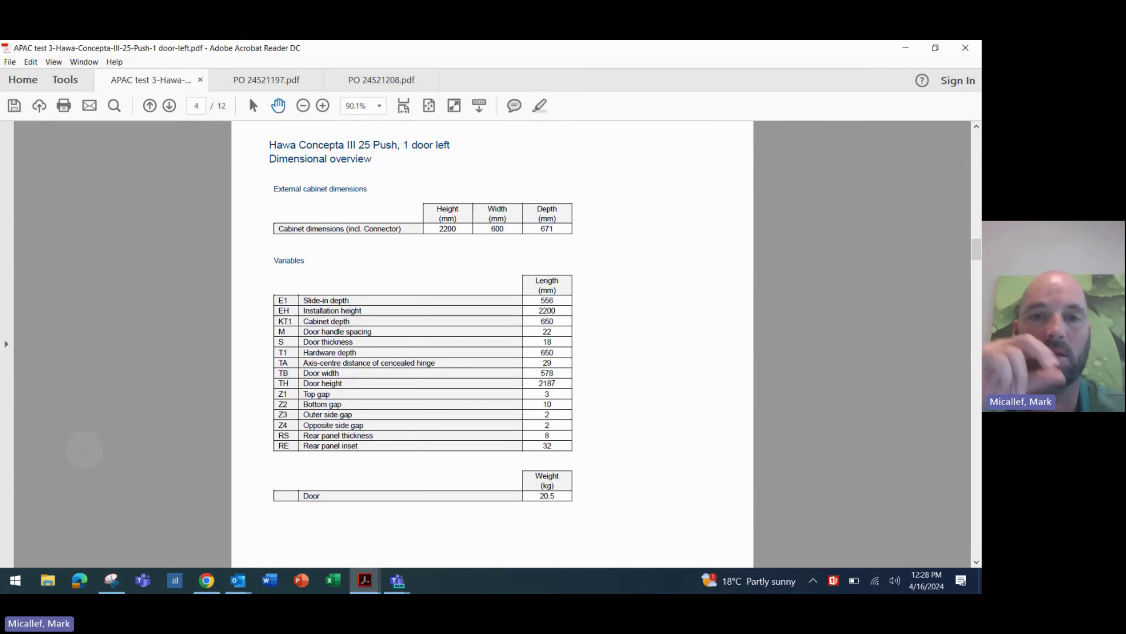
{"action": "scroll", "coordinate": [84, 450], "scroll_direction": "down", "scroll_amount": 1}
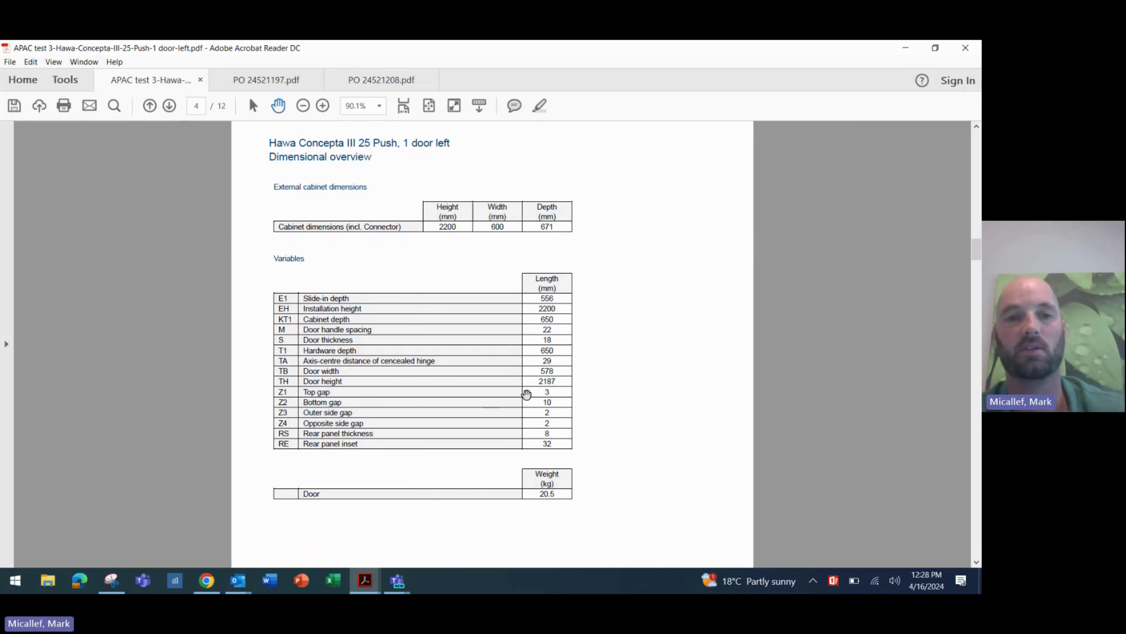
{"action": "scroll", "coordinate": [545, 432], "scroll_direction": "down", "scroll_amount": 1}
{"action": "scroll", "coordinate": [559, 458], "scroll_direction": "down", "scroll_amount": 1}
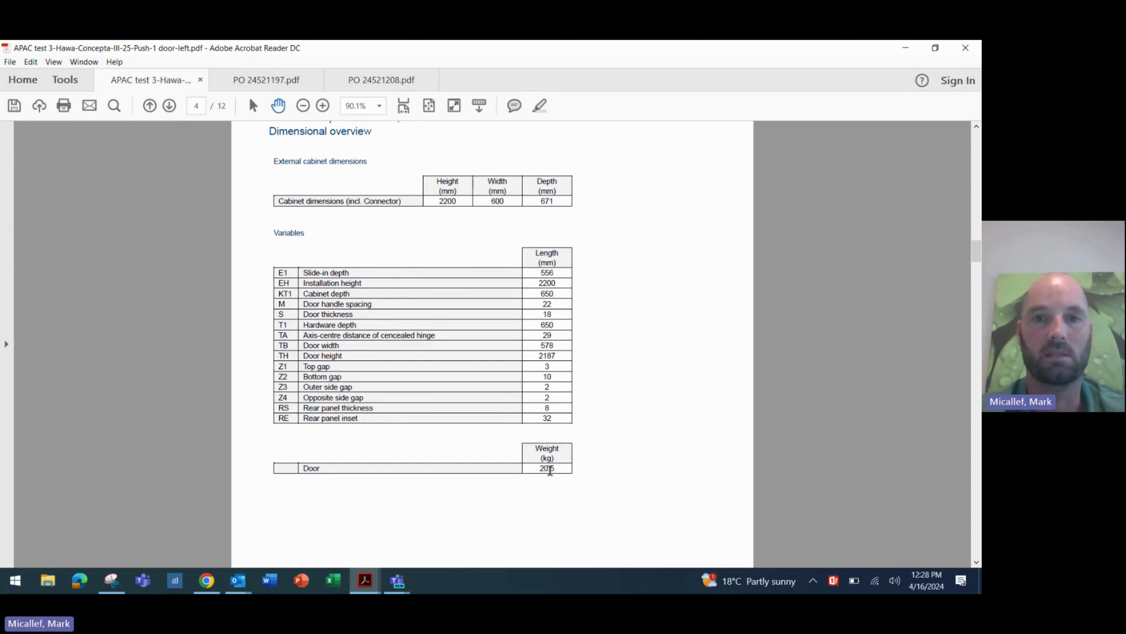
{"action": "scroll", "coordinate": [493, 344], "scroll_direction": "down", "scroll_amount": 15}
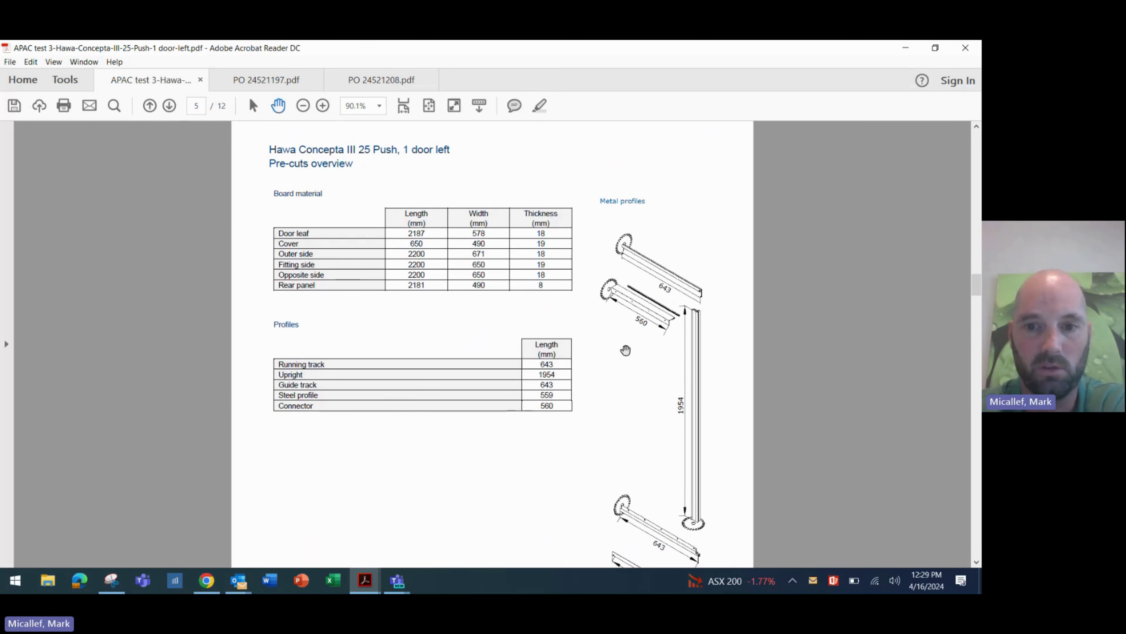
- Scroll past page 5's pre-cut tables to the top of the page 6 Plan overview
{"action": "scroll", "coordinate": [647, 355], "scroll_direction": "down", "scroll_amount": 1}
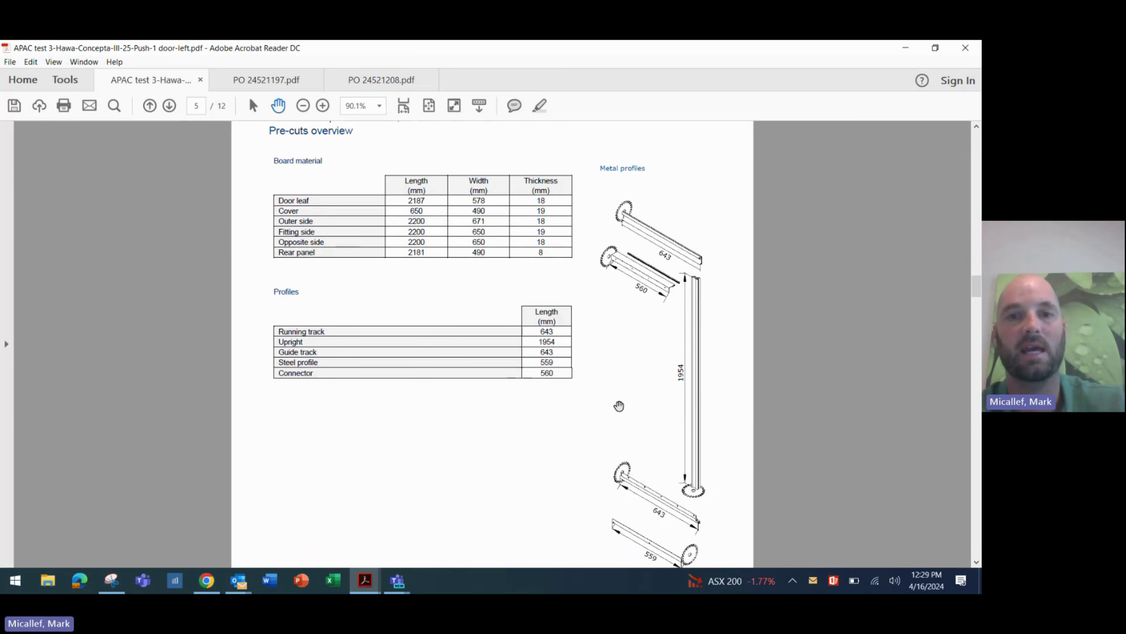
{"action": "scroll", "coordinate": [618, 408], "scroll_direction": "down", "scroll_amount": 1}
{"action": "scroll", "coordinate": [630, 426], "scroll_direction": "down", "scroll_amount": 1}
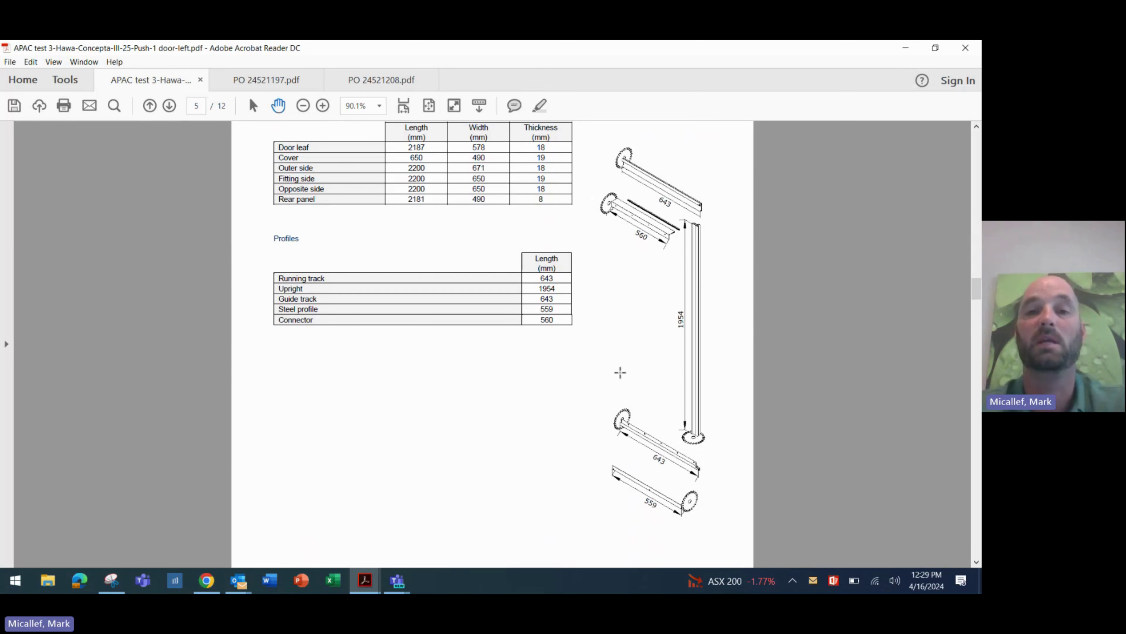
{"action": "scroll", "coordinate": [620, 373], "scroll_direction": "down", "scroll_amount": 20}
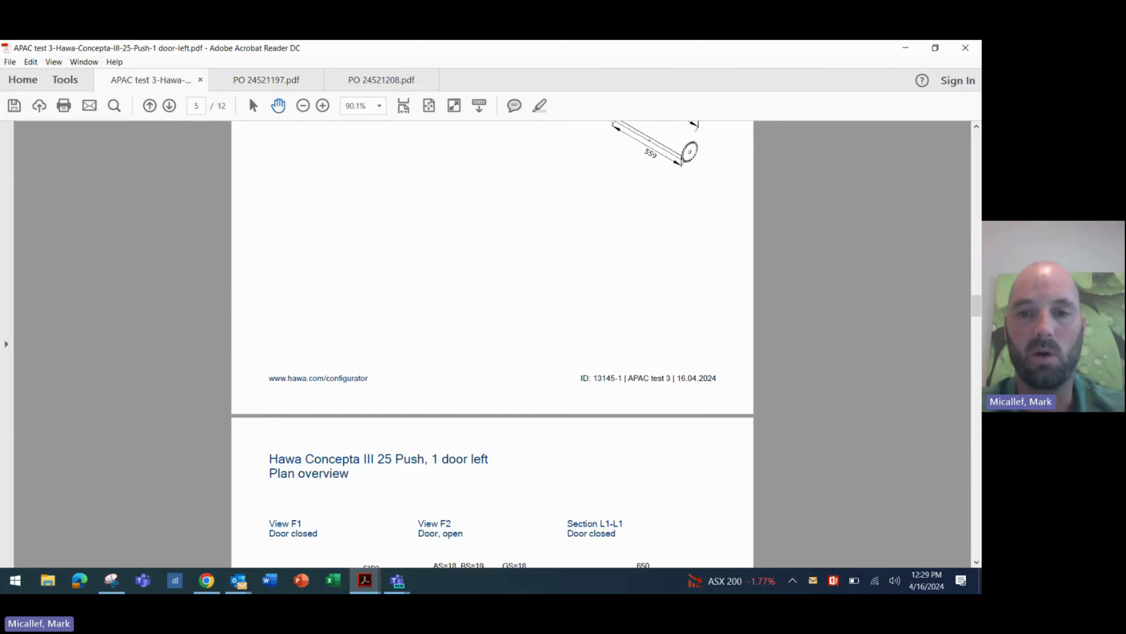
- Review the page 6 plan overview, glancing back at page 5, and continue to page 7's Details drawings
{"action": "scroll", "coordinate": [492, 347], "scroll_direction": "down", "scroll_amount": 2}
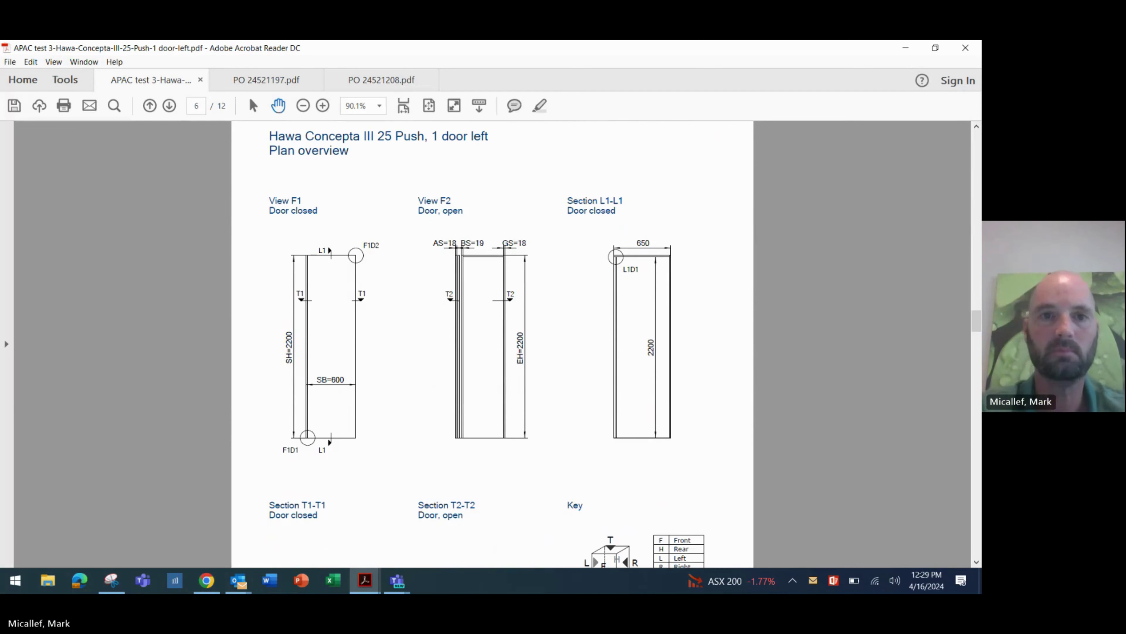
{"action": "scroll", "coordinate": [492, 346], "scroll_direction": "down", "scroll_amount": 1}
{"action": "scroll", "coordinate": [492, 346], "scroll_direction": "up", "scroll_amount": 1}
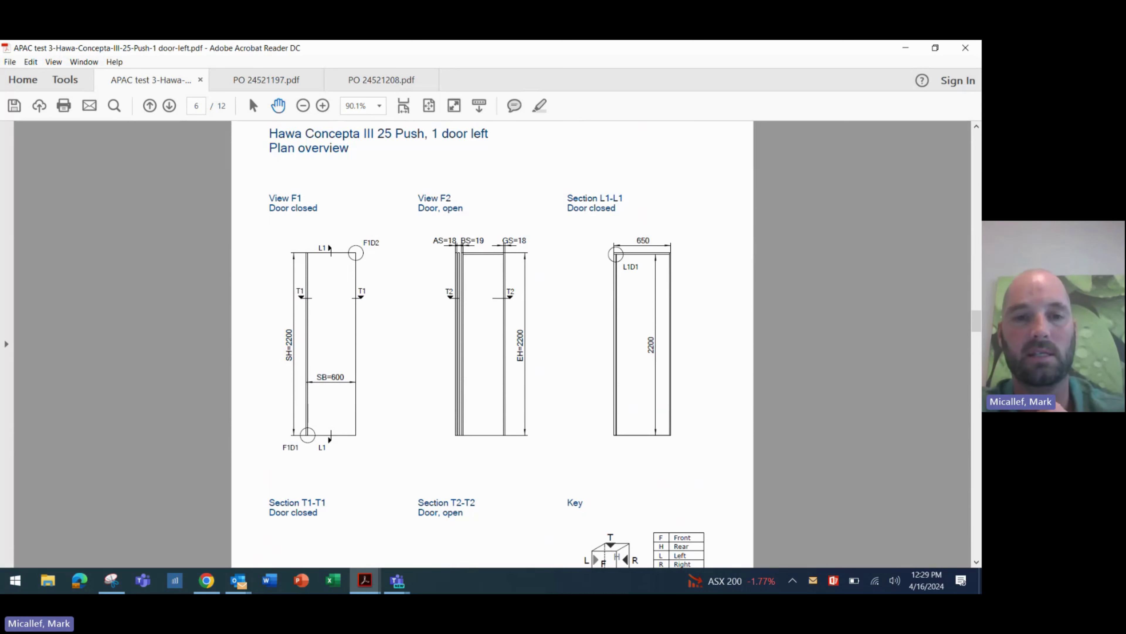
{"action": "scroll", "coordinate": [492, 346], "scroll_direction": "down", "scroll_amount": 1, "text": "ctrl"}
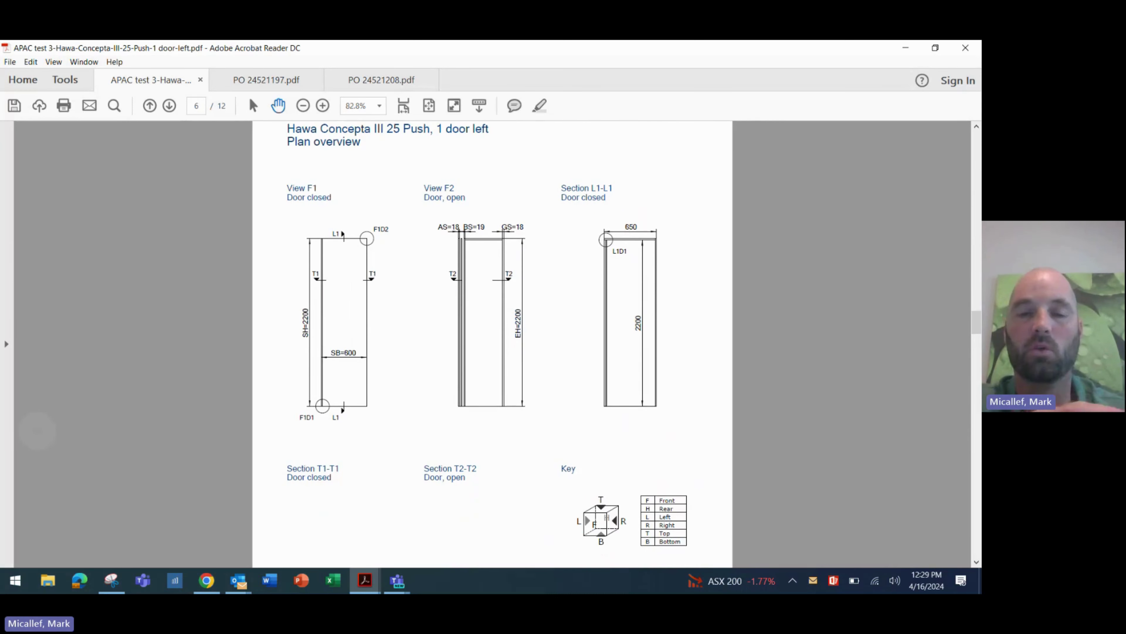
{"action": "scroll", "coordinate": [492, 346], "scroll_direction": "down", "scroll_amount": 1}
{"action": "scroll", "coordinate": [493, 344], "scroll_direction": "down", "scroll_amount": 3}
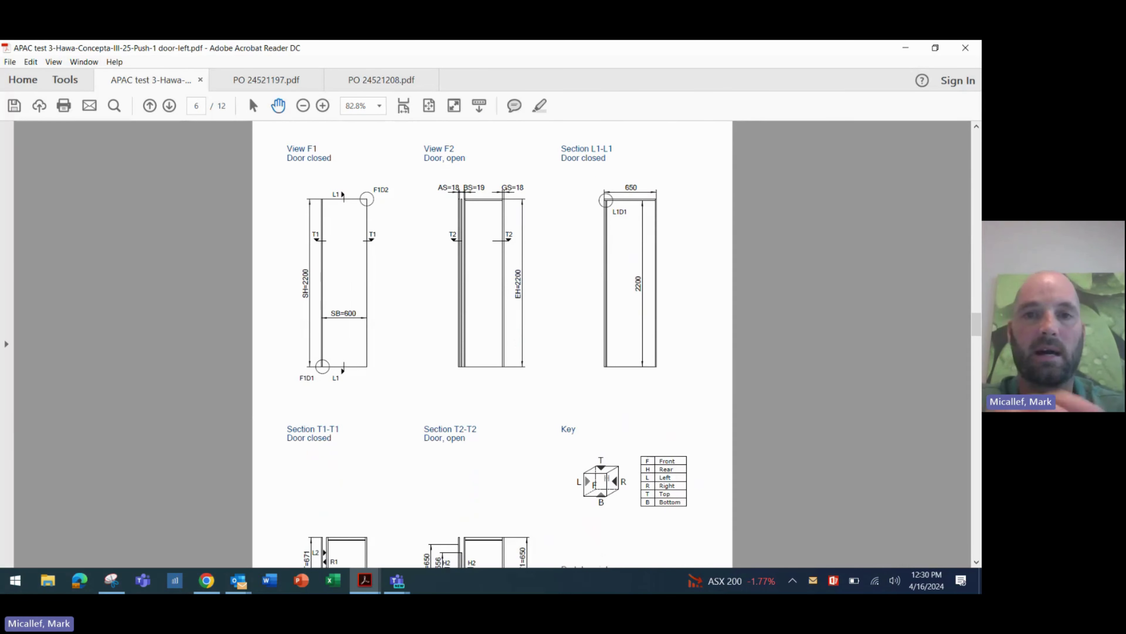
{"action": "scroll", "coordinate": [492, 344], "scroll_direction": "down", "scroll_amount": 5}
{"action": "scroll", "coordinate": [492, 344], "scroll_direction": "down", "scroll_amount": 2}
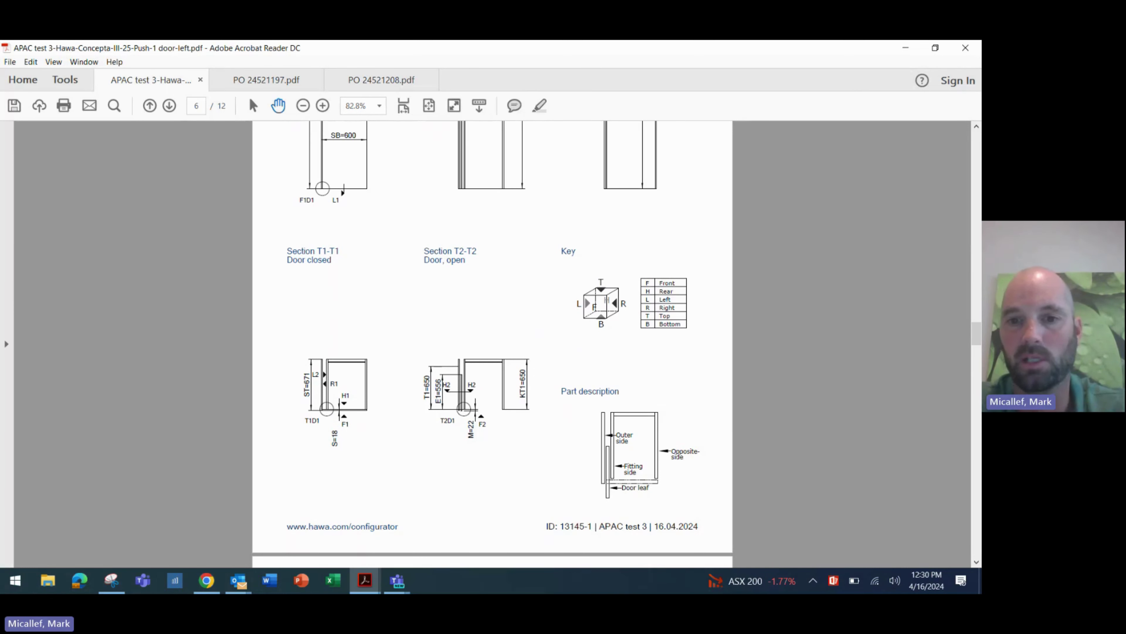
{"action": "scroll", "coordinate": [611, 429], "scroll_direction": "up", "scroll_amount": 20}
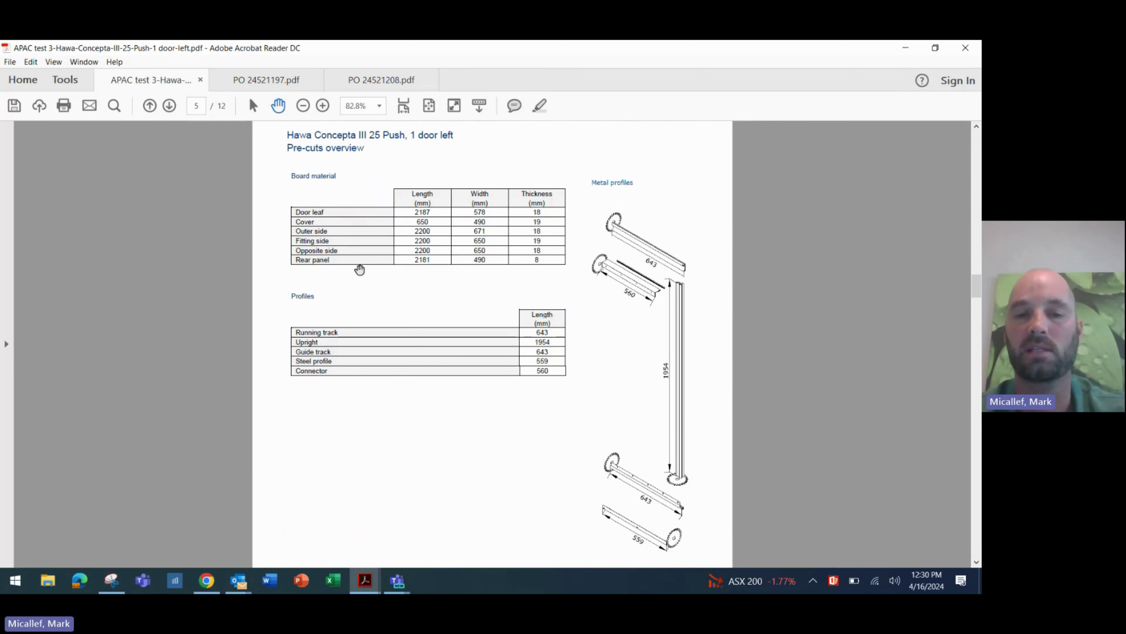
{"action": "scroll", "coordinate": [463, 410], "scroll_direction": "down", "scroll_amount": 10}
{"action": "scroll", "coordinate": [493, 337], "scroll_direction": "down", "scroll_amount": 19}
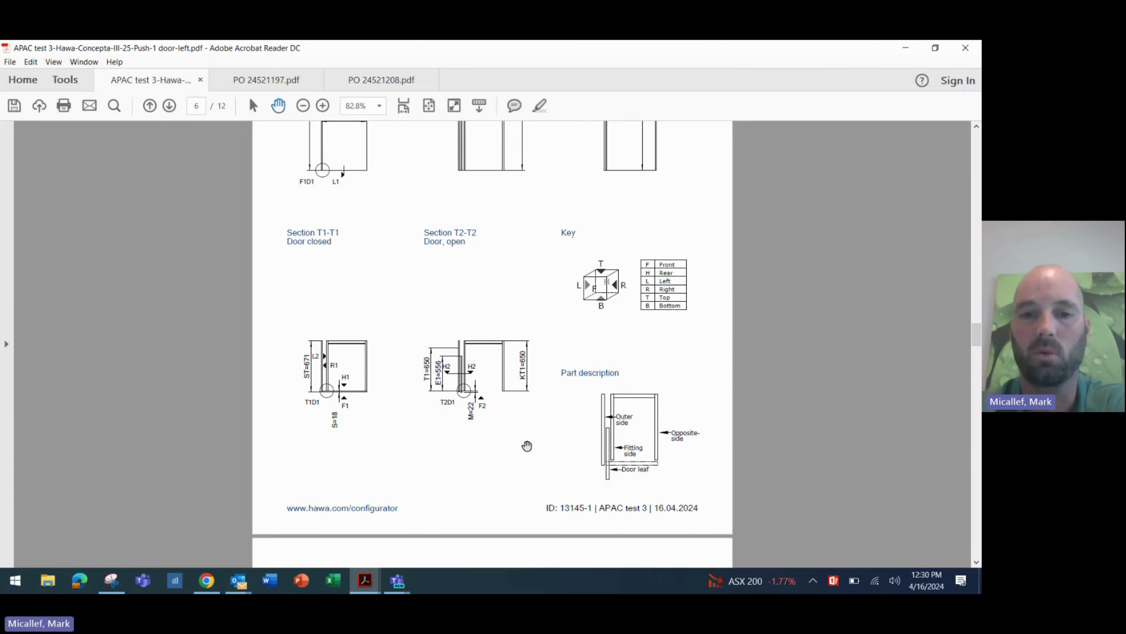
{"action": "scroll", "coordinate": [527, 446], "scroll_direction": "down", "scroll_amount": 3}
{"action": "scroll", "coordinate": [527, 446], "scroll_direction": "down", "scroll_amount": 7}
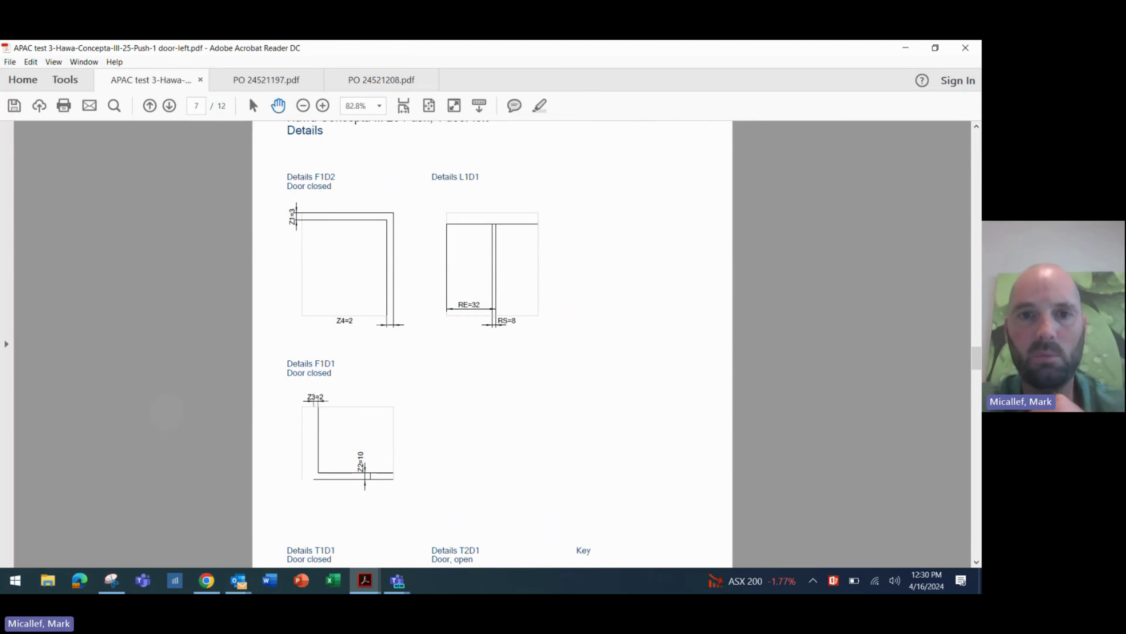
- Scroll through page 7's detail drawings down to page 8's View F2 left drawing
{"action": "scroll", "coordinate": [527, 446], "scroll_direction": "down", "scroll_amount": 1, "text": "ctrl"}
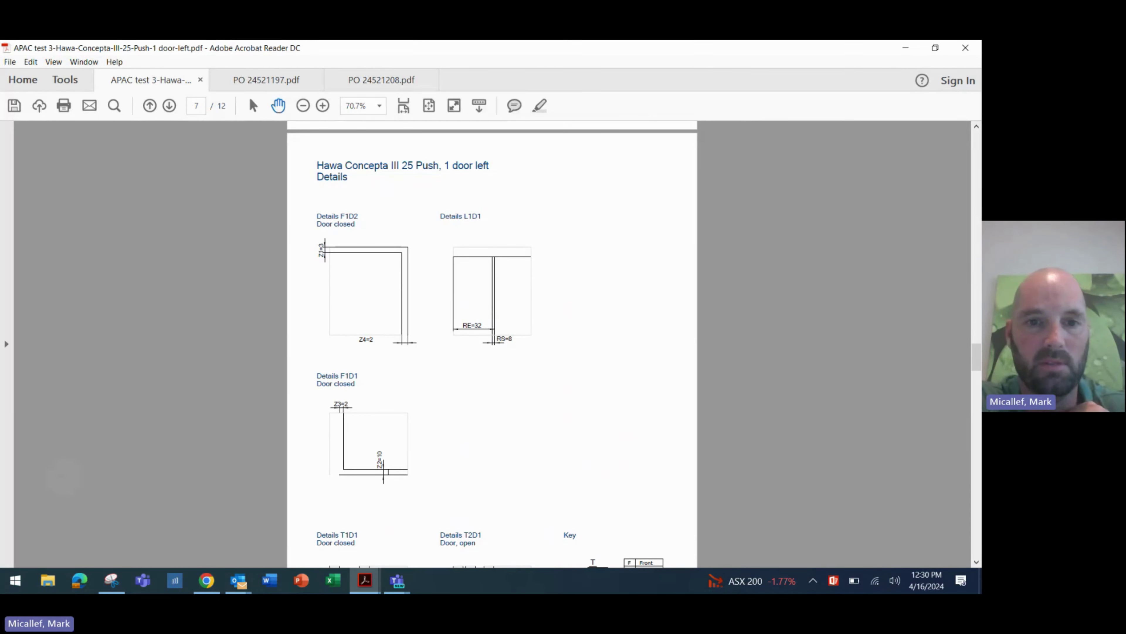
{"action": "scroll", "coordinate": [64, 476], "scroll_direction": "down", "scroll_amount": 1}
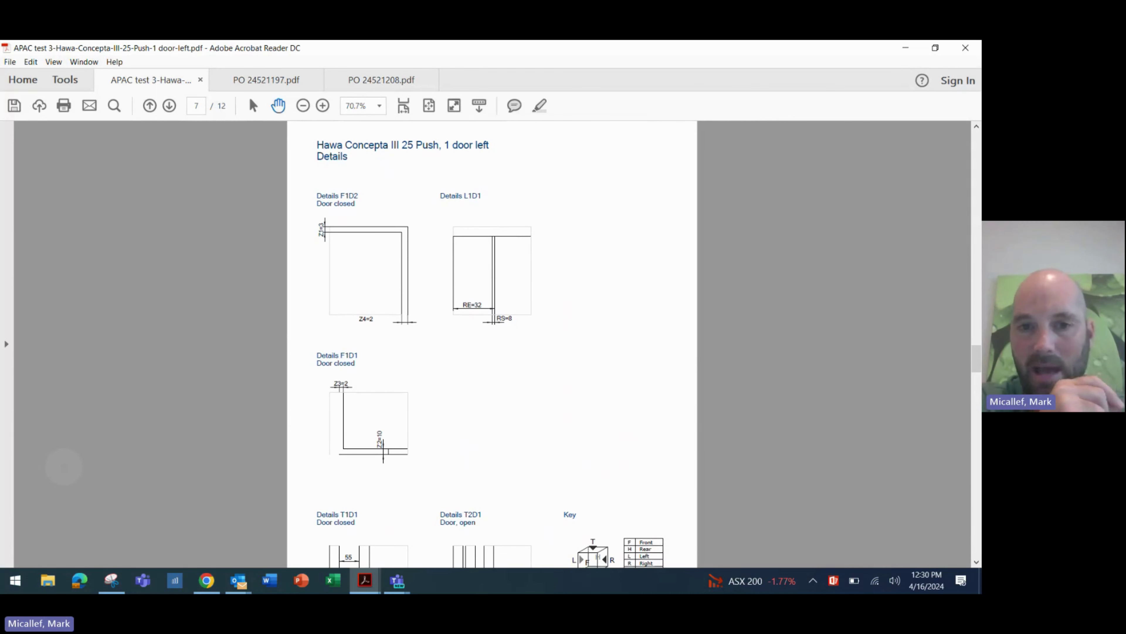
{"action": "scroll", "coordinate": [63, 465], "scroll_direction": "down", "scroll_amount": 5}
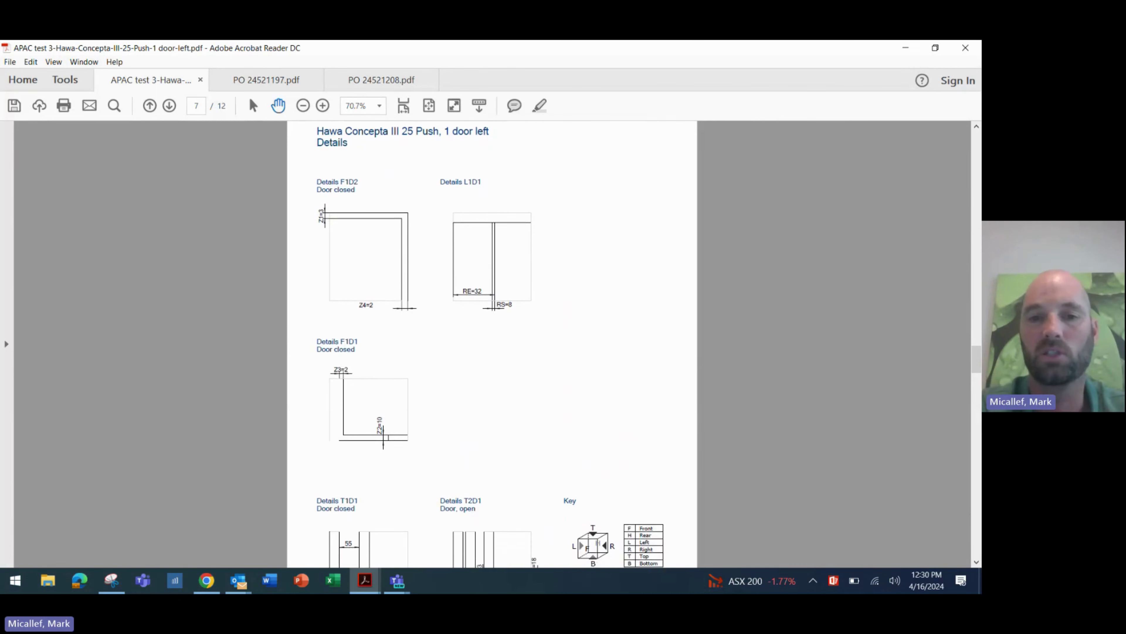
{"action": "scroll", "coordinate": [63, 466], "scroll_direction": "down", "scroll_amount": 2}
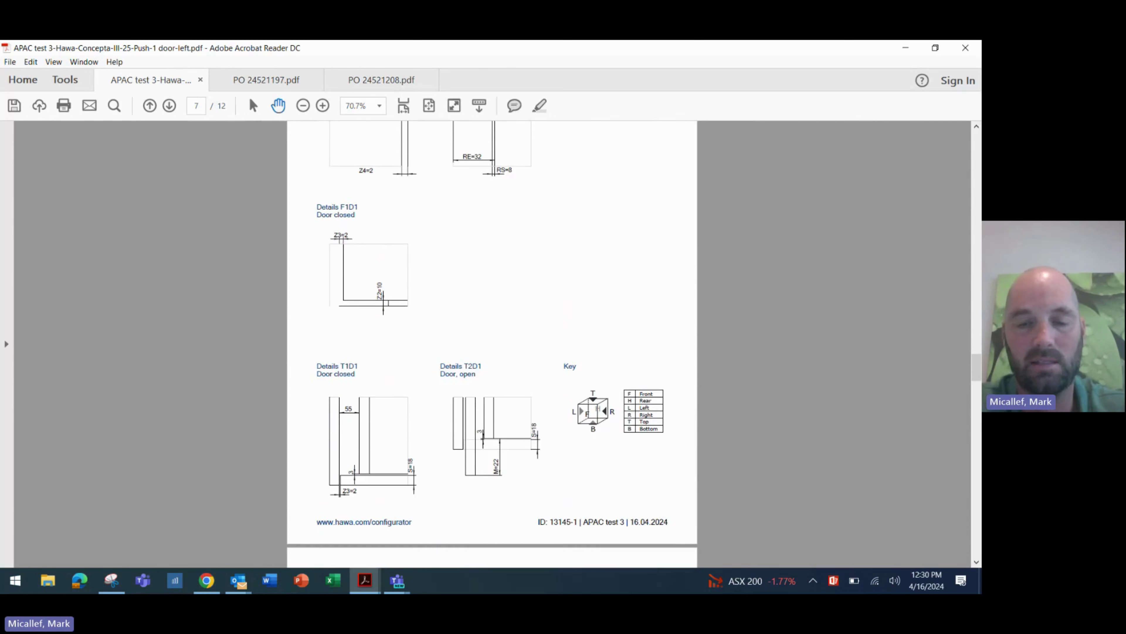
{"action": "scroll", "coordinate": [63, 466], "scroll_direction": "down", "scroll_amount": 2}
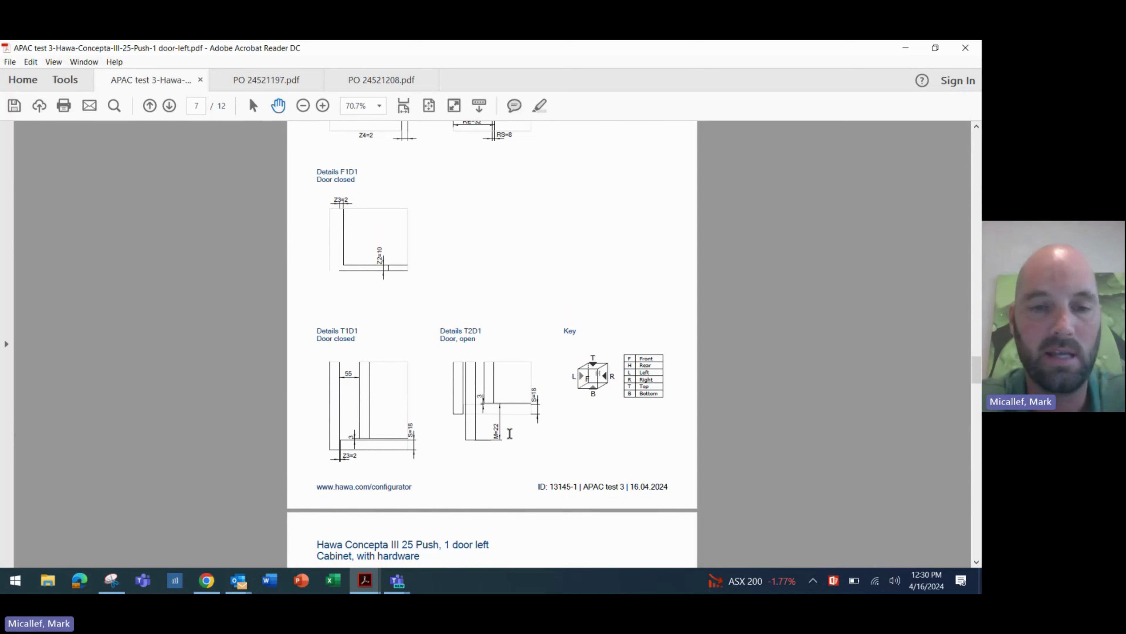
{"action": "scroll", "coordinate": [510, 433], "scroll_direction": "down", "scroll_amount": 2}
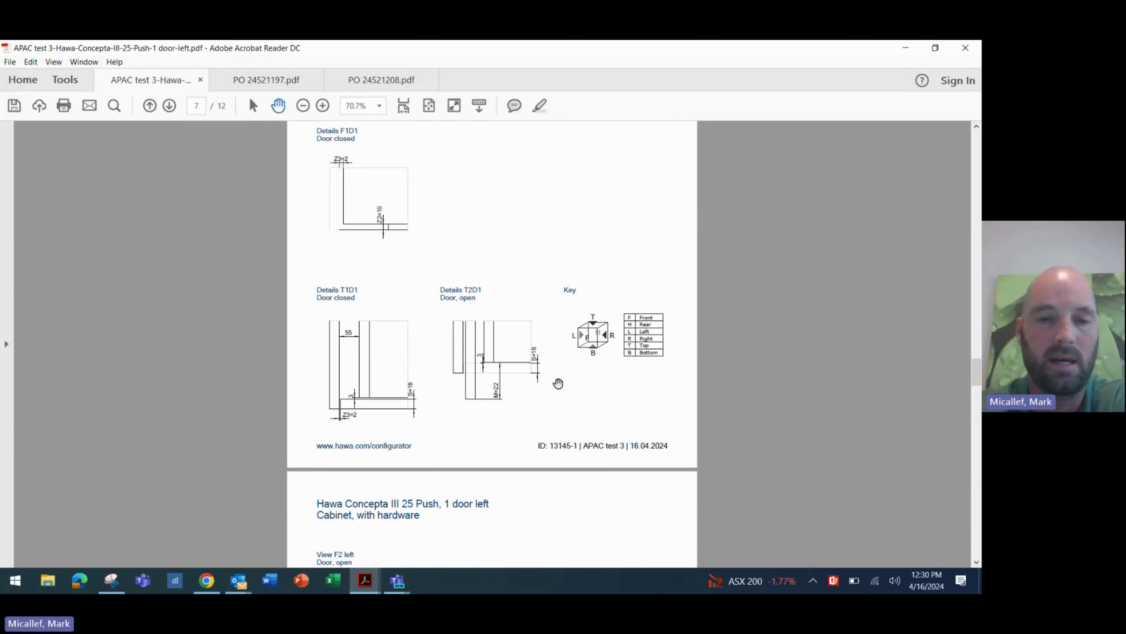
{"action": "scroll", "coordinate": [543, 398], "scroll_direction": "down", "scroll_amount": 10}
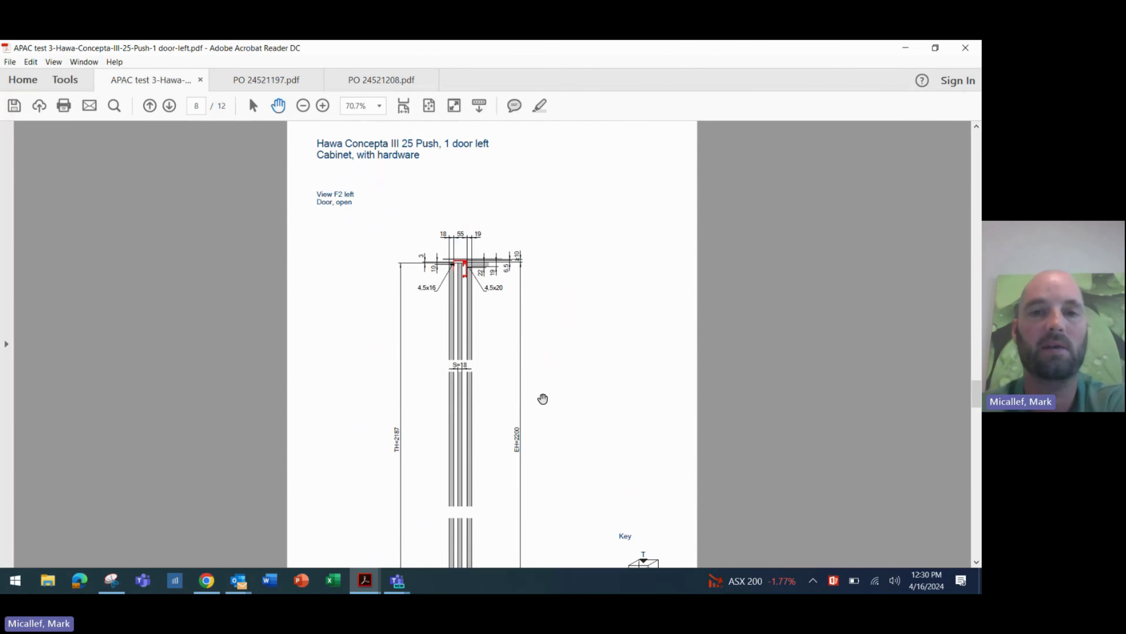
- Scroll past page 8's open-door side view to page 9's View L2 extended-door drawing
{"action": "scroll", "coordinate": [542, 398], "scroll_direction": "down", "scroll_amount": 3}
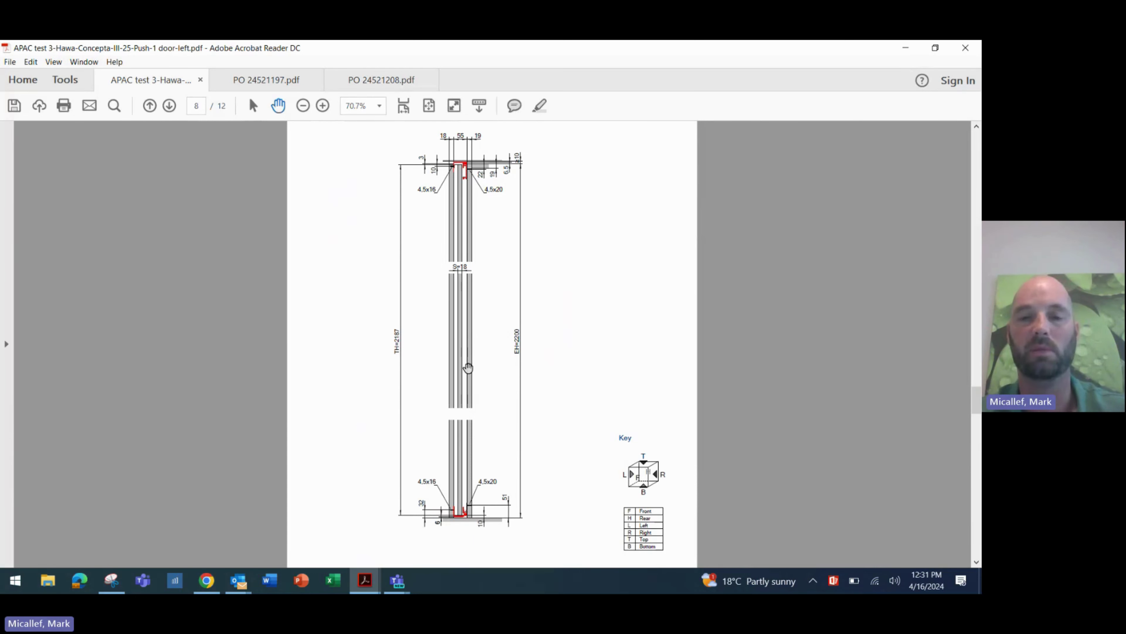
{"action": "scroll", "coordinate": [468, 368], "scroll_direction": "down", "scroll_amount": 10}
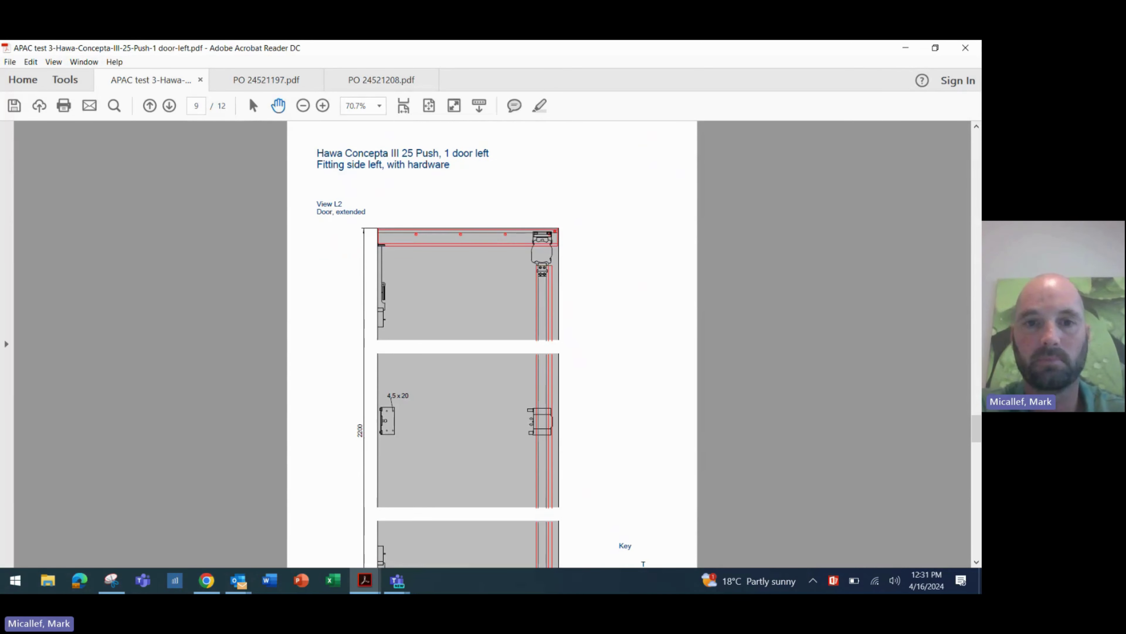
{"action": "scroll", "coordinate": [468, 368], "scroll_direction": "down", "scroll_amount": 1}
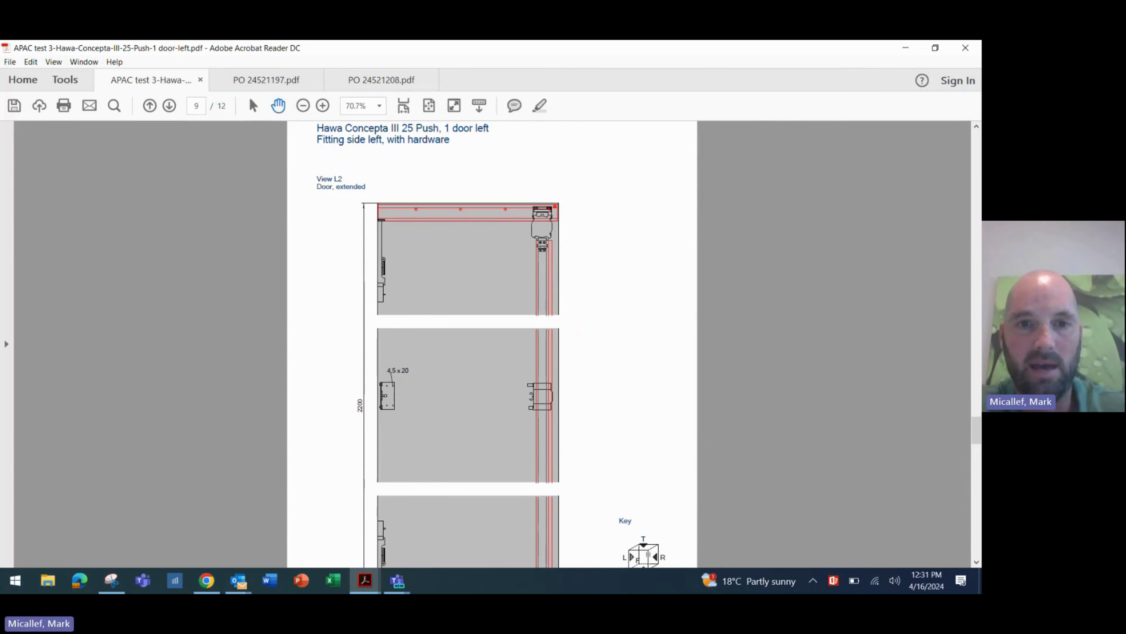
{"action": "scroll", "coordinate": [468, 367], "scroll_direction": "down", "scroll_amount": 1}
{"action": "scroll", "coordinate": [469, 367], "scroll_direction": "down", "scroll_amount": 3, "text": "ctrl"}
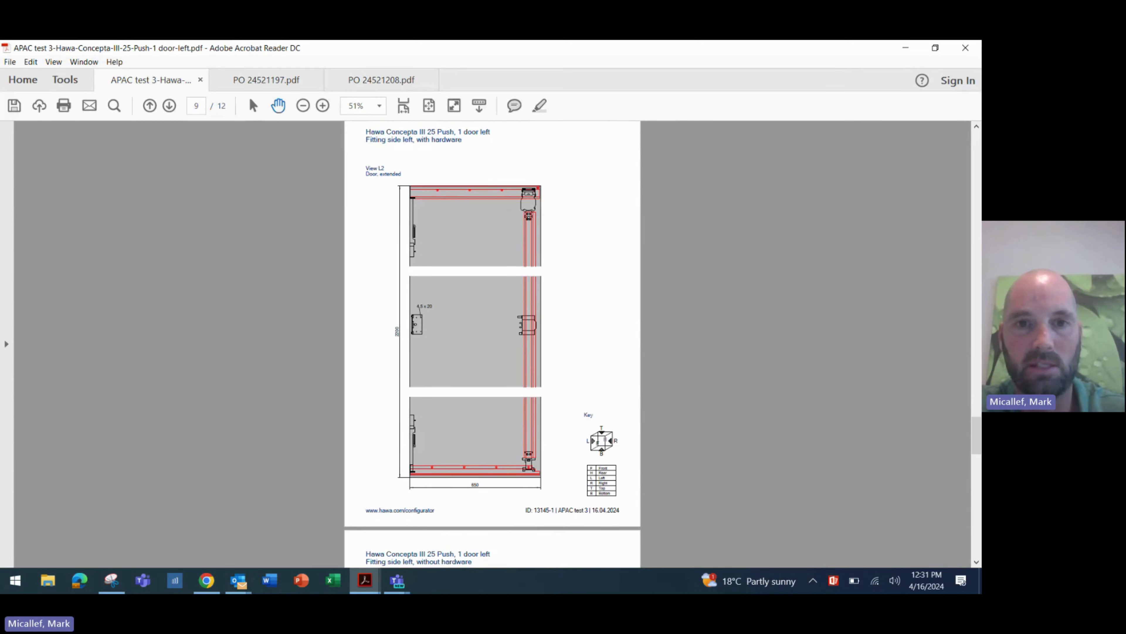
{"action": "scroll", "coordinate": [469, 368], "scroll_direction": "up", "scroll_amount": 2, "text": "ctrl"}
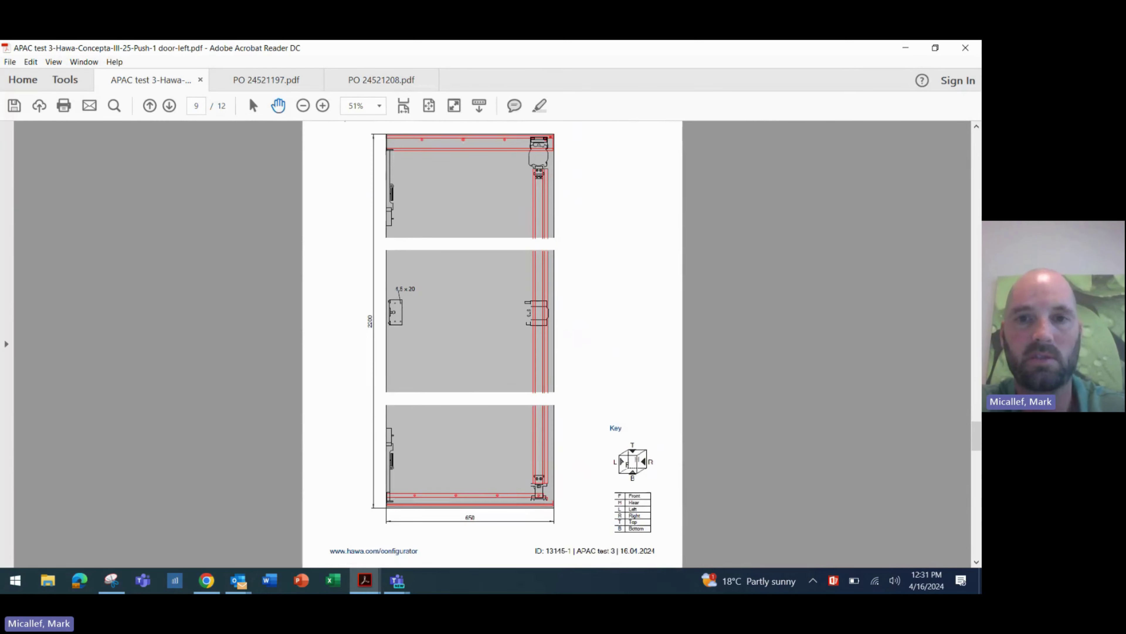
{"action": "scroll", "coordinate": [468, 367], "scroll_direction": "up", "scroll_amount": 1}
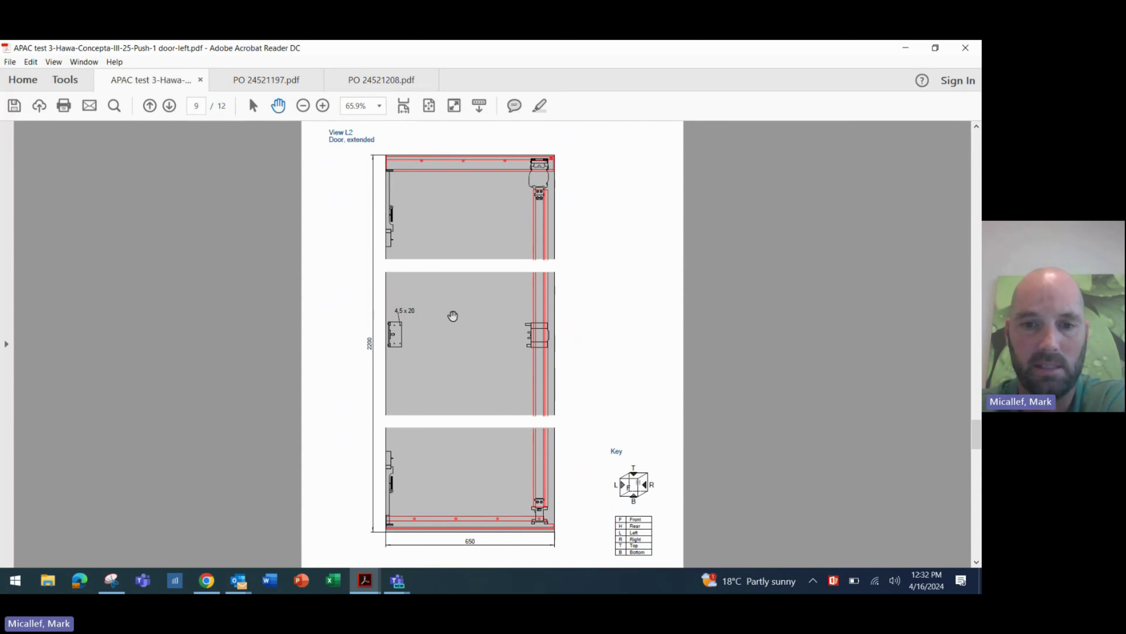
- Scroll through page 10 to page 11's View R1 drilling drawing (EH=2200)
{"action": "scroll", "coordinate": [453, 316], "scroll_direction": "down", "scroll_amount": 10}
{"action": "scroll", "coordinate": [452, 316], "scroll_direction": "down", "scroll_amount": 3}
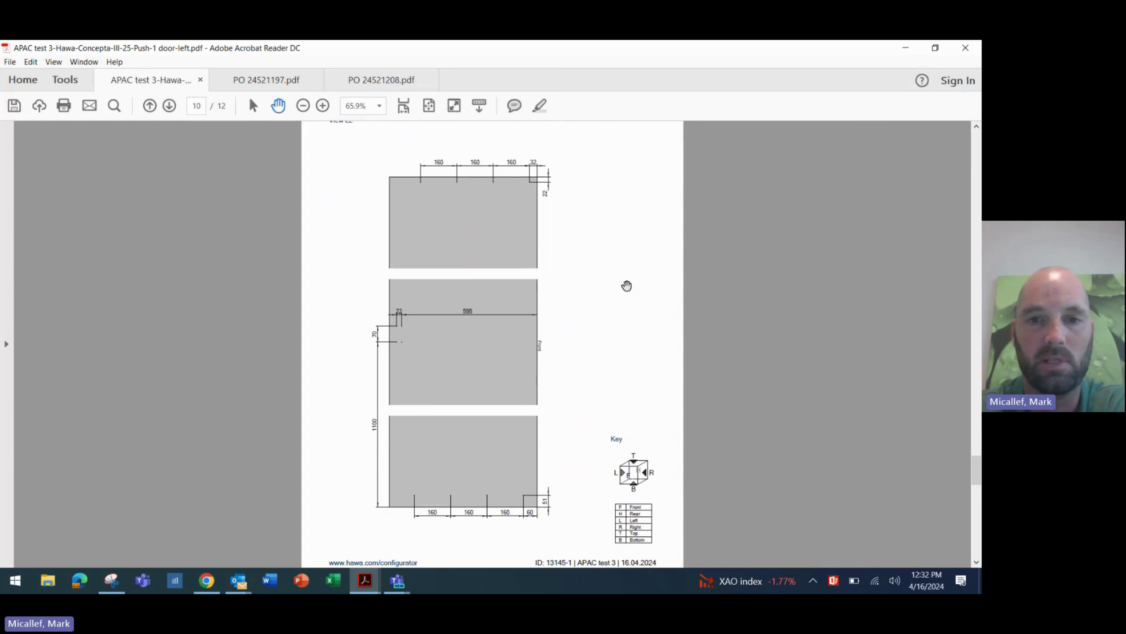
{"action": "scroll", "coordinate": [564, 253], "scroll_direction": "down", "scroll_amount": 10}
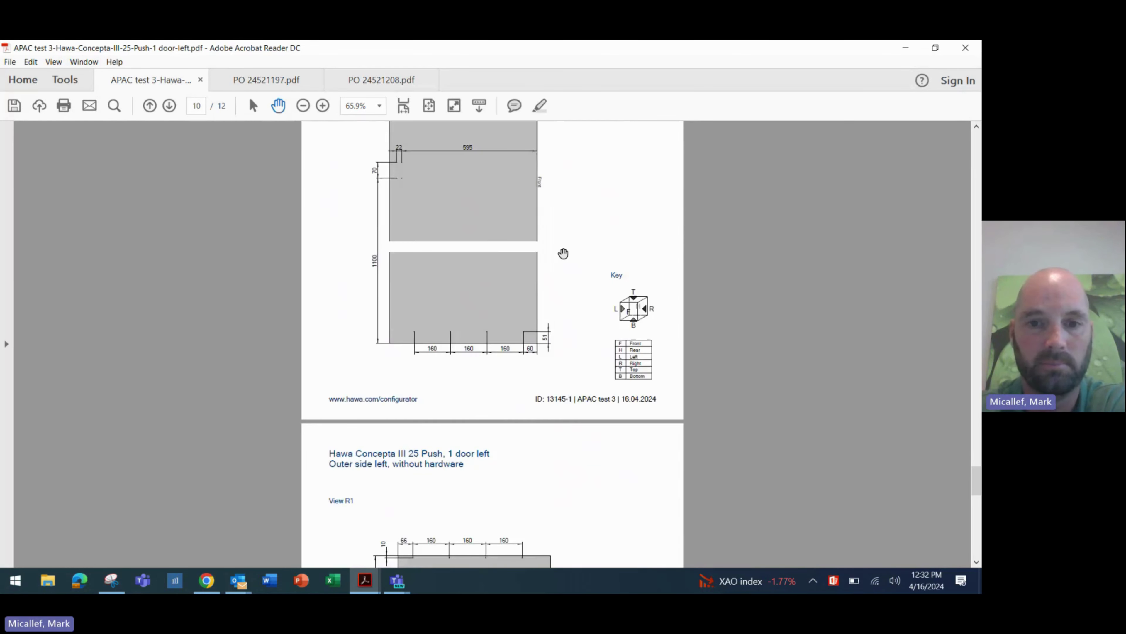
{"action": "scroll", "coordinate": [563, 253], "scroll_direction": "down", "scroll_amount": 3}
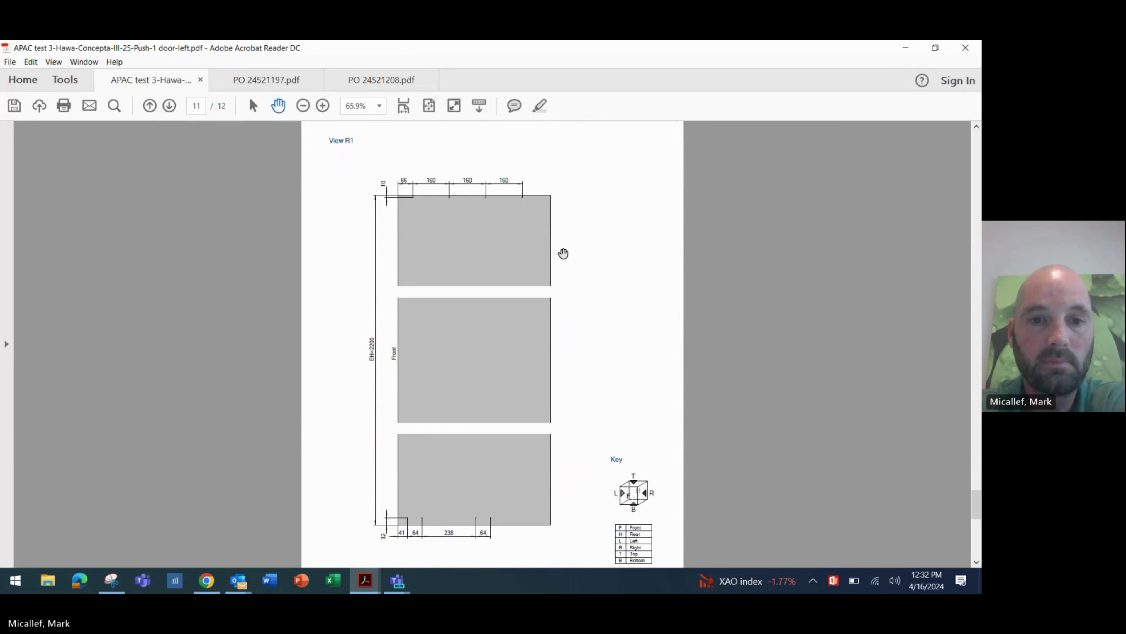
{"action": "scroll", "coordinate": [563, 253], "scroll_direction": "up", "scroll_amount": 1}
{"action": "scroll", "coordinate": [563, 253], "scroll_direction": "down", "scroll_amount": 7}
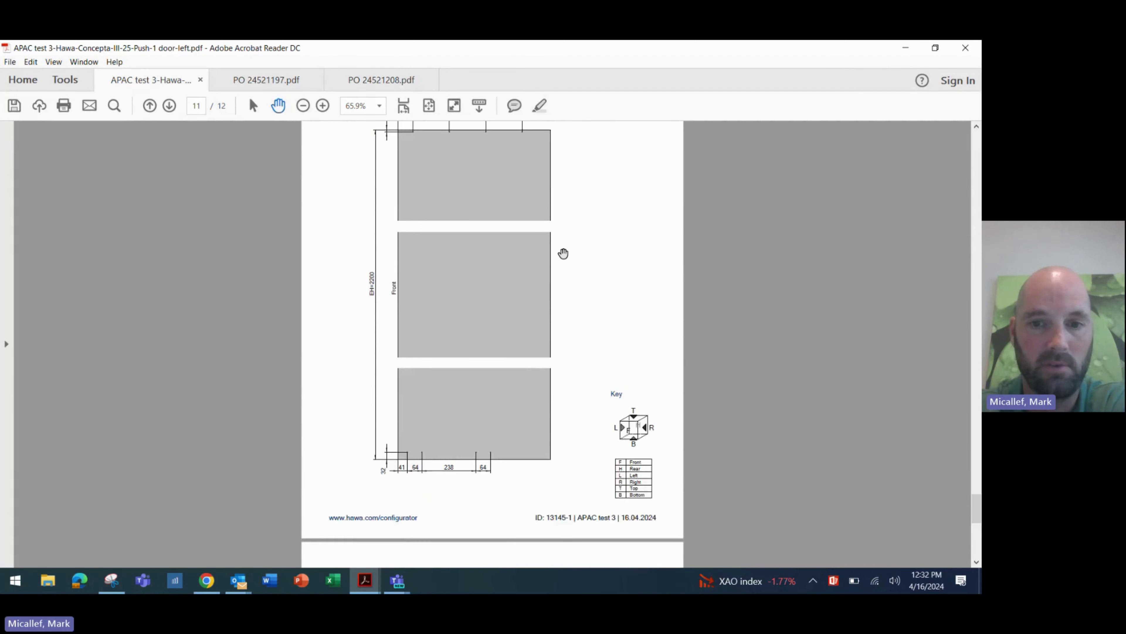
- Scroll to page 12's Section H1-H1 and View H1 door drawing (TB=578, TH=2187)
{"action": "scroll", "coordinate": [563, 253], "scroll_direction": "down", "scroll_amount": 9}
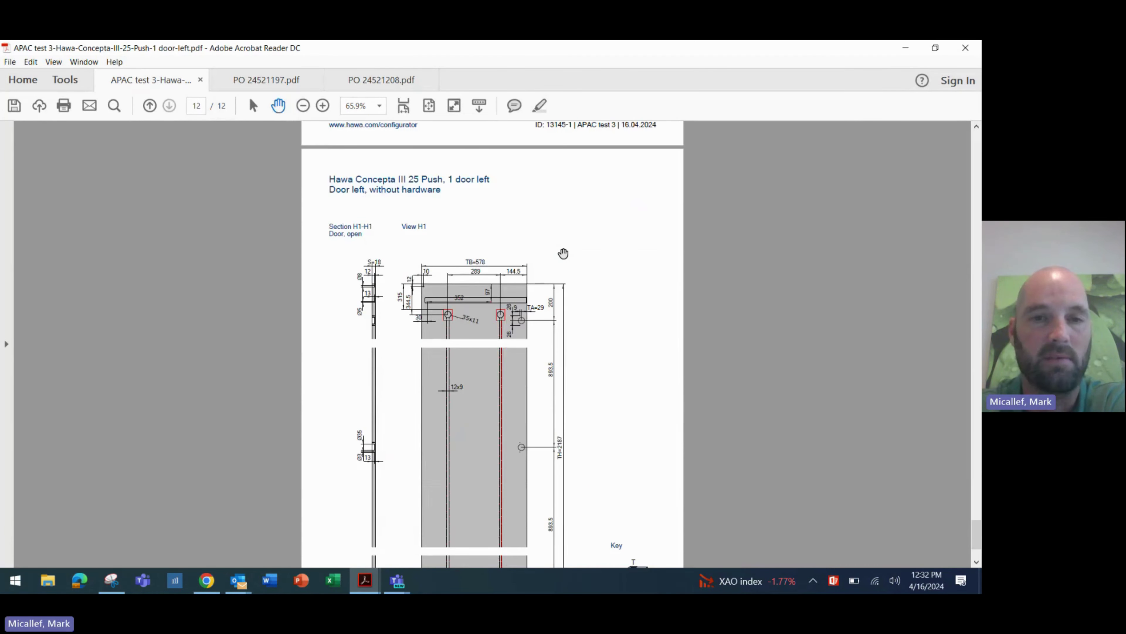
{"action": "scroll", "coordinate": [563, 253], "scroll_direction": "down", "scroll_amount": 2}
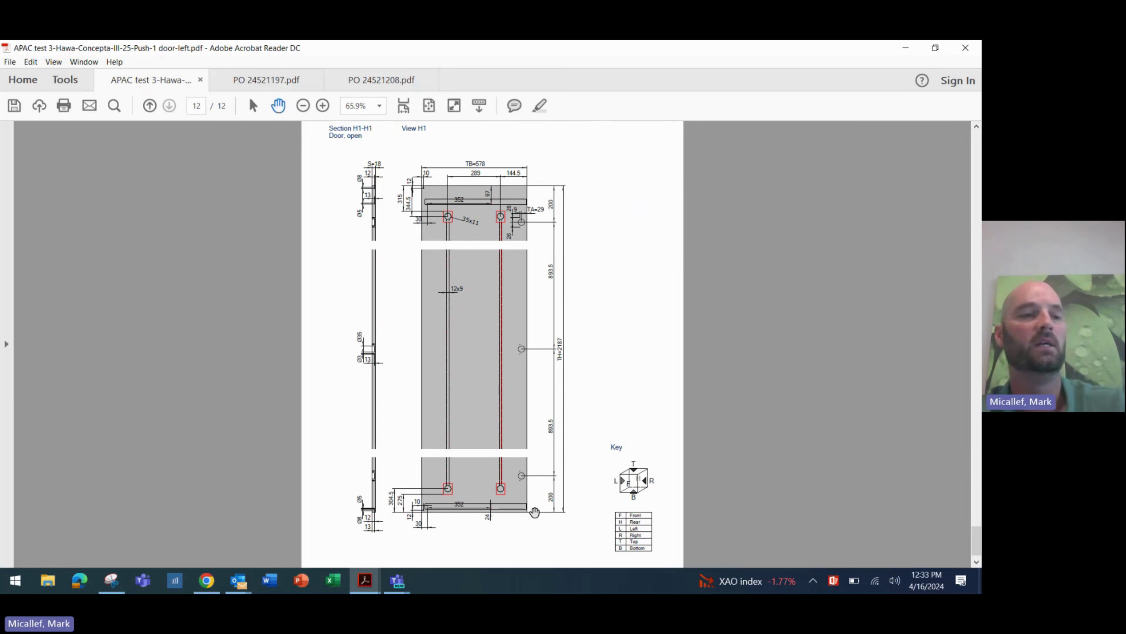
{"action": "scroll", "coordinate": [423, 403], "scroll_direction": "down", "scroll_amount": 1}
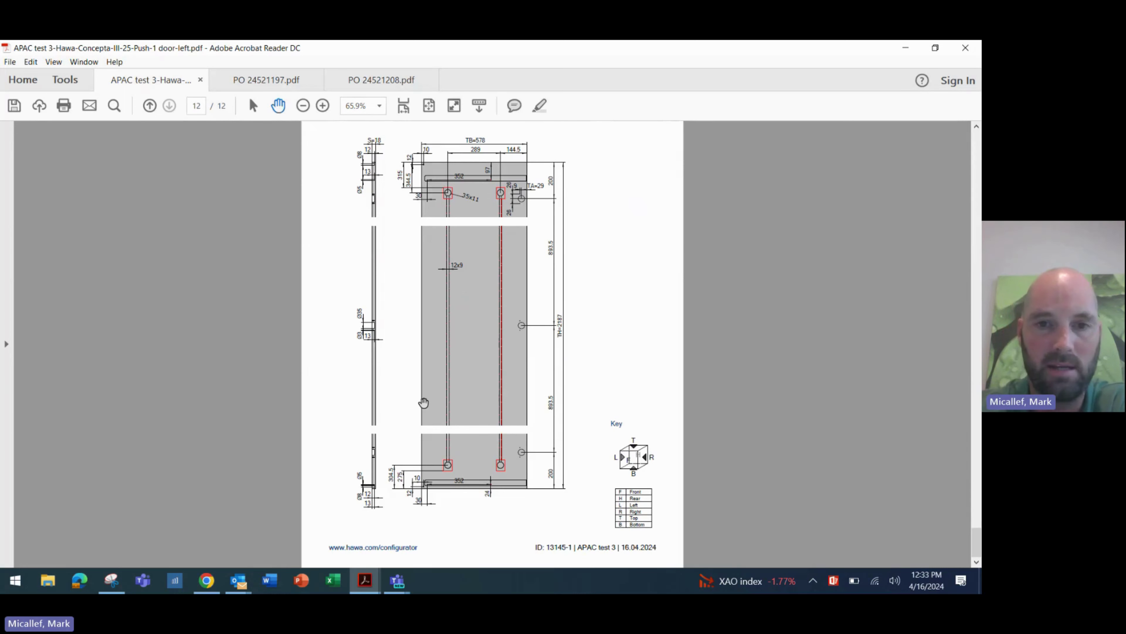
- Scroll back up from page 12 toward the manual's earlier pages
{"action": "scroll", "coordinate": [424, 403], "scroll_direction": "up", "scroll_amount": 5}
{"action": "scroll", "coordinate": [424, 402], "scroll_direction": "down", "scroll_amount": 3, "text": "ctrl"}
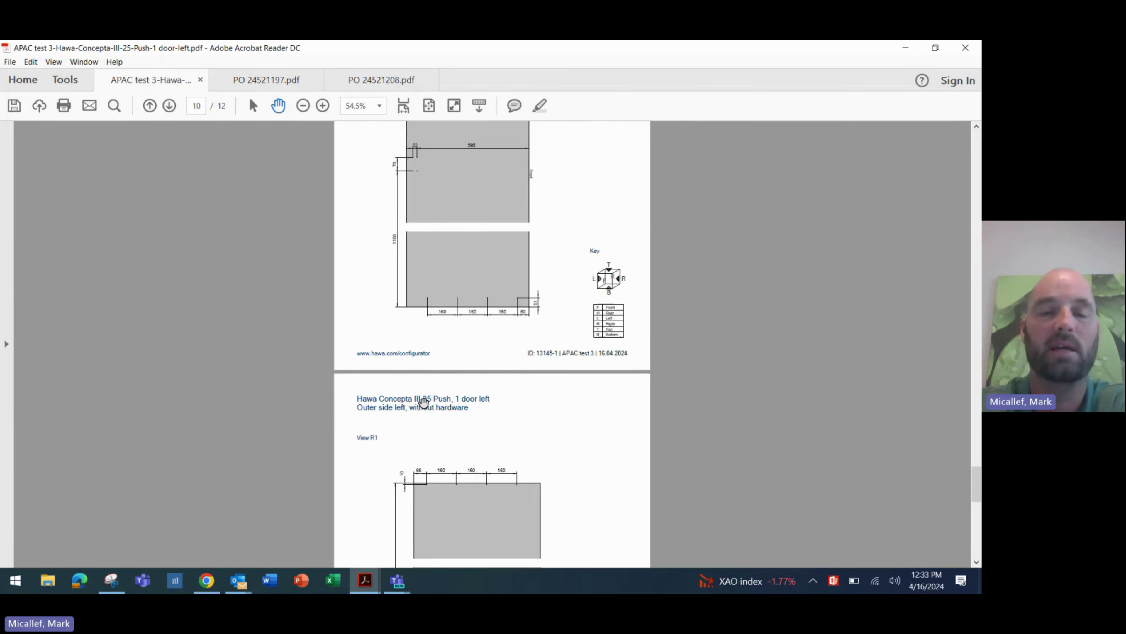
{"action": "scroll", "coordinate": [424, 403], "scroll_direction": "up", "scroll_amount": 20}
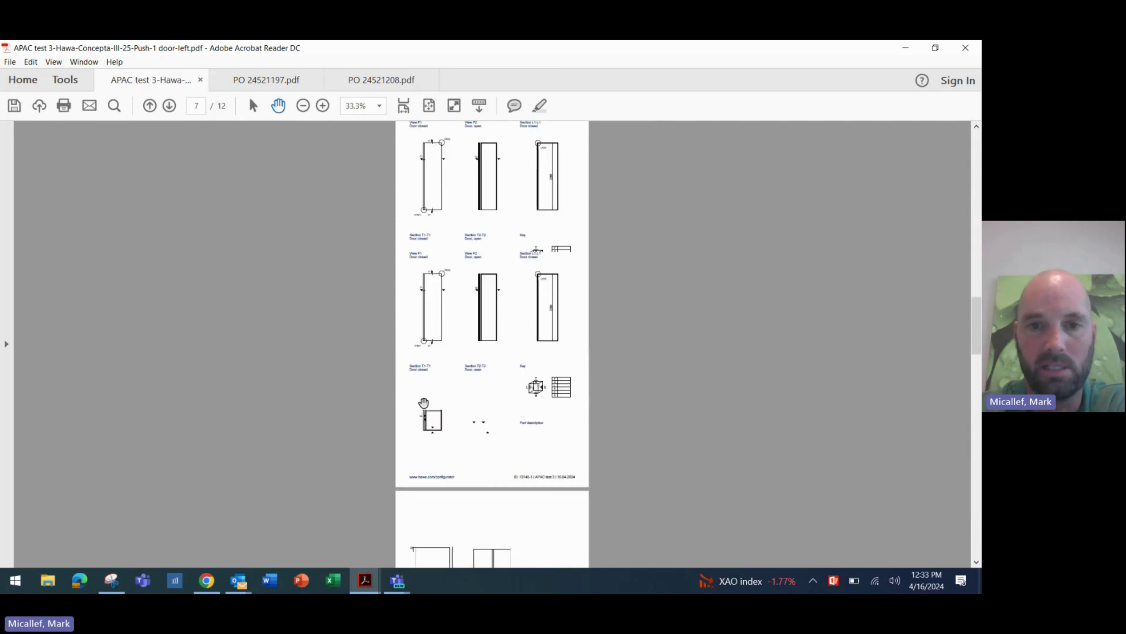